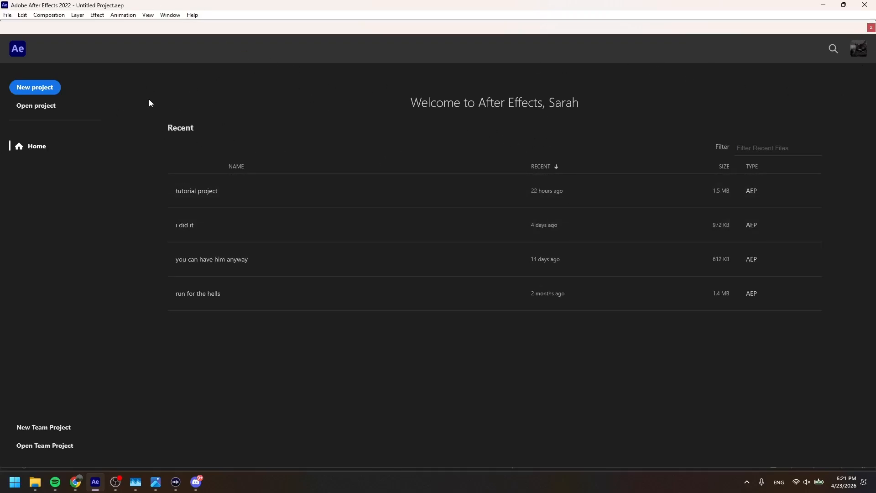
Start a new project and a new 1080 x 1920 px composition at 60 frames per second with Full resolution
left_click(41, 88)
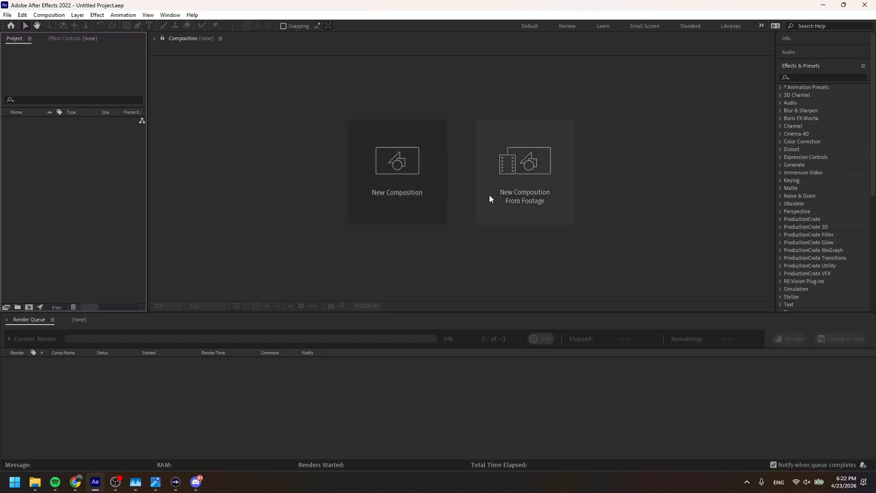
left_click(411, 181)
left_click_drag(446, 124, 639, 164)
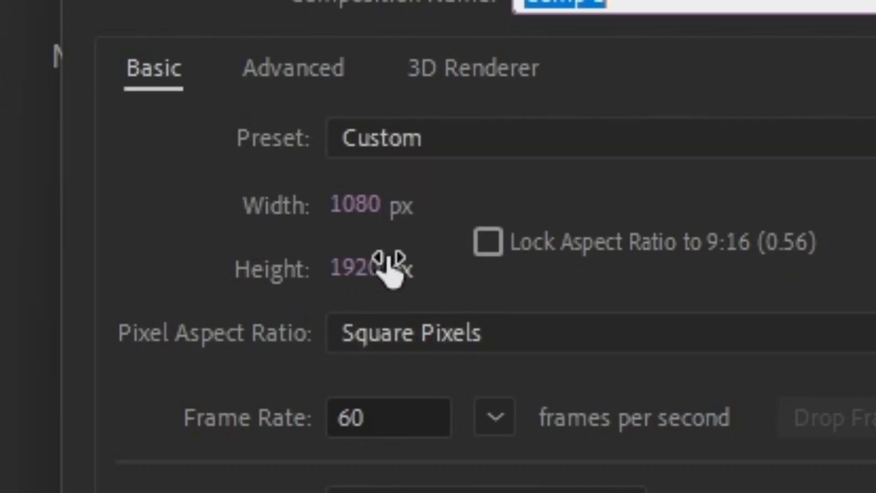
left_click(580, 269)
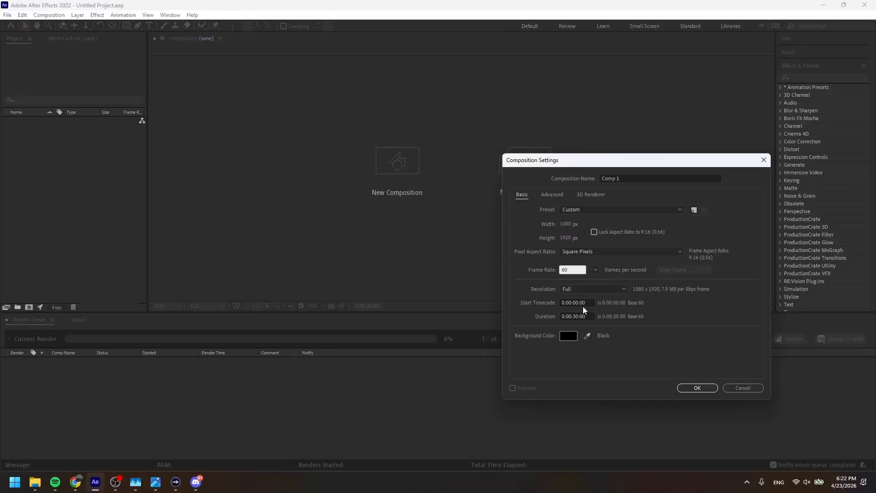
left_click(593, 290)
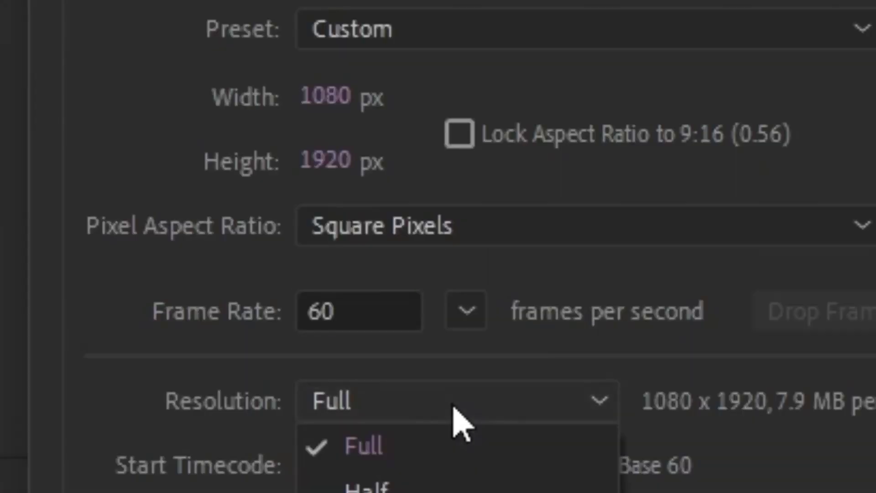
left_click(454, 446)
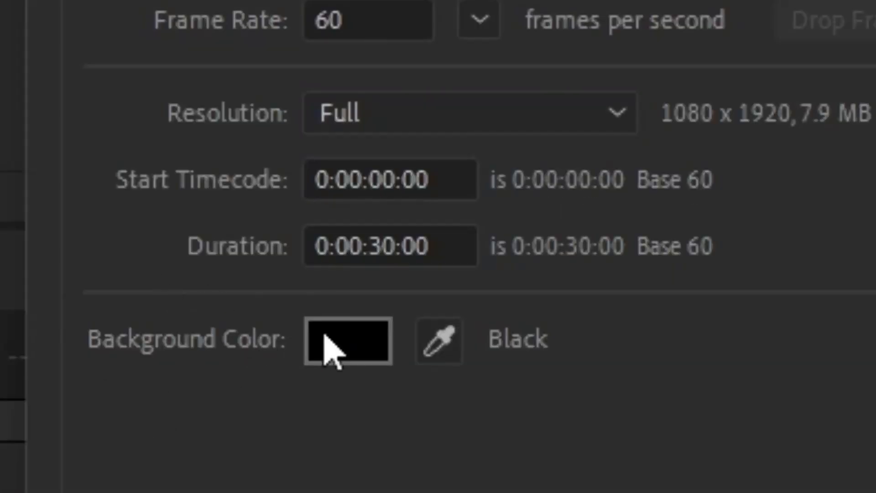
Name the composition "tutorial compostiton" and create it
left_click(647, 173)
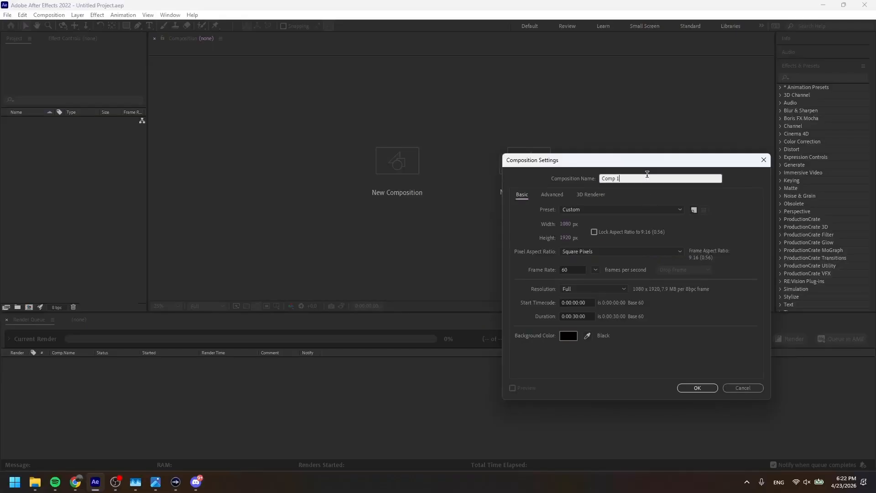
key("ctrl+a")
key("BackSpace")
type("tutorial smooth zoom")
left_click(697, 388)
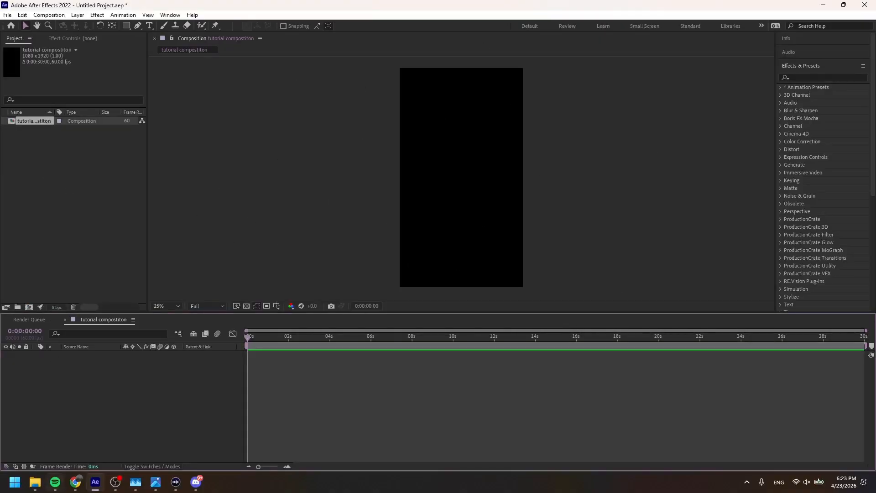
Import the MP4 video and the MP3 song into the project, and try placing the video in the timeline
mouse_move(35, 482)
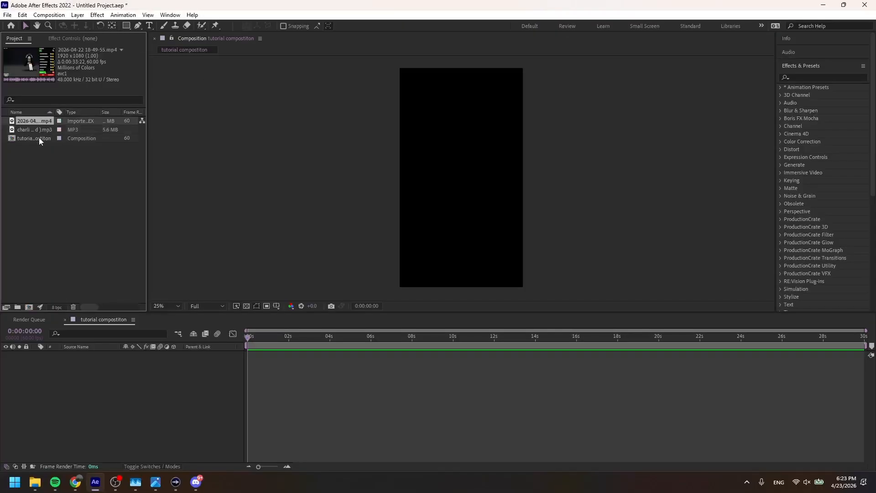
left_click(44, 129)
left_click(36, 121)
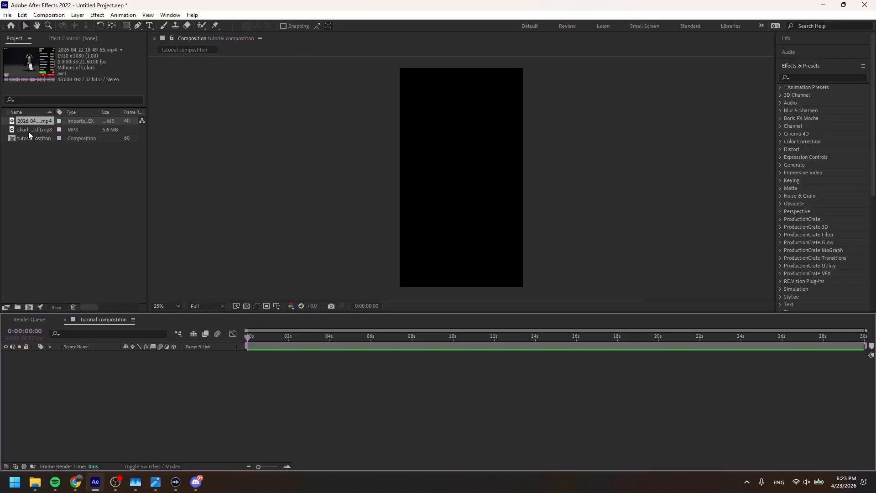
left_click_drag(37, 121, 290, 273)
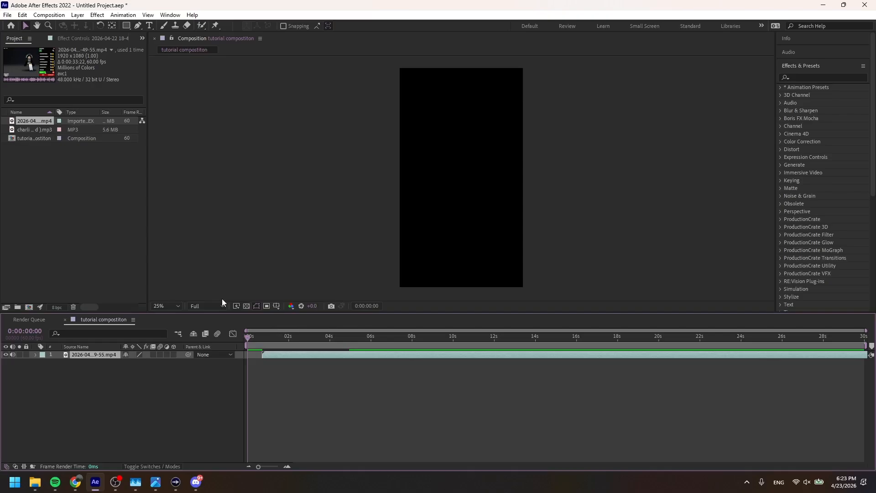
Look through the effects in the Blur & Sharpen category
left_click(105, 41)
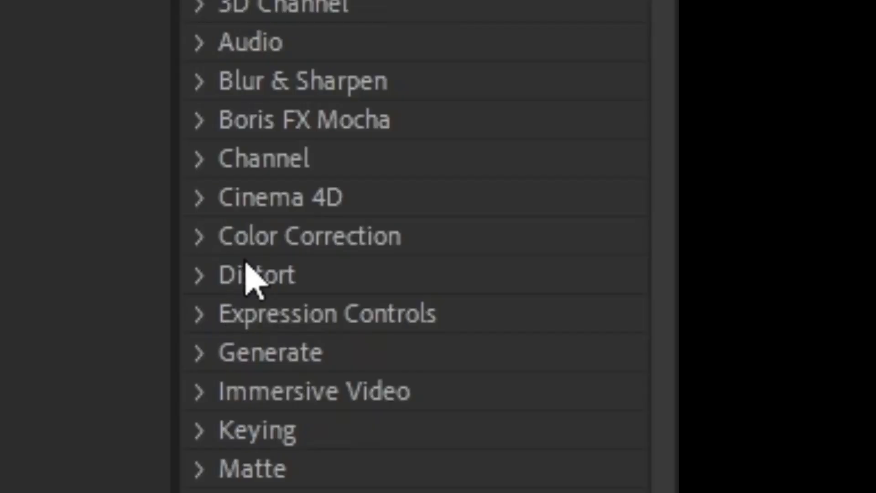
left_click(206, 80)
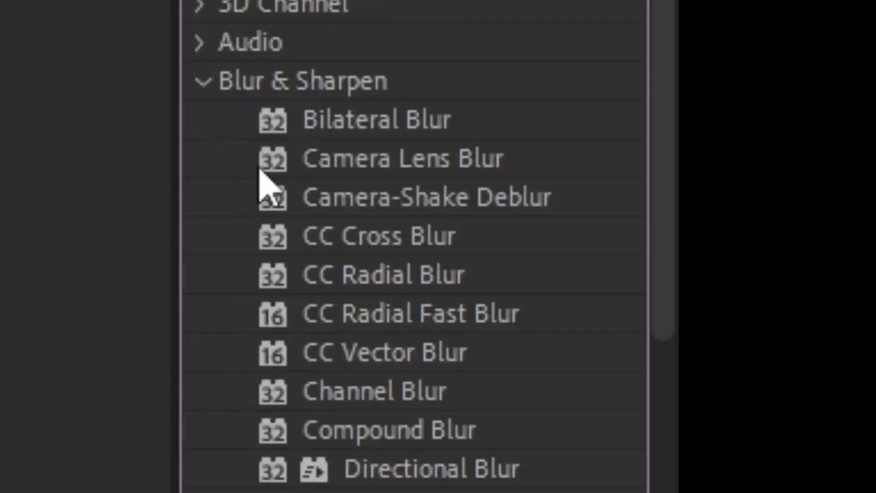
left_click(290, 128)
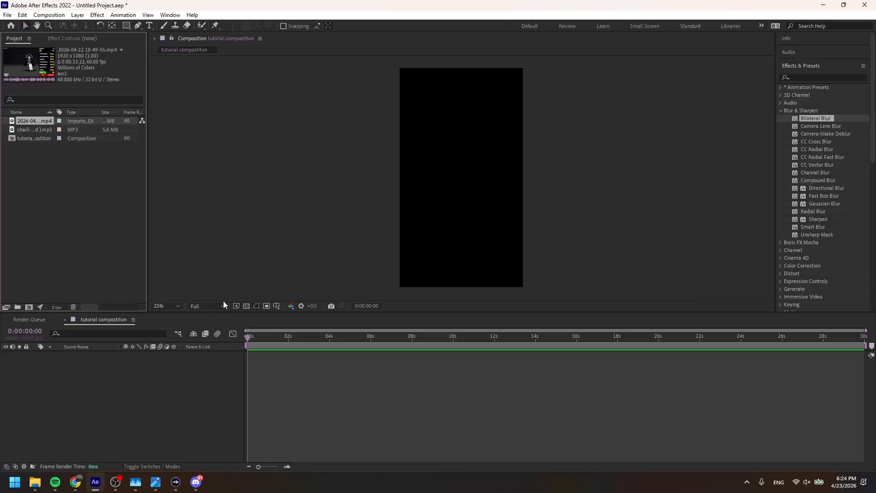
Set the composition's preview resolution to Quarter
left_click(215, 305)
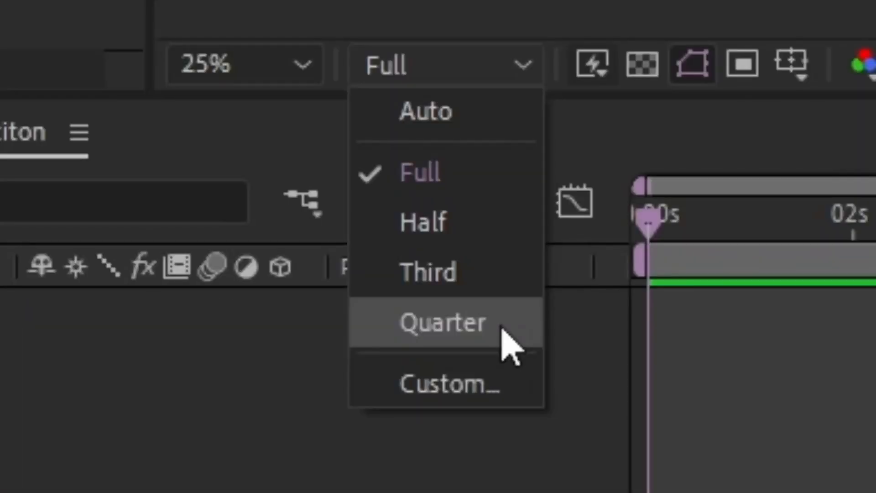
left_click(219, 358)
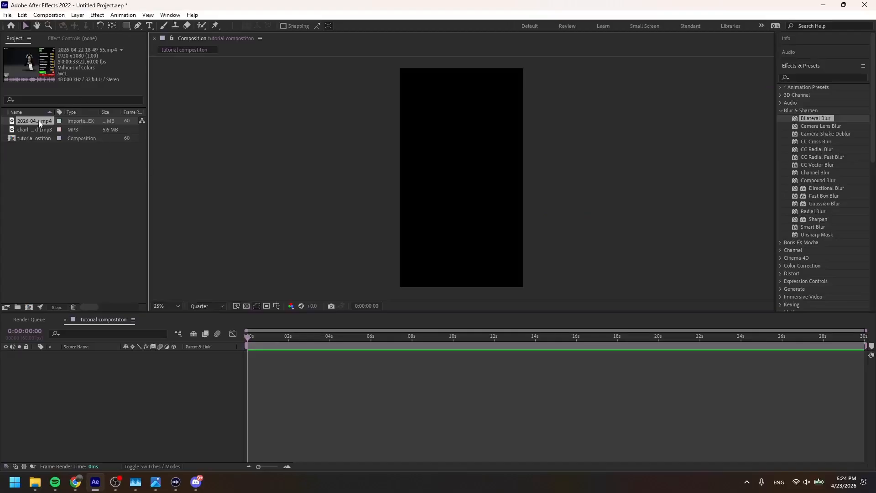
Place the MP4 video at the start of the timeline and scale it to 180% to fill the vertical frame
left_click_drag(38, 120, 255, 355)
key("s")
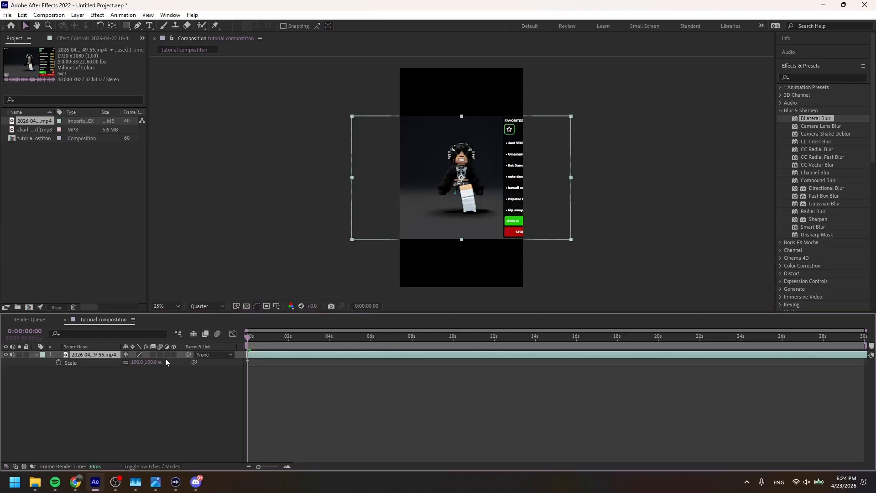
left_click_drag(137, 362, 170, 362)
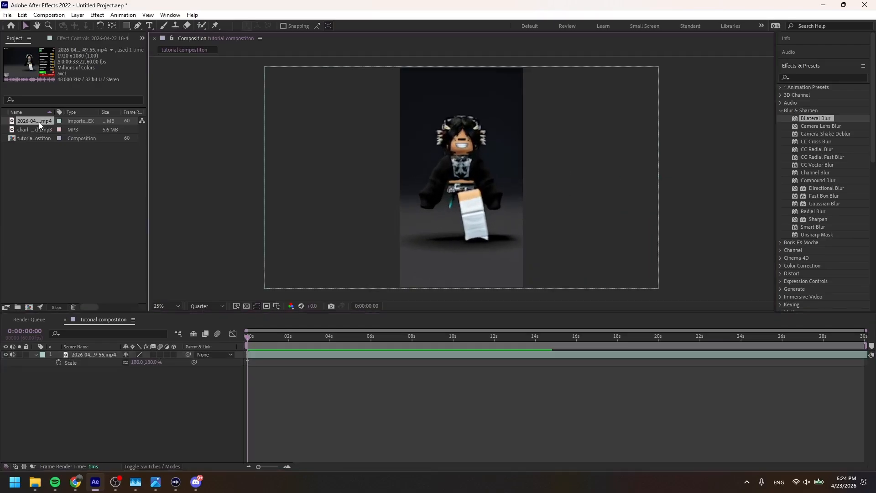
Add the MP3 song to the timeline below the video layer and preview the composition
left_click_drag(34, 130, 273, 372)
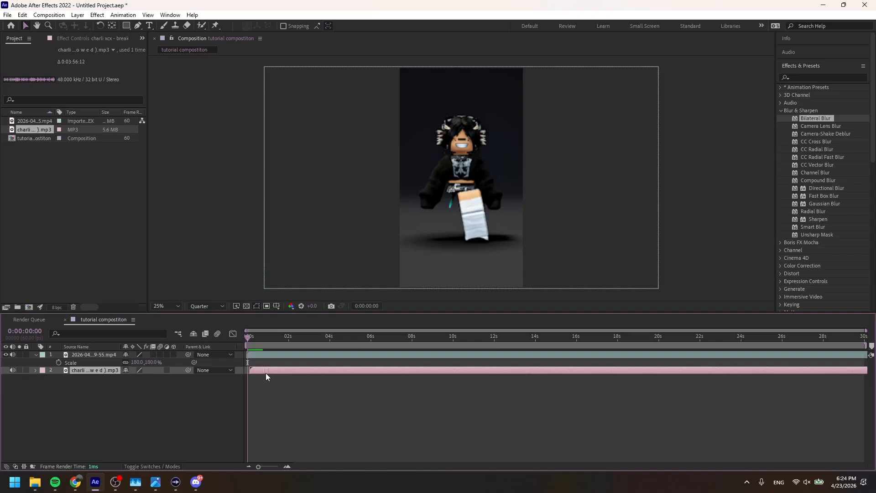
key("space")
Set the video layer's scale to 179%
left_click(269, 351)
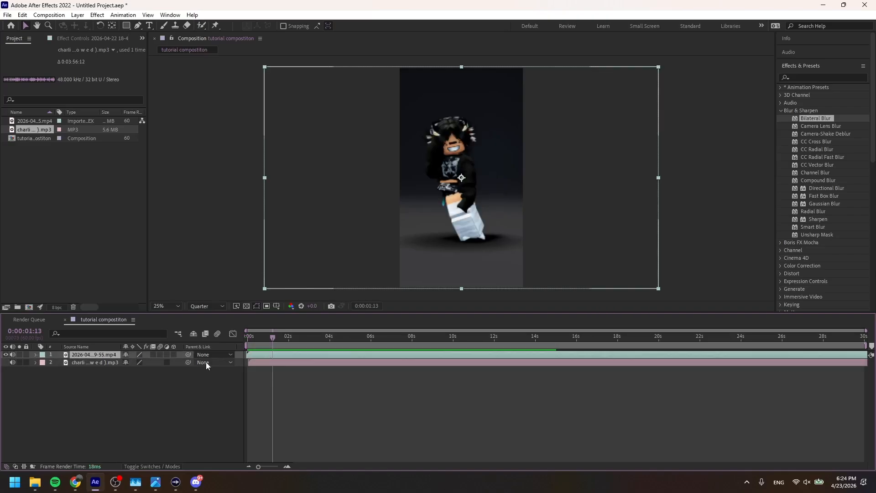
key("s")
left_click_drag(156, 362, 182, 361)
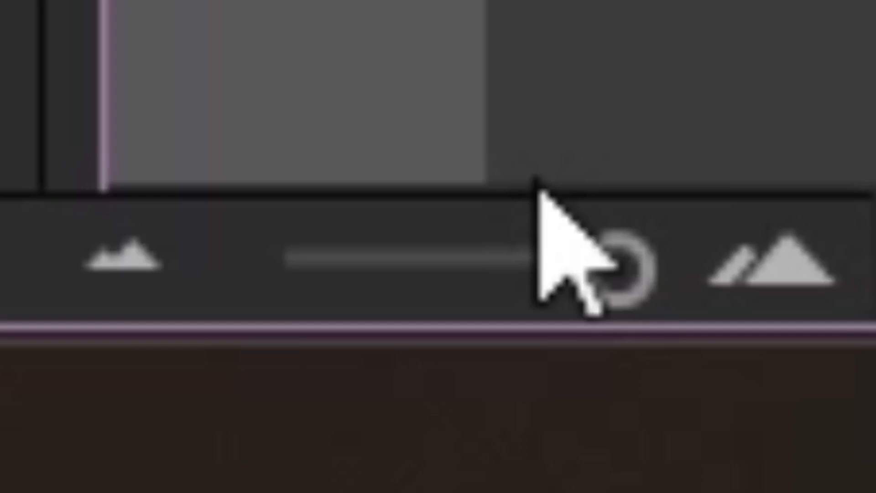
mouse_move(277, 466)
left_mouse_down()
mouse_move(264, 466)
mouse_move(270, 463)
left_mouse_up()
left_click_drag(493, 200, 748, 269)
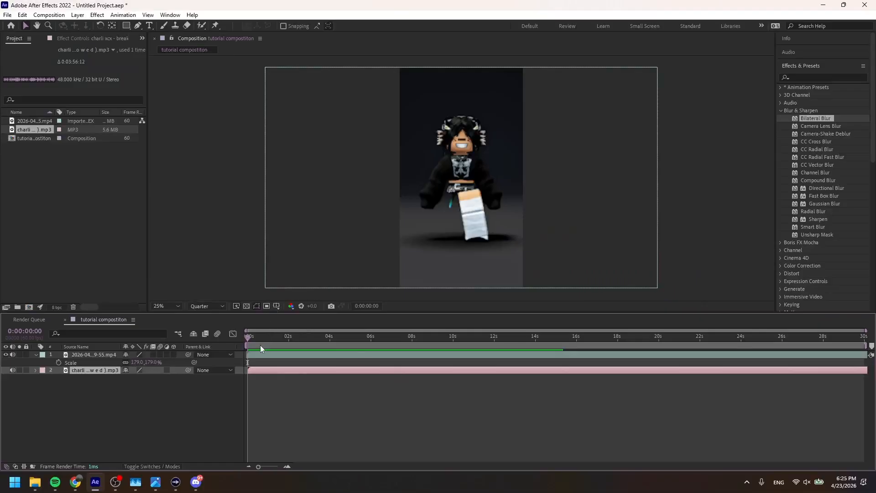
left_click(268, 356)
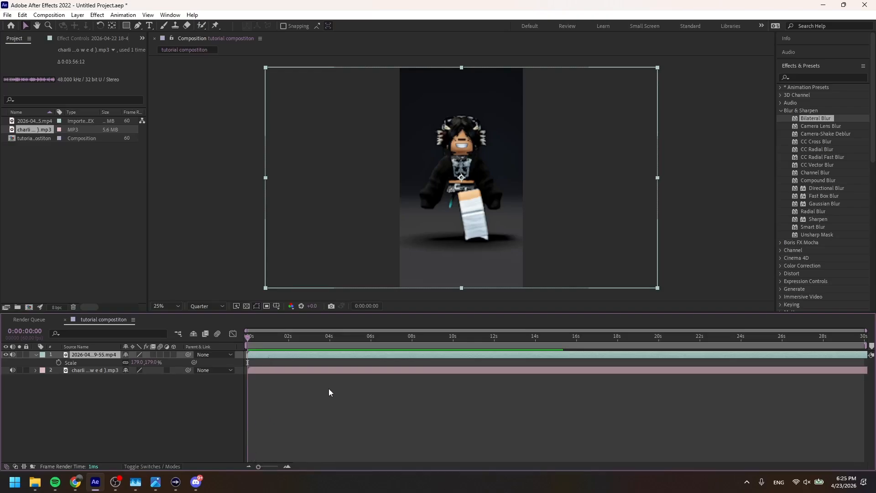
left_click(101, 369)
left_click(132, 426)
left_click(263, 370)
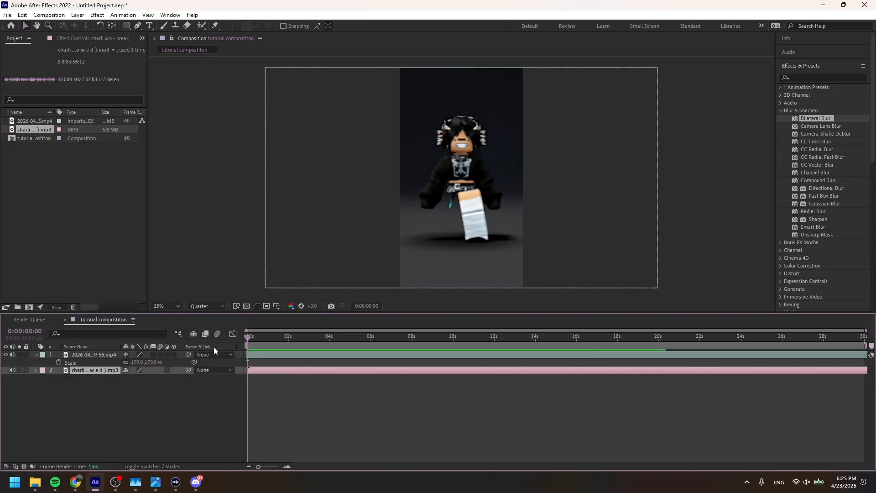
left_click(252, 355)
left_click_drag(258, 466, 278, 465)
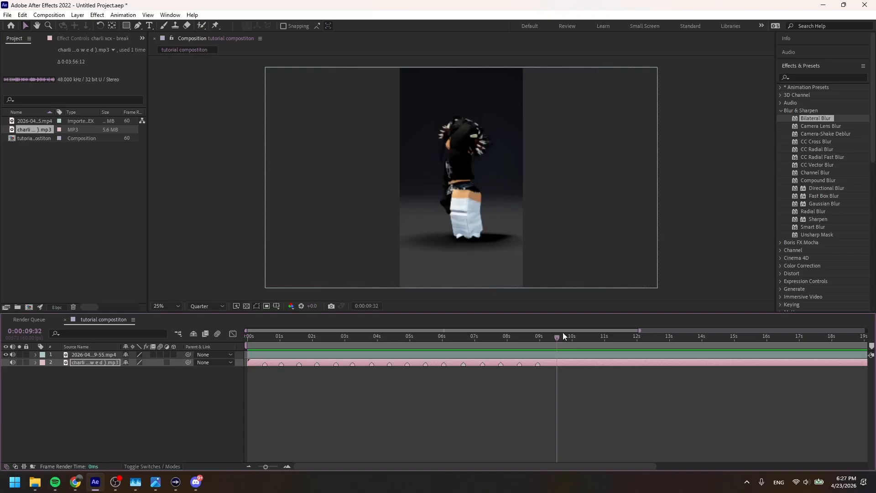
Cut the song and video layers at 0:00:09:27 and remove everything after that point
left_click_drag(563, 332, 522, 337)
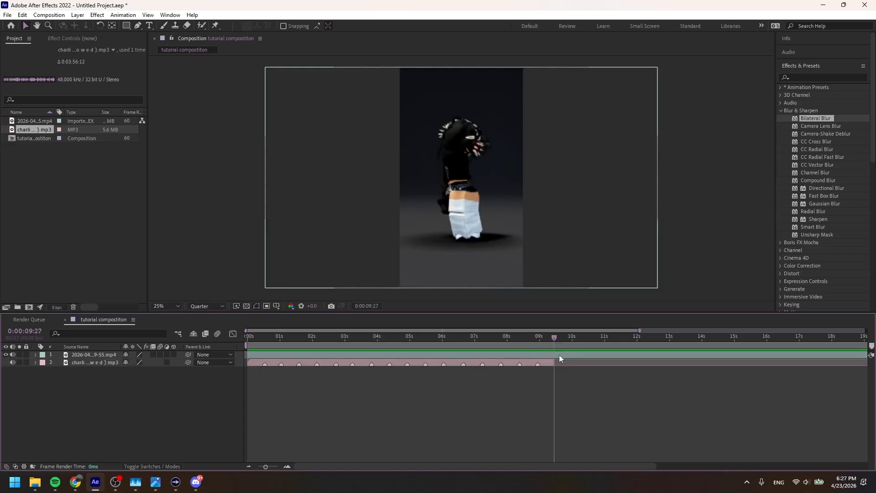
left_click(559, 354)
key("ctrl+shift+d")
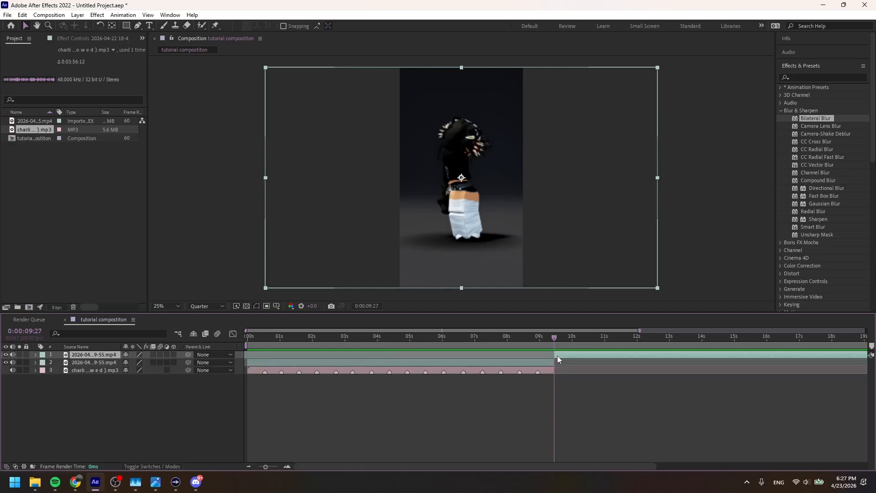
key("Delete")
Preview the trimmed composition from its beginning for a few seconds
key("Home")
key("space")
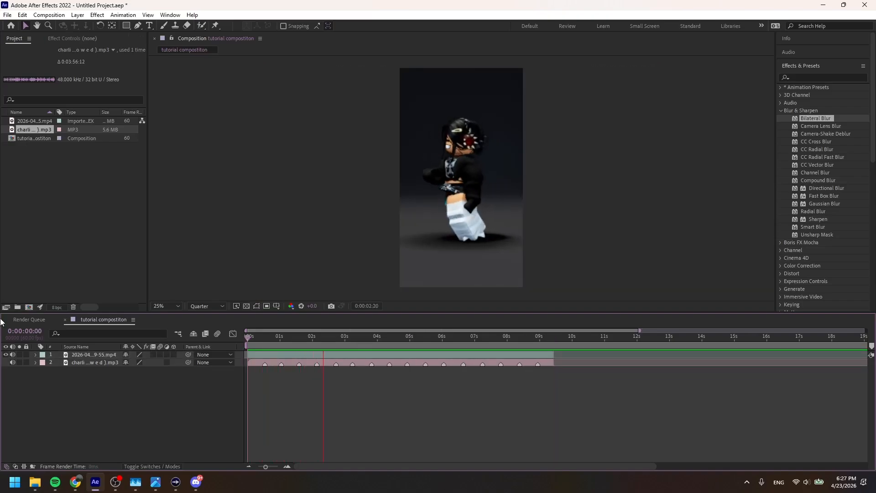
key("space")
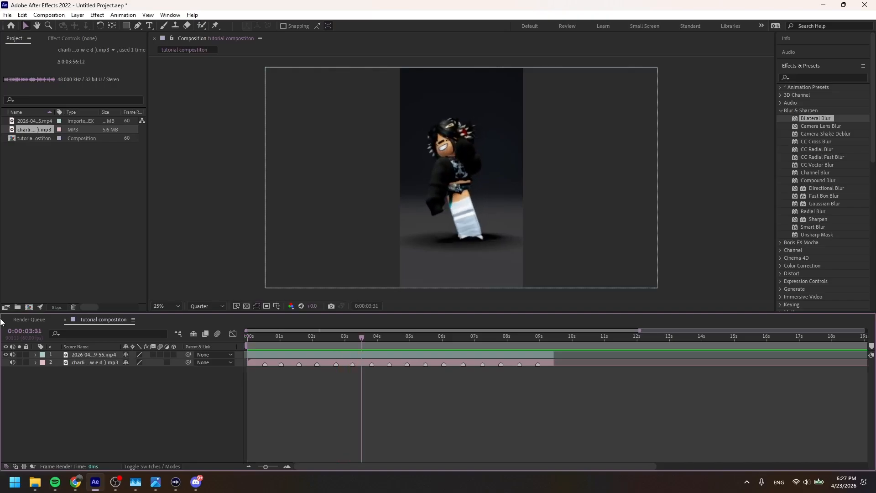
Pre-compose the video layer as "name it whatever you wanna name it", moving all attributes into the new composition
left_click(93, 355)
right_click(328, 354)
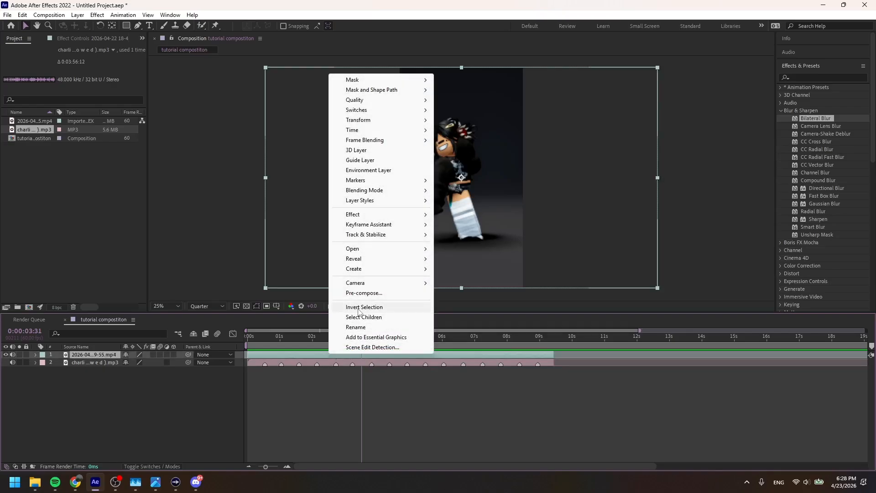
left_click(359, 291)
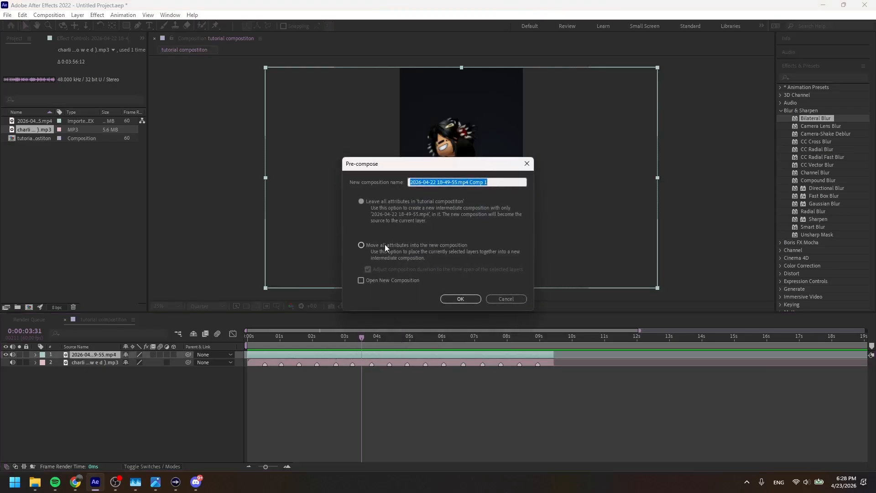
type("name it whatever you wanna name it")
left_click(385, 245)
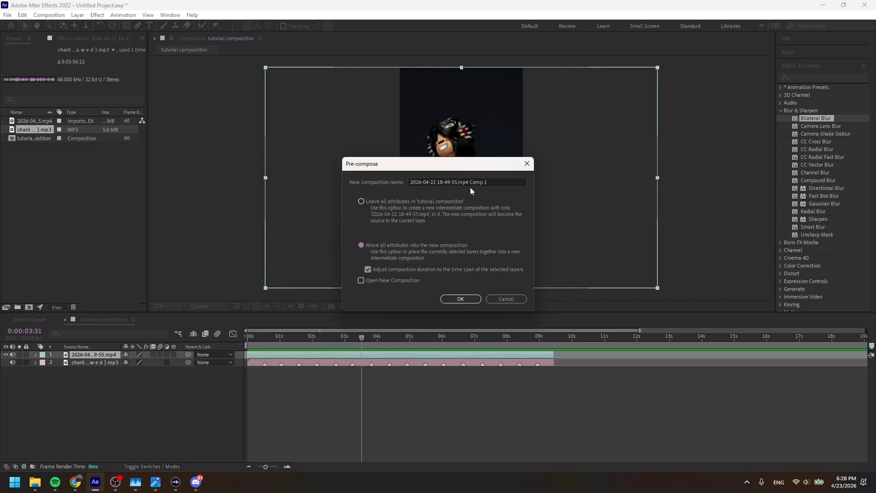
key("Return")
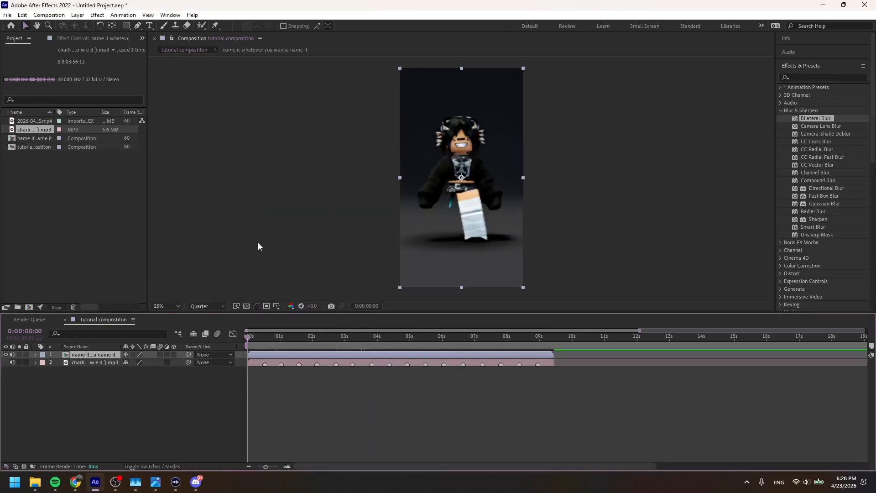
Search the effects for "time" and apply Timewarp to the pre-composed video layer
left_click(800, 75)
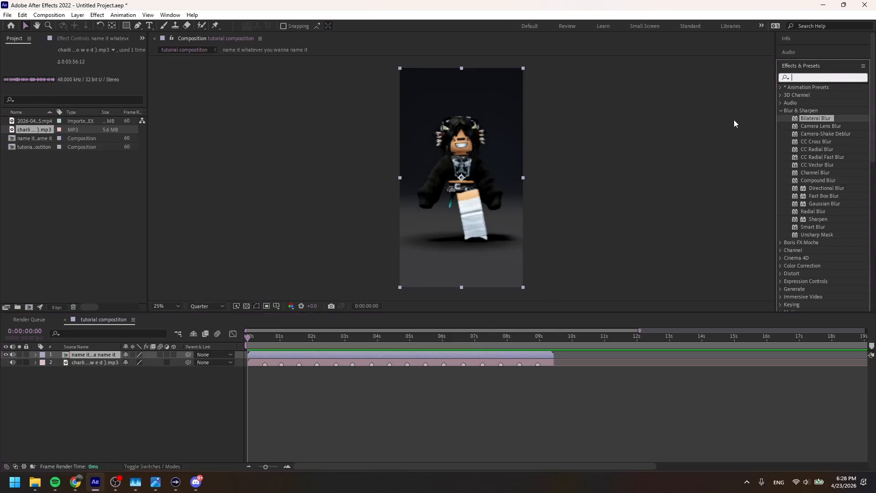
type("ti")
type("me")
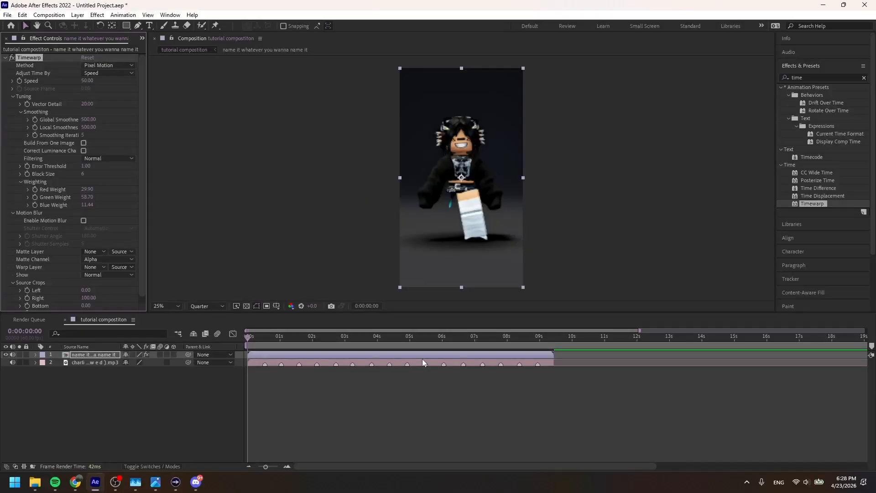
left_click_drag(265, 466, 277, 466)
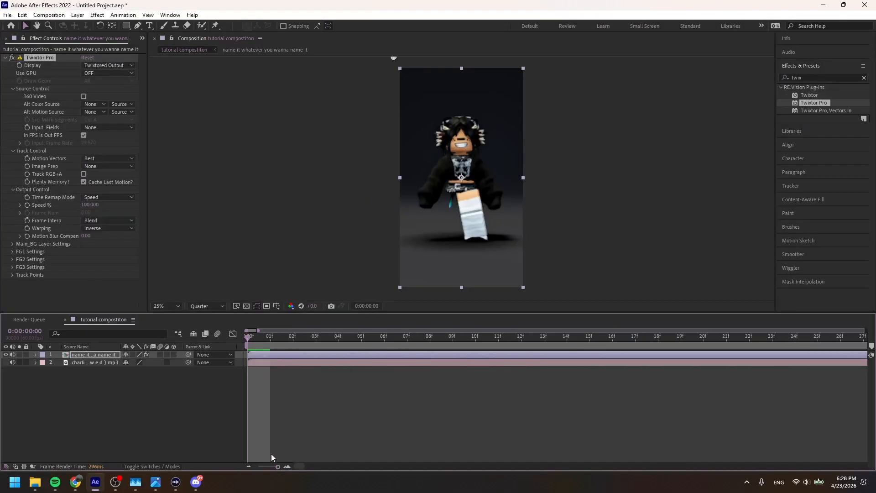
Create a Twixtor Pro Speed % keyframe of 145 at 0:00:00:32 and reveal the layer's keyframes in the timeline
left_click_drag(252, 337, 639, 380)
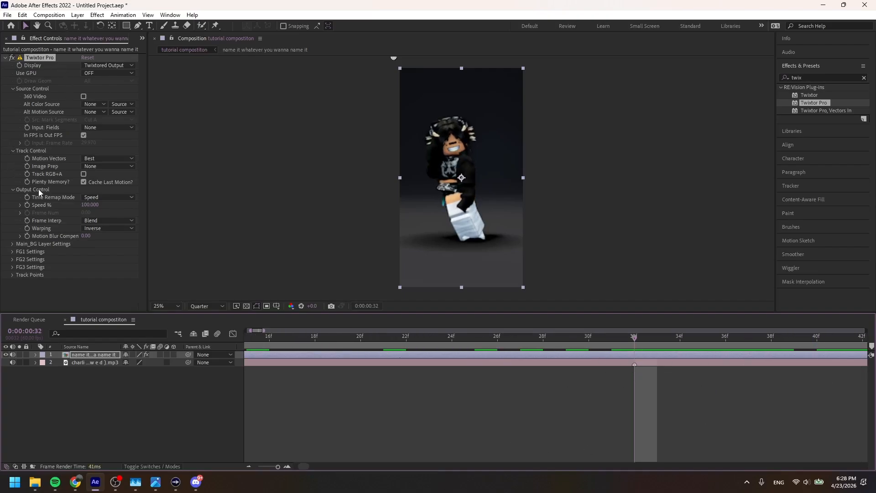
left_click(28, 205)
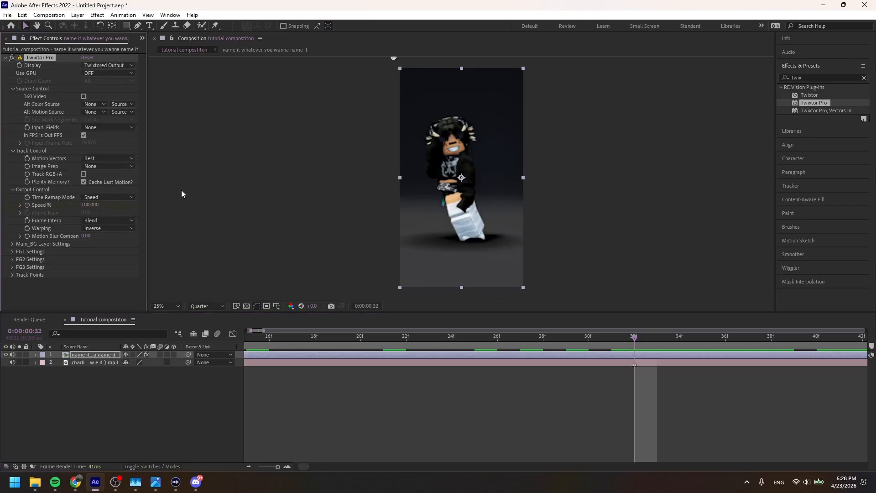
key("u")
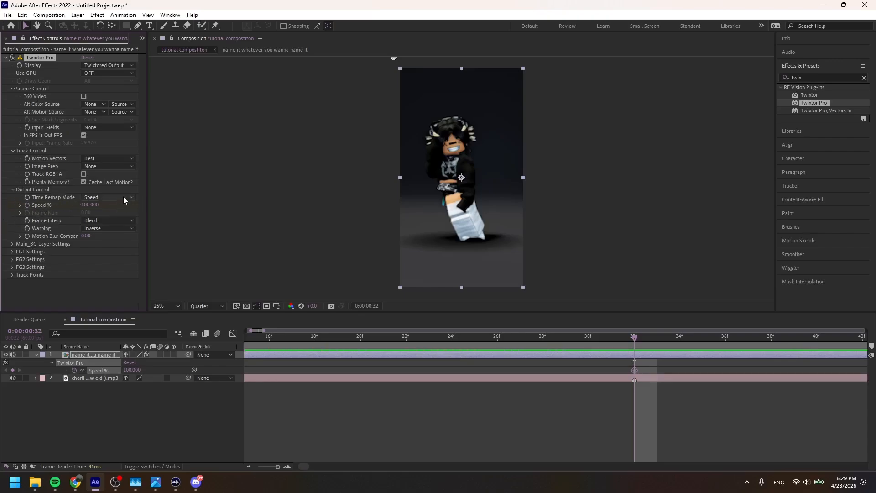
left_click(90, 204)
type("145")
key("Return")
Add a Speed % keyframe of 40 at 0:00:00:26, before the first beat marker
left_click_drag(266, 466, 286, 464)
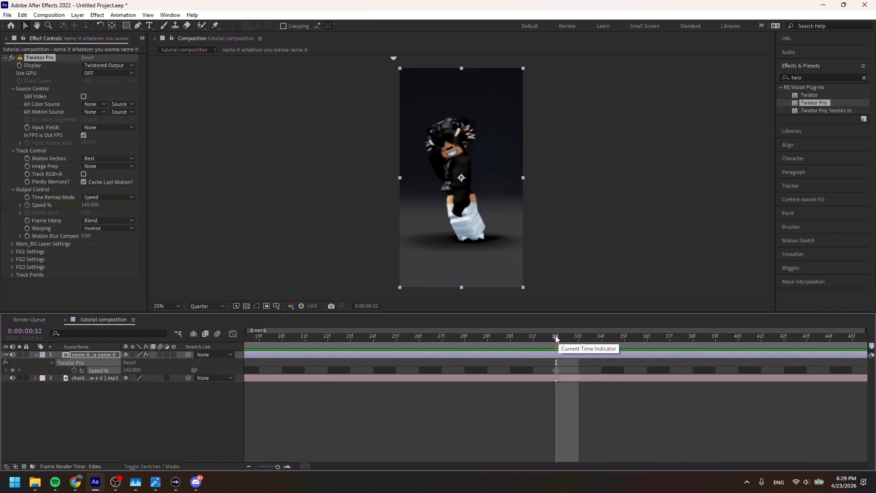
left_click_drag(556, 337, 480, 347)
left_click_drag(455, 349, 417, 347)
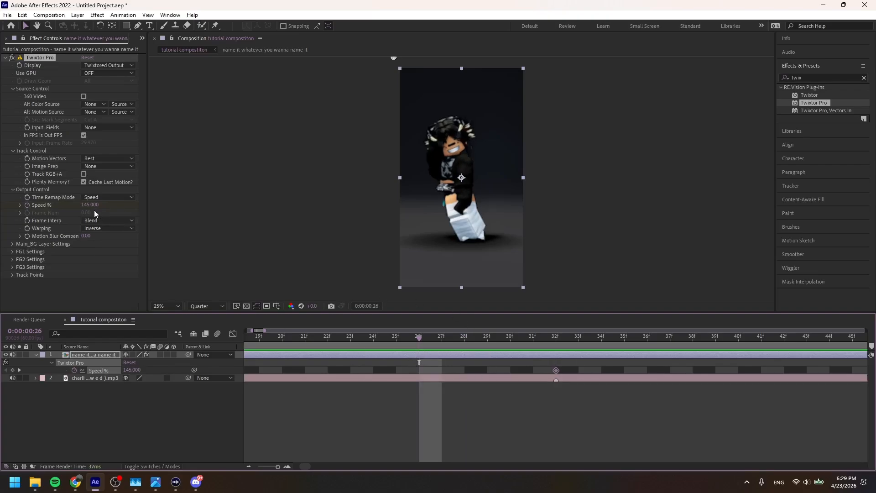
left_click(90, 204)
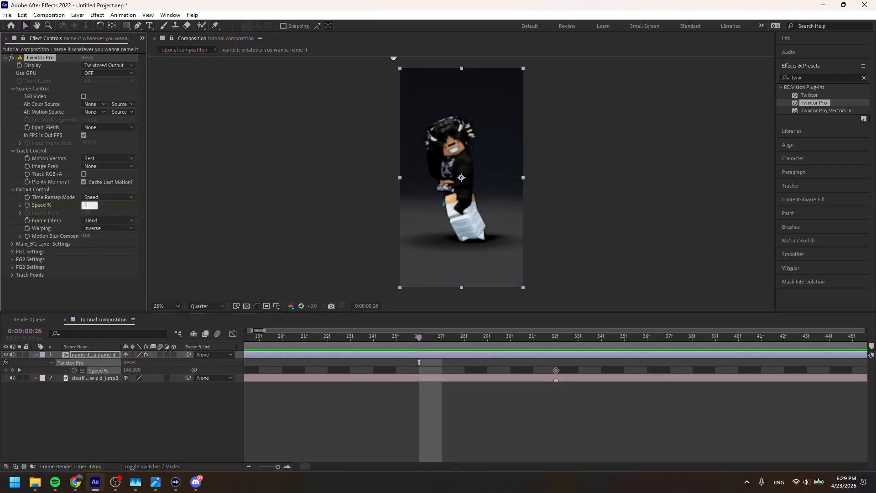
type("40")
key("Return")
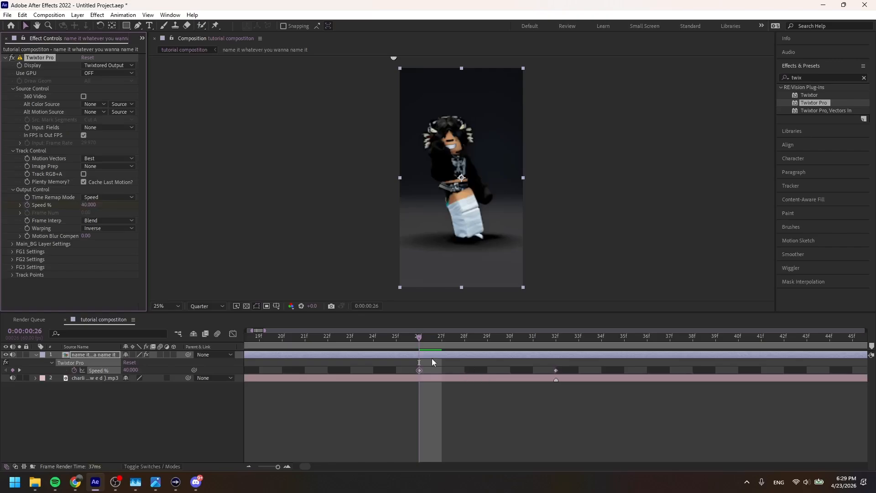
Change the Speed % keyframe at 0:00:00:32 to 135
key("k")
left_click(90, 204)
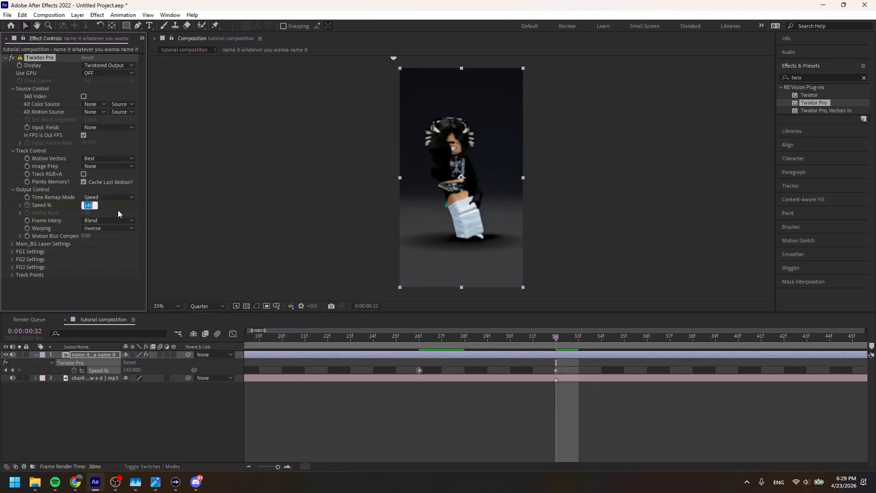
type("135")
key("Return")
Copy the Speed % keyframe at 0:00:00:26 to 0:00:00:38 and apply Easy Ease to all three keyframes
key("j")
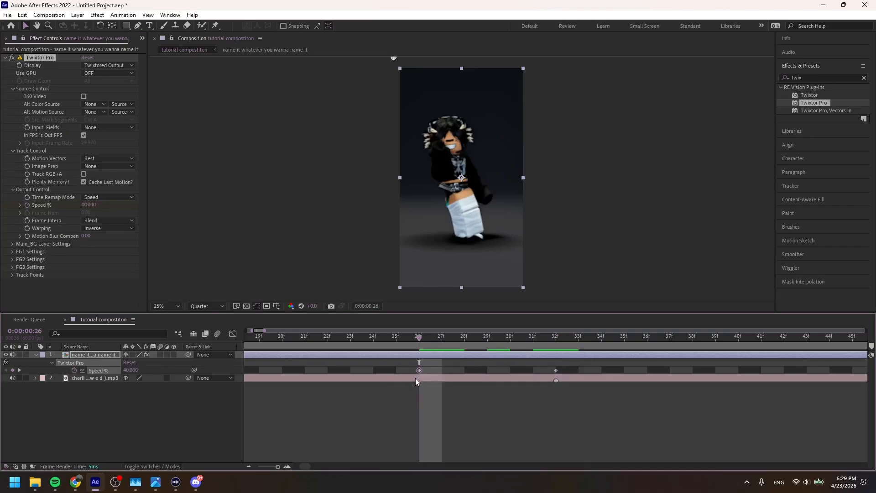
left_click(560, 338)
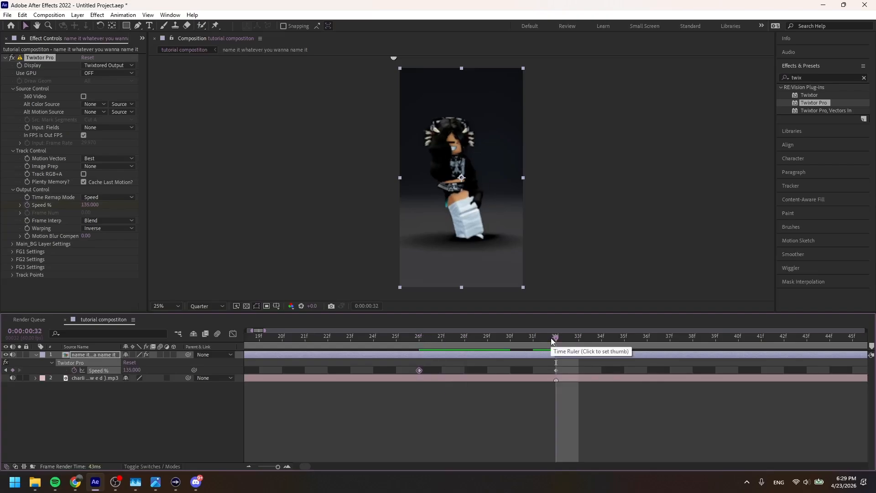
left_click_drag(555, 339, 694, 343)
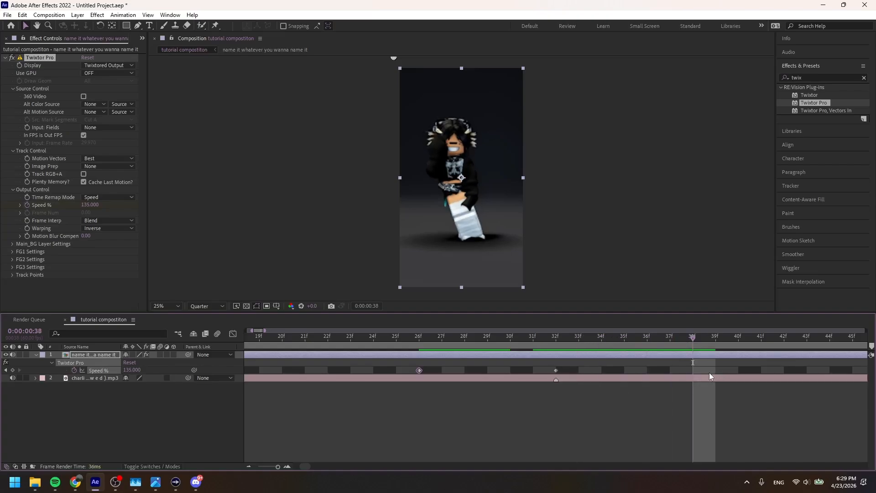
key("ctrl+v")
left_click_drag(727, 367, 282, 375)
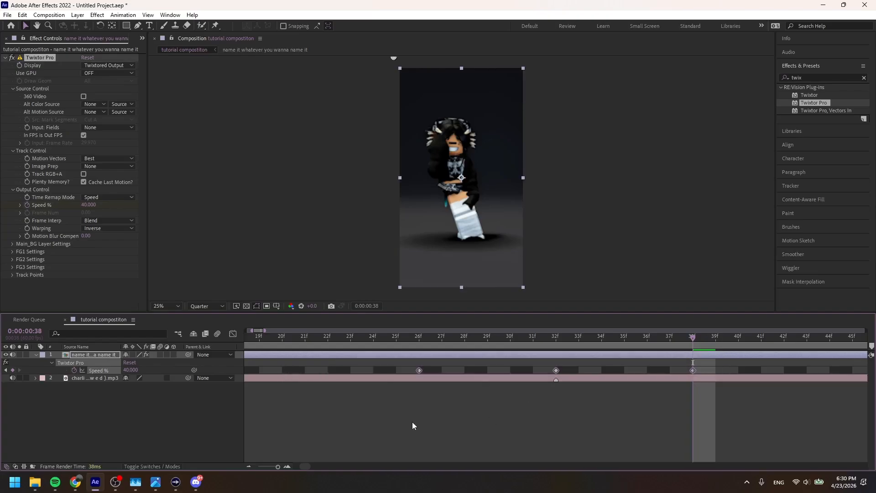
key("F9")
Set Twixtor Pro's Motion Blur Compensation to 7.40, checking the picture at 0:00:00:32
left_click_drag(687, 336, 556, 345)
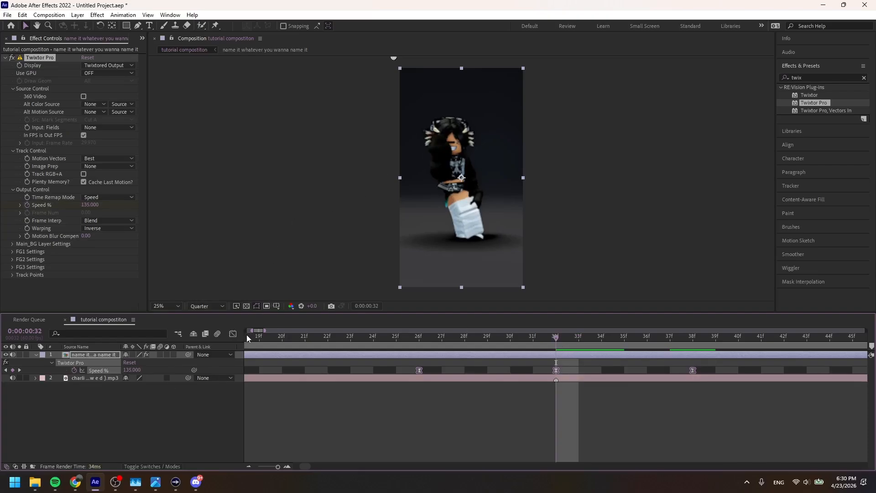
left_click_drag(87, 236, 121, 270)
left_click(232, 333)
left_click(232, 333)
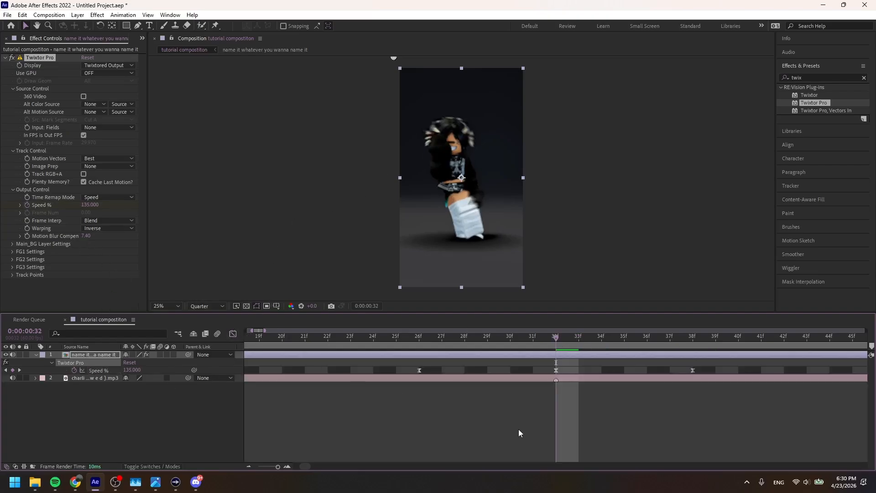
Open the three Speed % keyframes in the graph editor and display their value graph
left_click_drag(414, 366, 706, 369)
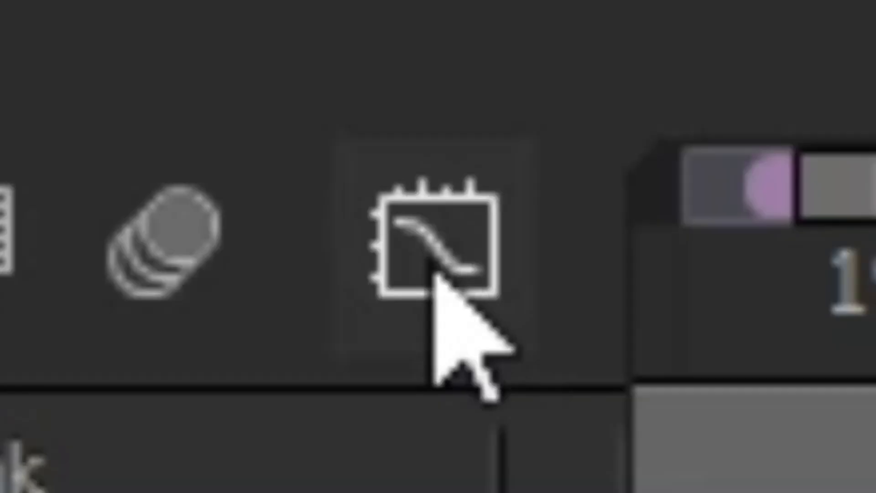
left_click(410, 257)
right_click(497, 404)
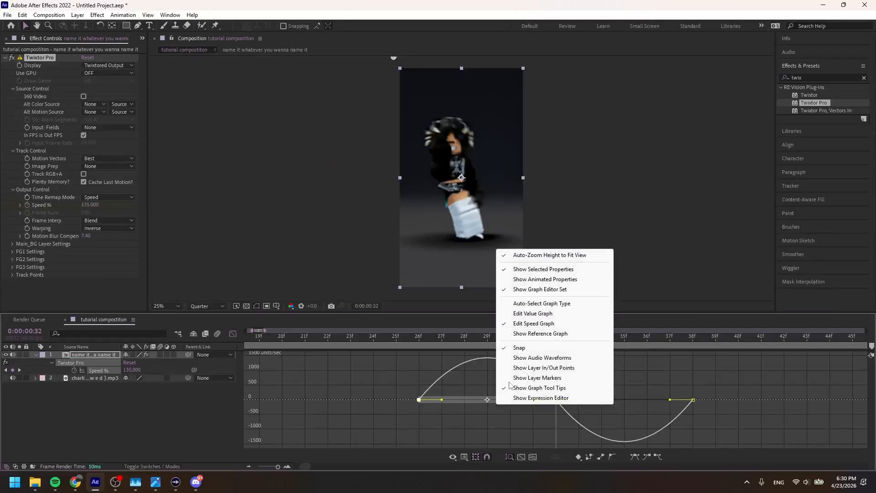
left_click(520, 313)
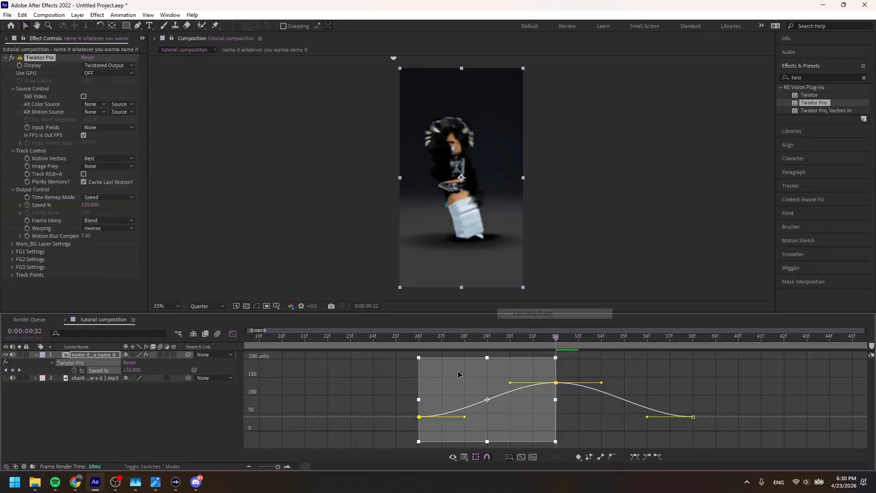
left_click(560, 426)
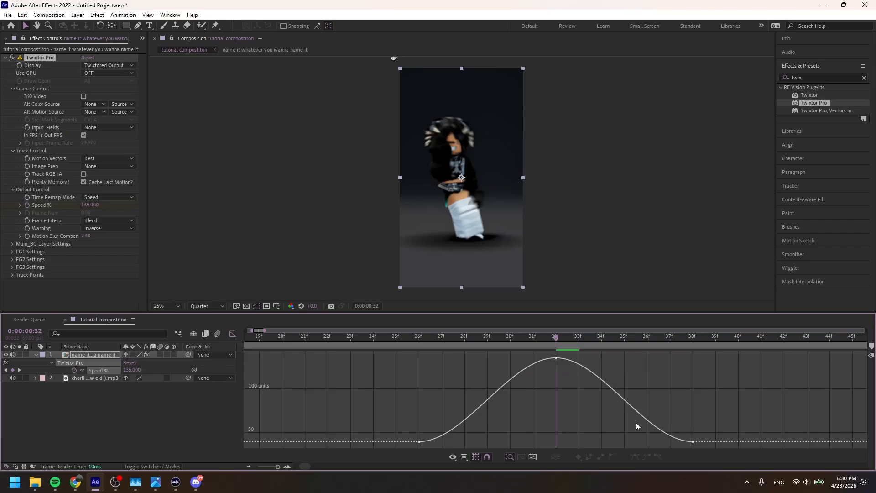
Switch the graph editor to the speed graph for the Speed % property
right_click(519, 419)
right_click(379, 357)
right_click(522, 428)
right_click(402, 379)
right_click(520, 414)
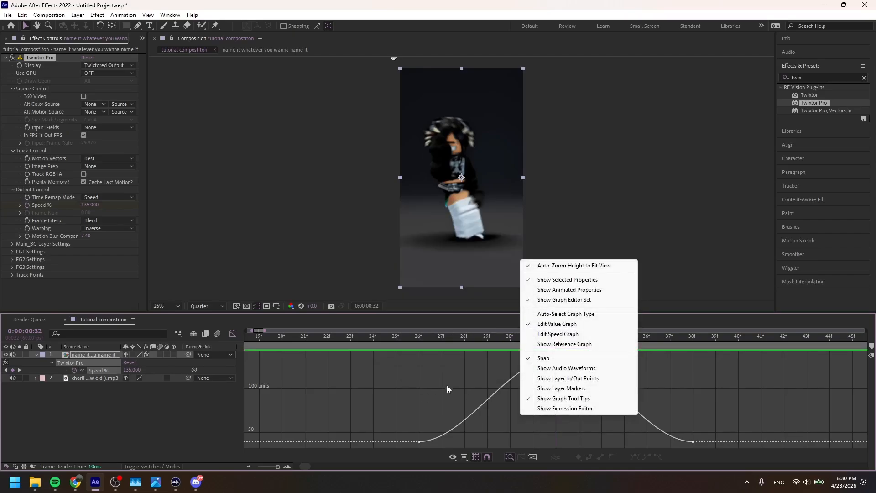
right_click(554, 429)
right_click(451, 368)
right_click(641, 204)
right_click(534, 392)
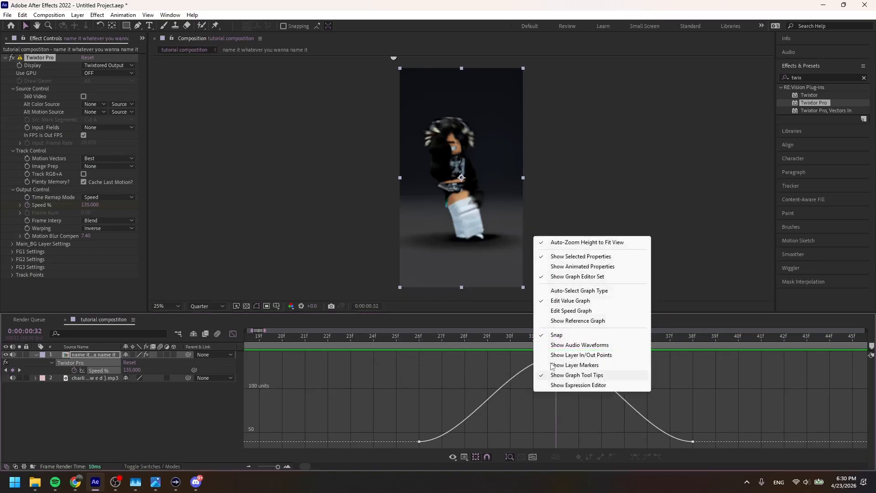
left_click(570, 310)
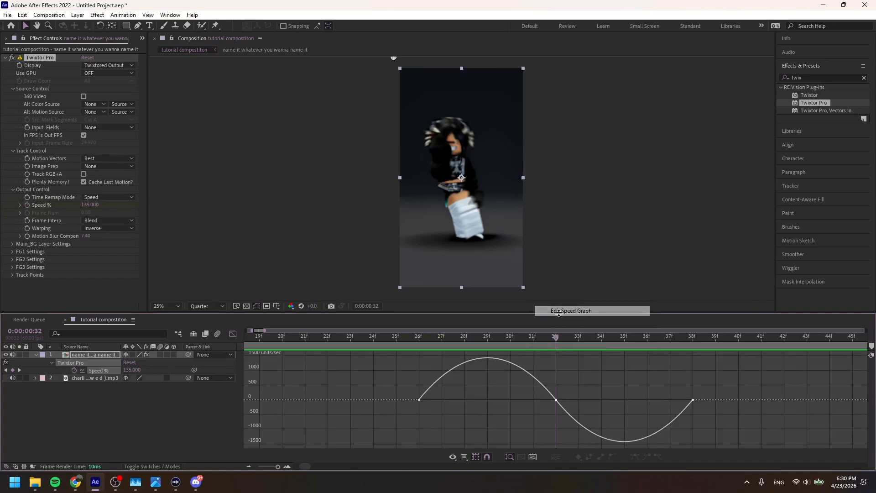
Select all three keyframes in the speed graph and lengthen their handles inward to form sharp peaks at frames 29 and 35
left_click(550, 394)
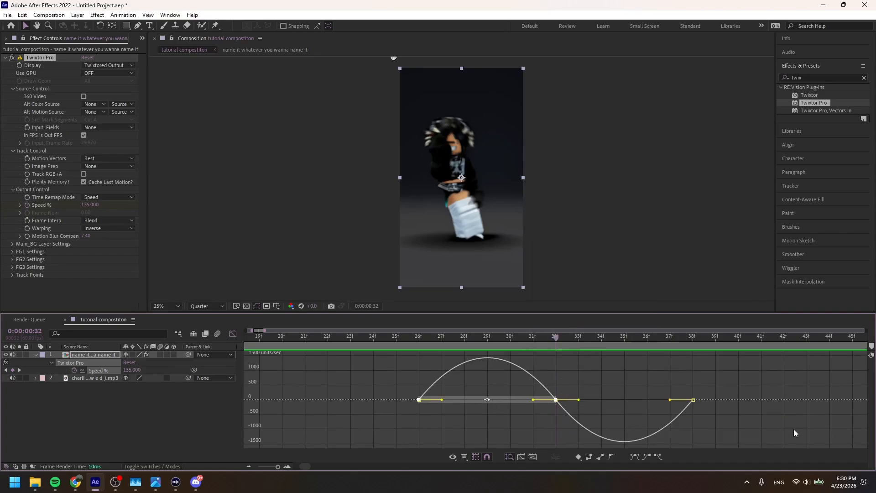
left_click_drag(789, 387, 743, 396)
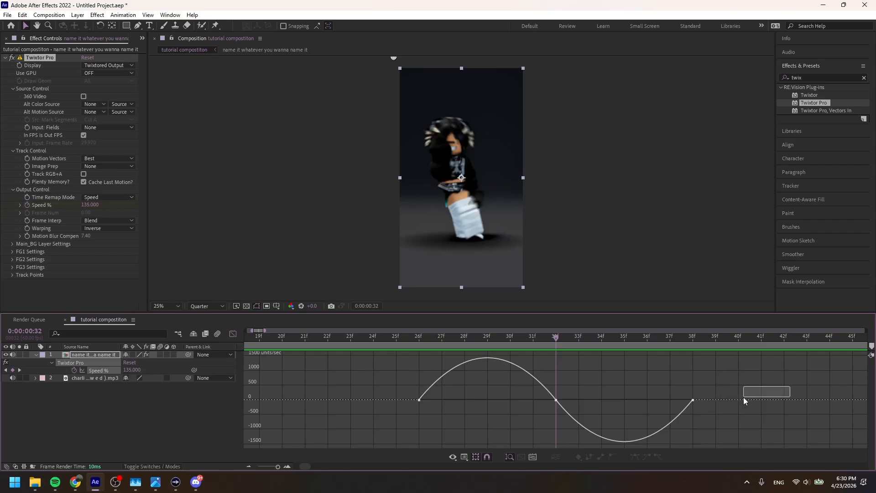
left_click_drag(791, 363, 282, 437)
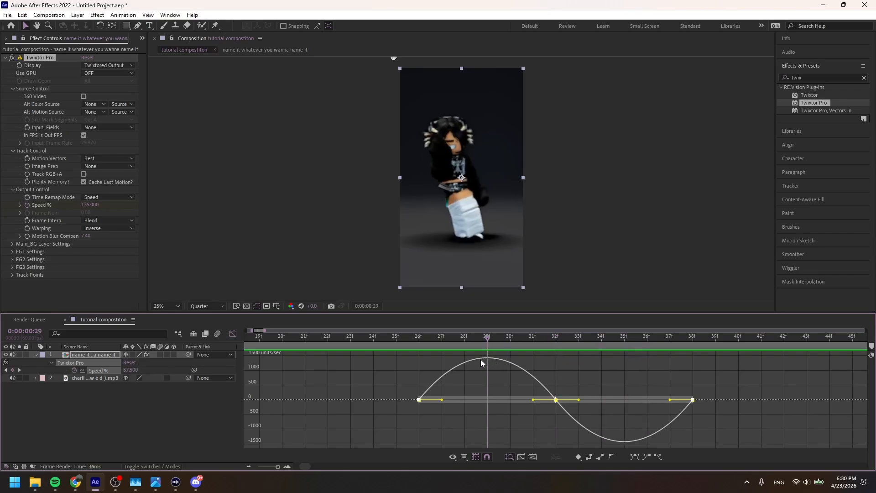
key("Page_Down")
key("Page_Down")
key("Page_Down")
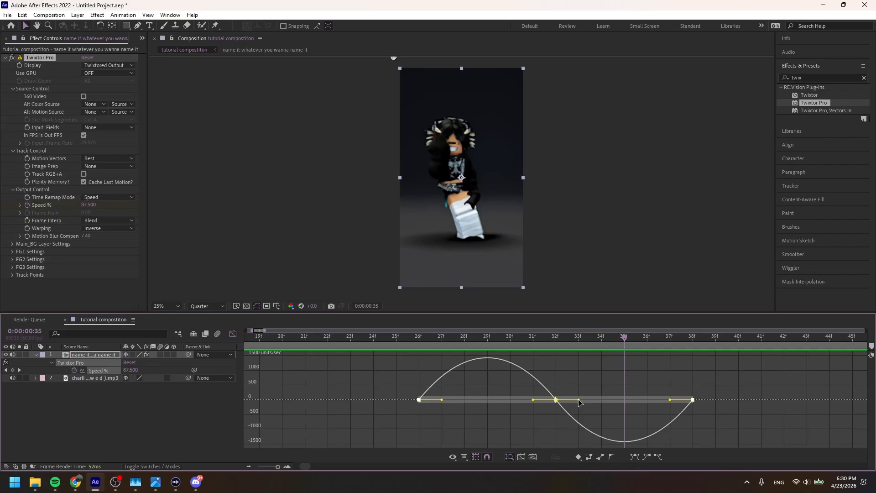
left_click_drag(578, 402, 607, 401)
left_click_drag(670, 401, 638, 400)
Preview the speed ramp from 0:00:00:26 and leave the graph editor
left_click_drag(626, 338, 429, 367)
key("space")
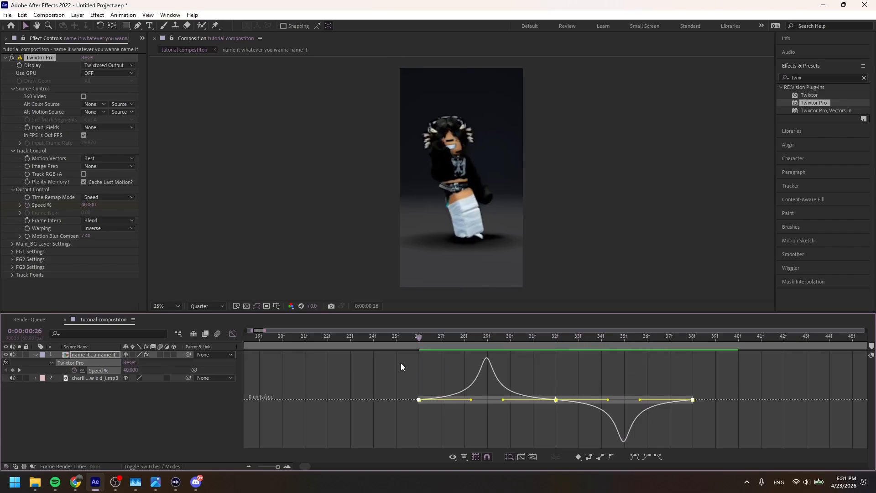
key("shift+F3")
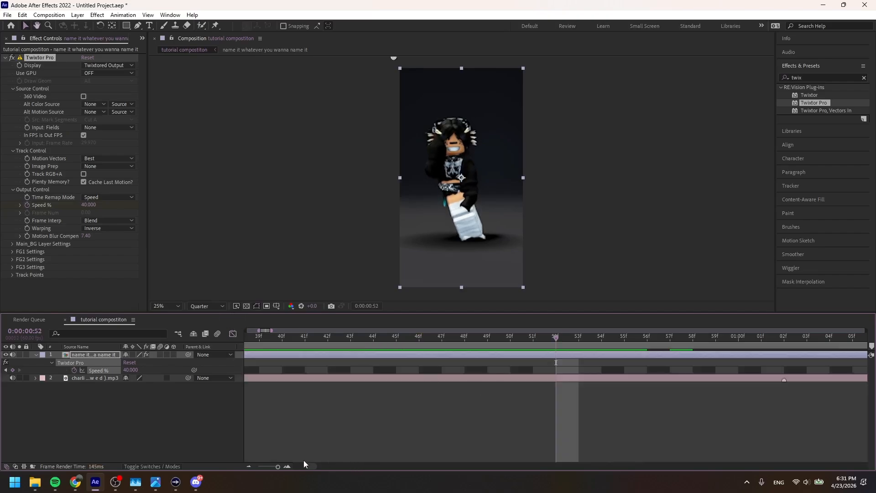
Copy the three Speed % keyframes and paste them centred on each following beat marker, through the one at 0:00:08:56
left_click_drag(278, 466, 277, 466)
left_click_drag(443, 345, 500, 349)
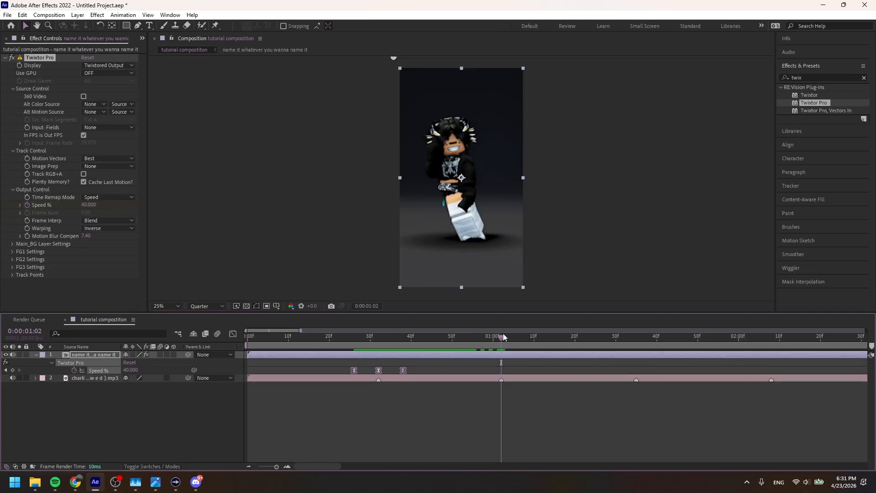
left_click_drag(503, 337, 379, 352)
left_click_drag(429, 369, 351, 366)
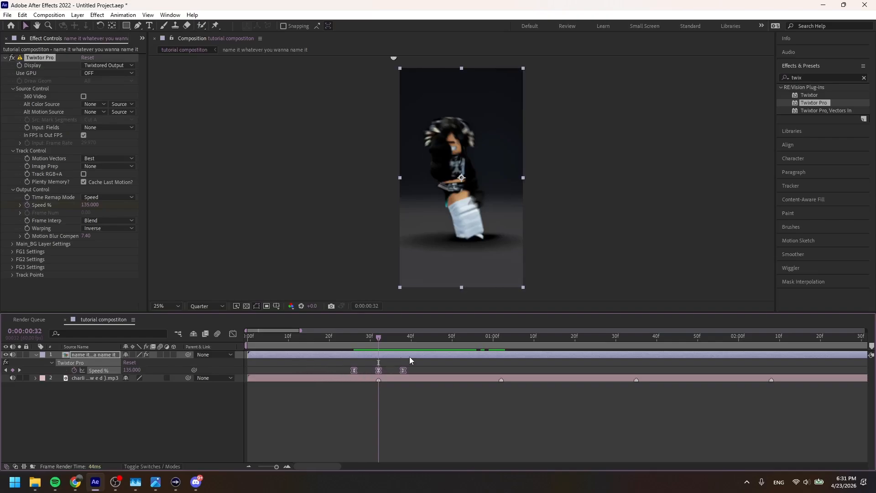
left_click_drag(394, 346, 505, 378)
key("ctrl+v")
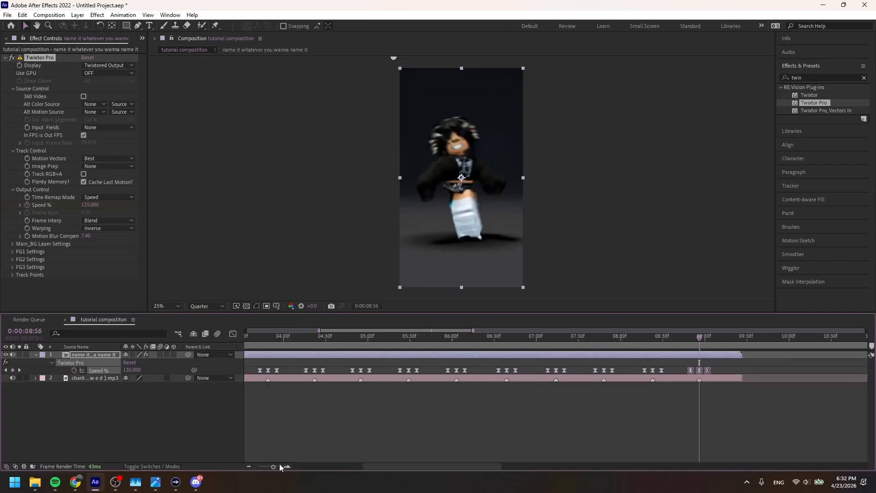
Play the retimed composition from the beginning to check the speed ramps against the song
left_click_drag(280, 467, 261, 473)
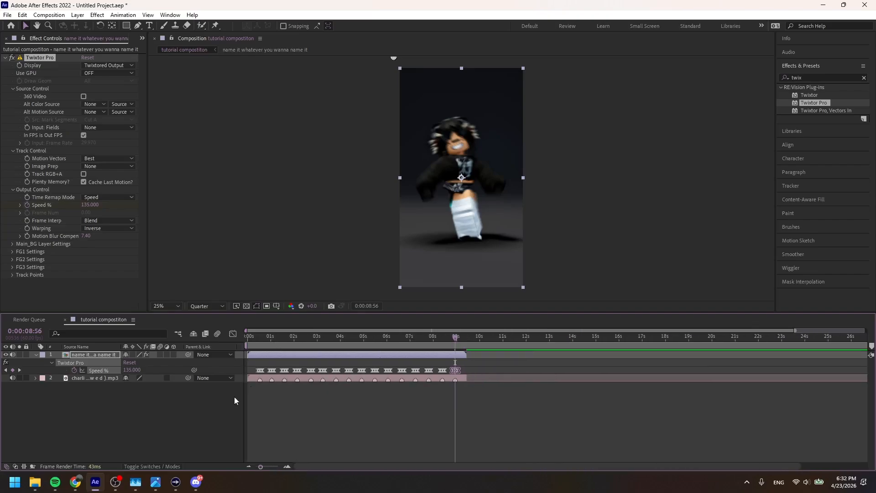
left_click_drag(458, 340, 1, 372)
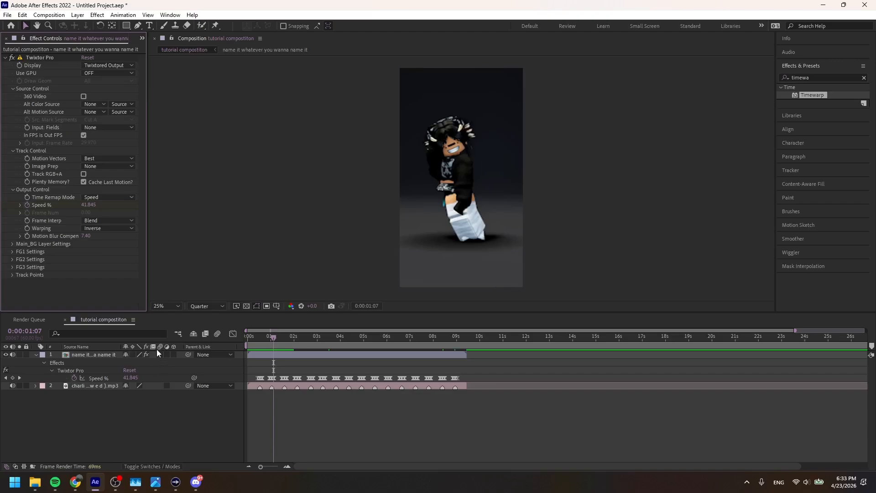
left_click(159, 354)
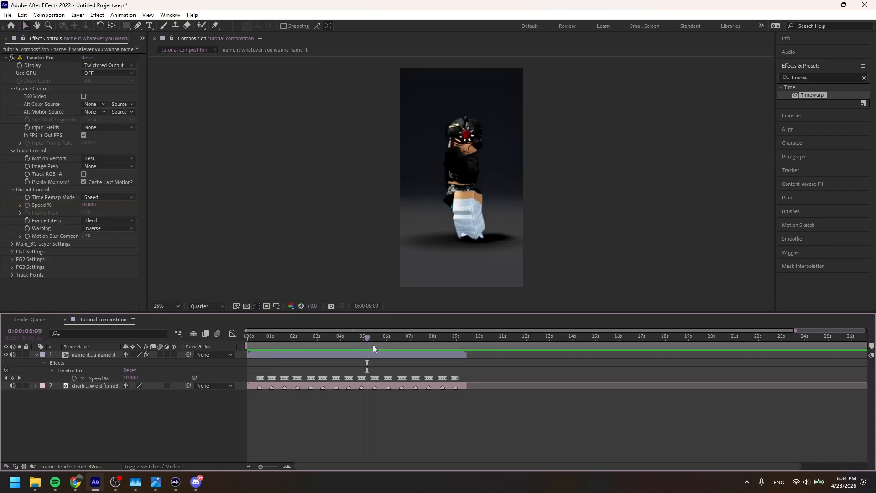
left_click_drag(370, 339, 133, 359)
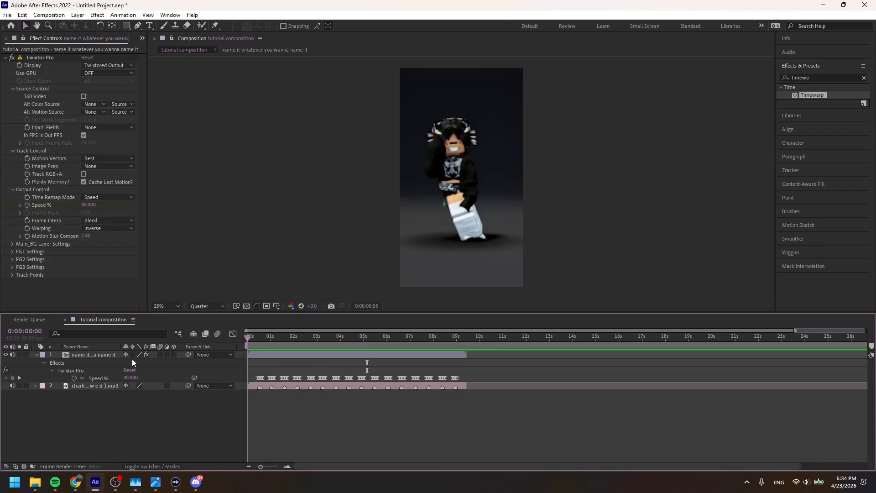
key("space")
left_click(264, 336)
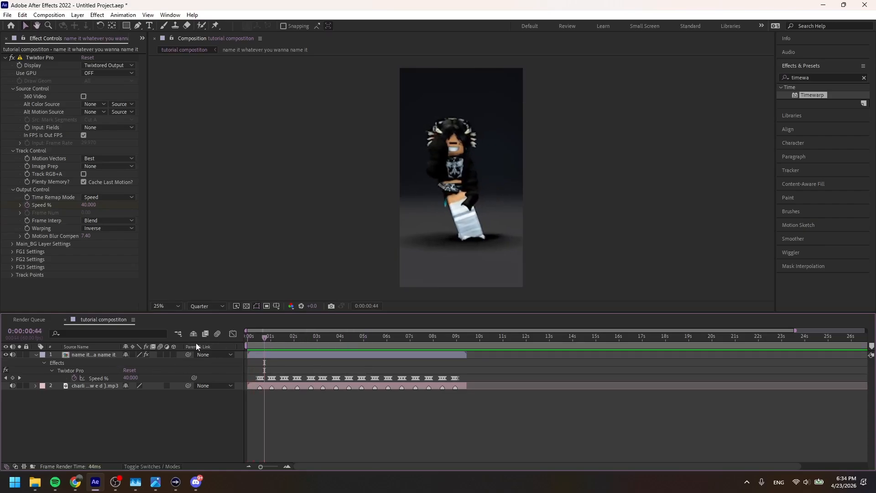
Return the playhead to the start and pre-compose the retimed clip layer, moving all attributes into the new composition
key("Home")
left_click_drag(538, 379, 244, 365)
left_click(300, 361)
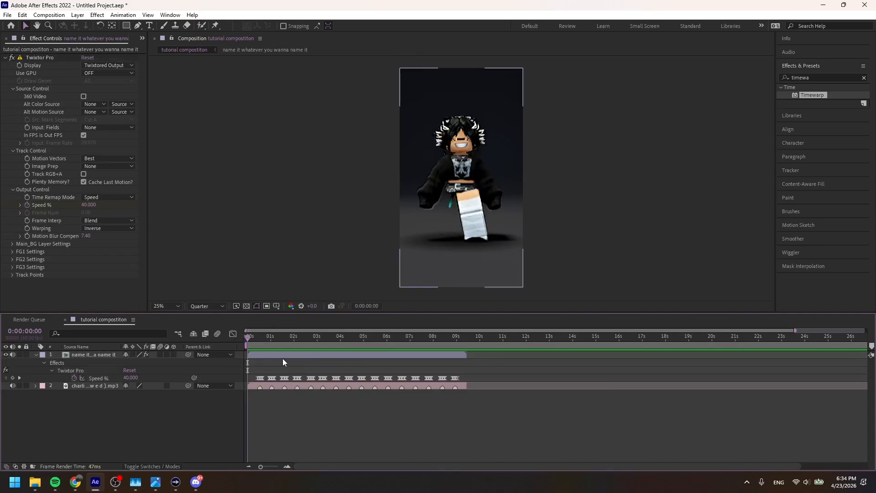
left_click(254, 355)
right_click(295, 355)
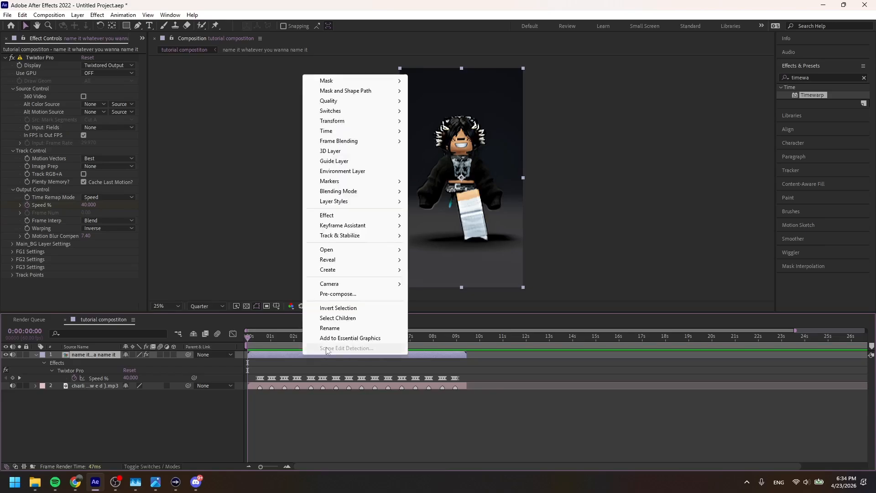
left_click(355, 295)
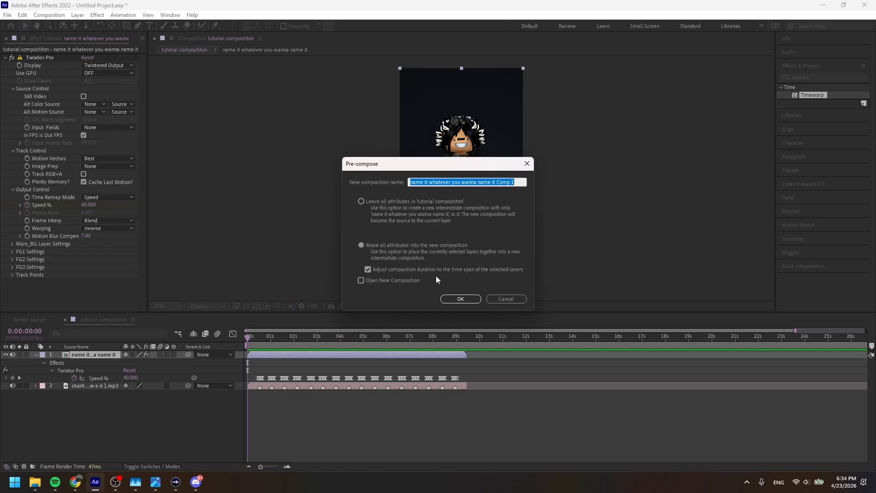
left_click(459, 300)
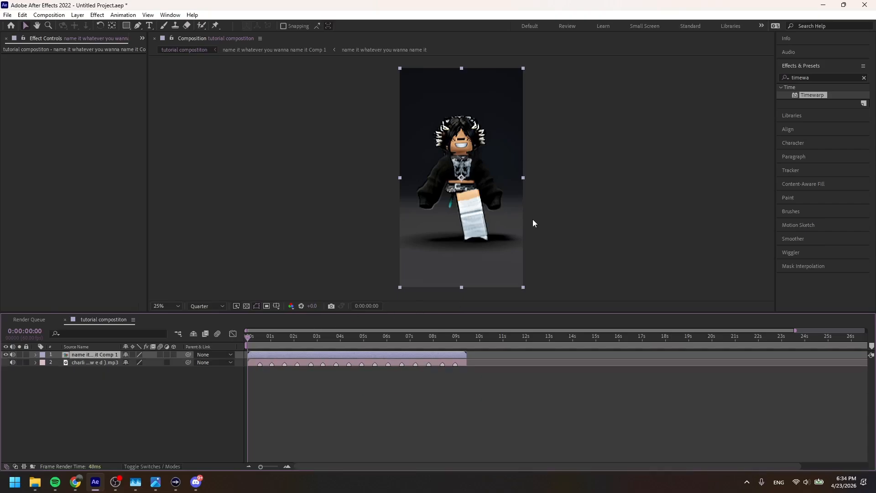
Apply Motion Tile to the pre-composed clip with mirrored edges, output width 210 and output height 210, and reveal the layer's Scale
left_click(817, 83)
type("m")
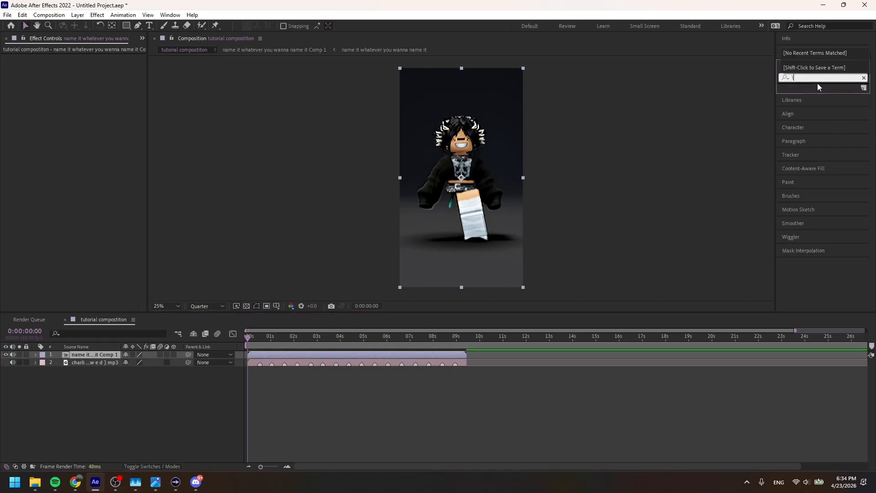
type("otion")
double_click(813, 149)
left_click(87, 88)
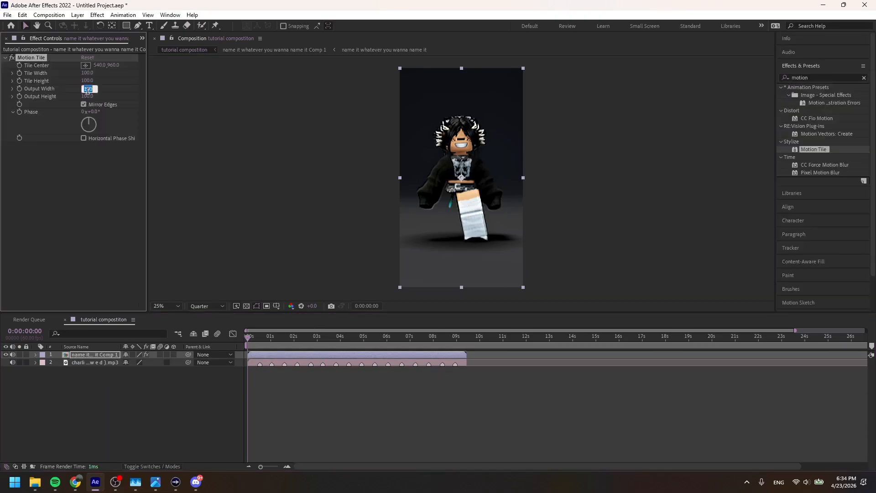
type("210")
key("Tab")
type("210")
key("Return")
key("s")
Find the Wiggle - position preset and apply it to the pre-composed clip layer
left_click(816, 77)
key("BackSpace")
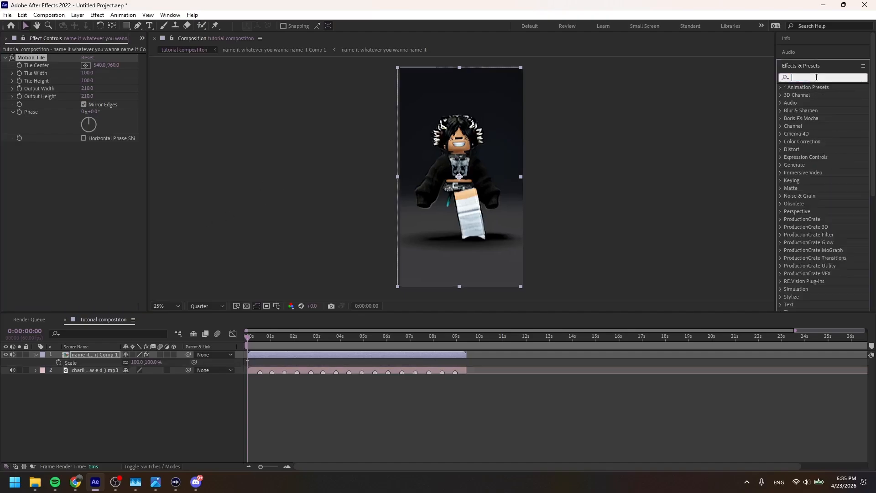
type("wiggle")
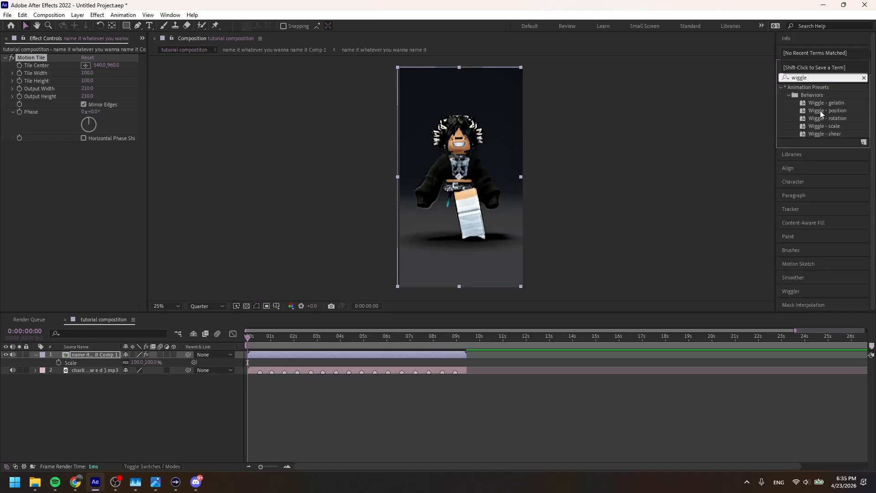
left_click_drag(820, 110, 290, 344)
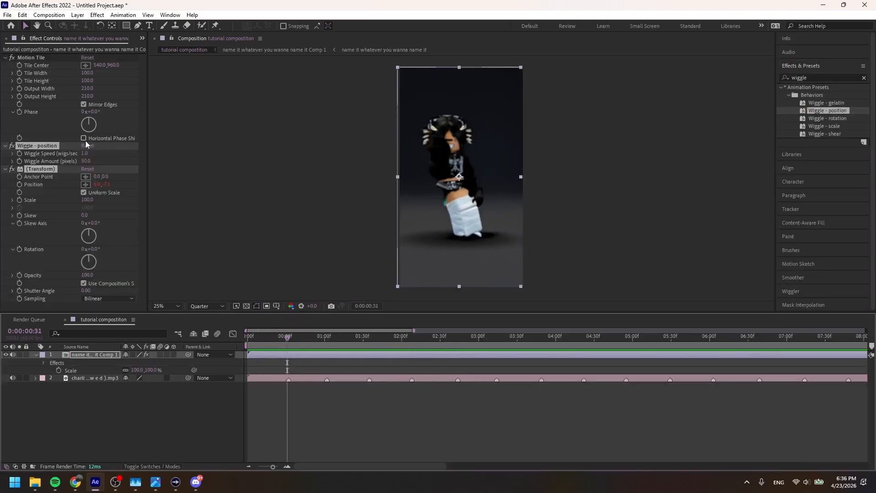
At the first beat marker, 0:00:00:32, keyframe Wiggle Speed at 3 and Wiggle Amount at 19 pixels
left_click(289, 341)
left_click_drag(273, 466, 278, 466)
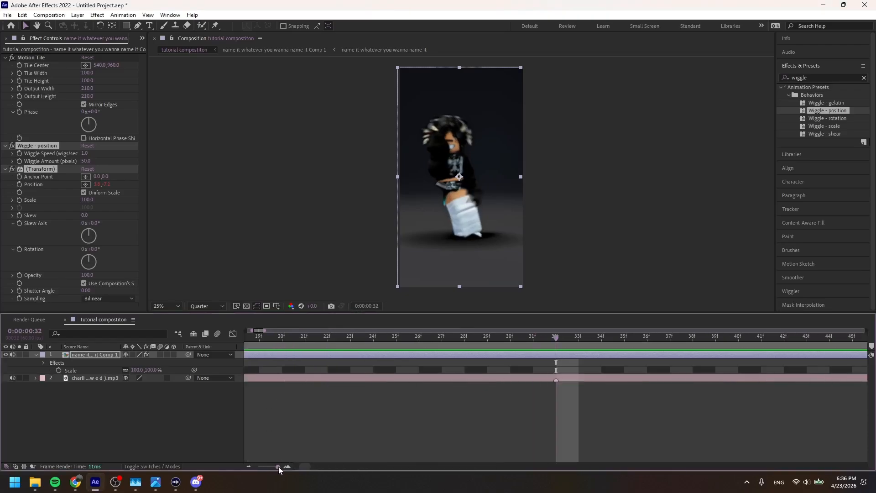
left_click(20, 162)
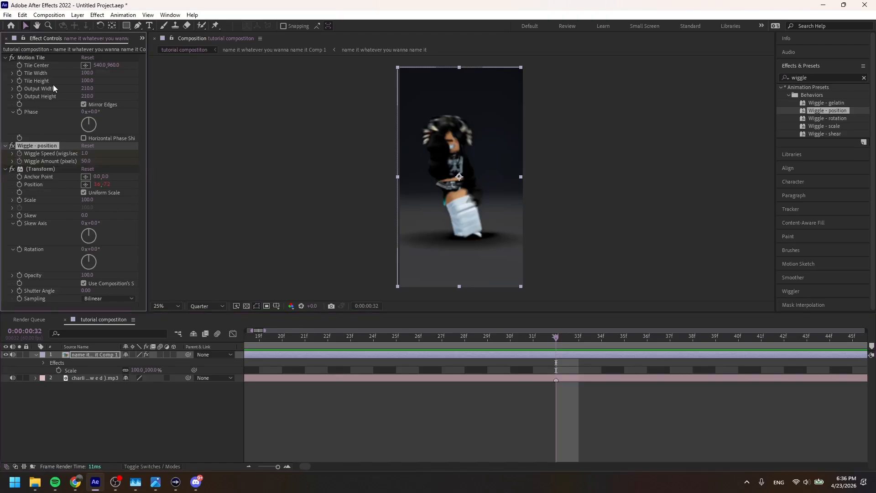
left_click(85, 153)
left_click(89, 161)
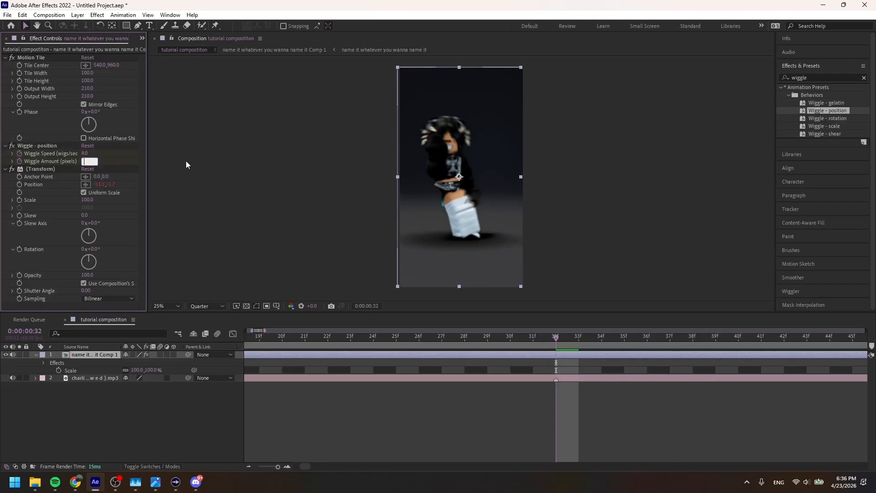
type("19")
key("Return")
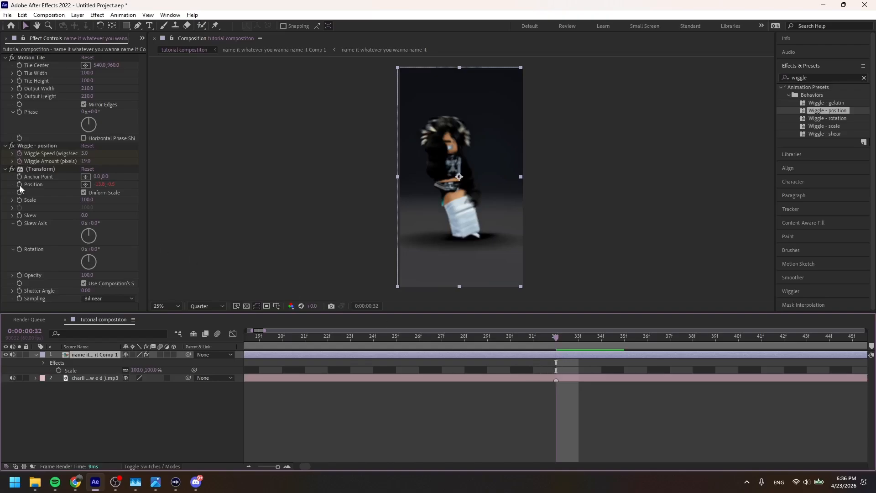
Reveal the wiggle keyframes and set Wiggle Speed and Wiggle Amount to 0 at 0:00:00:28
key("u")
left_click_drag(538, 359, 570, 378)
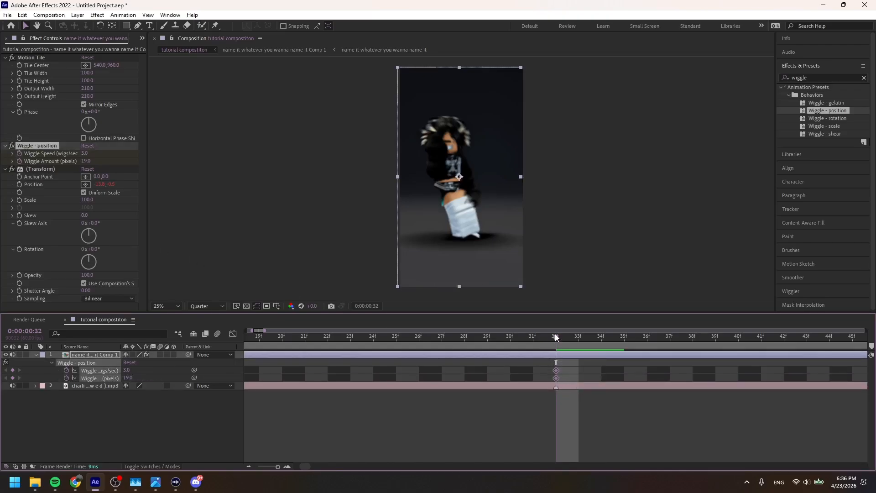
left_click_drag(555, 337, 476, 342)
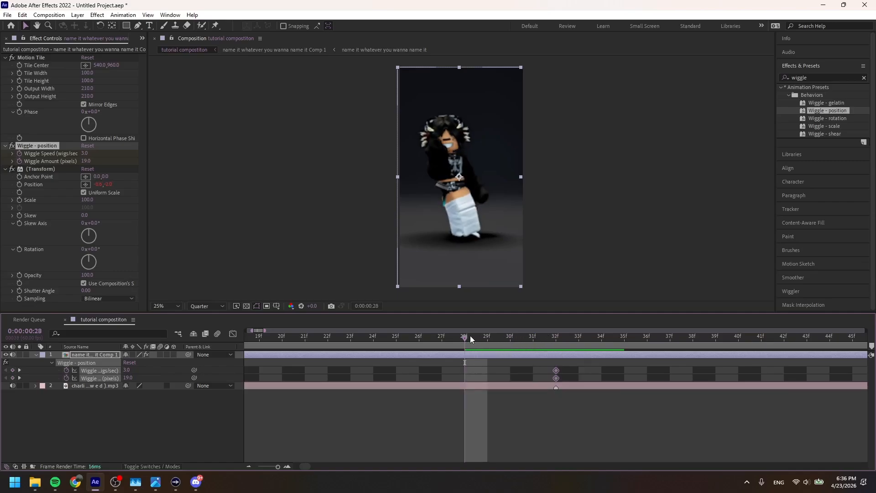
left_click(87, 146)
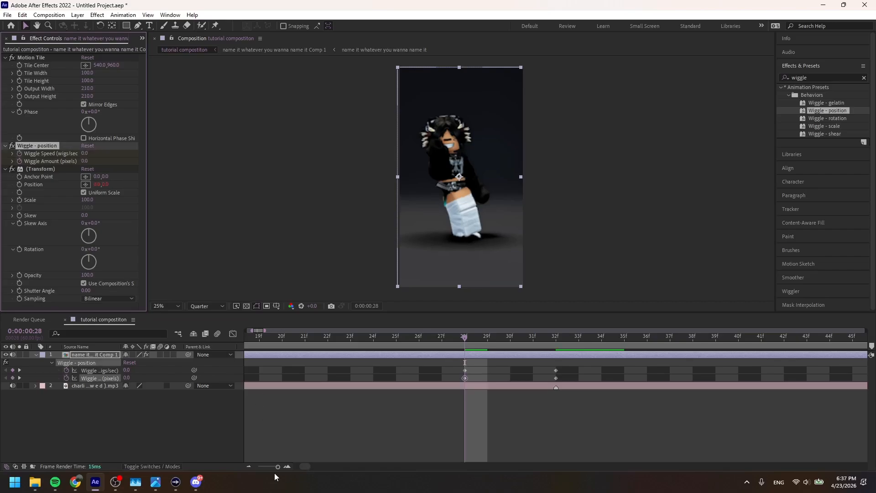
Set Wiggle Speed and Wiggle Amount to 0 at 0:00:00:47, and ease all the wiggle keyframes
left_click_drag(278, 466, 276, 464)
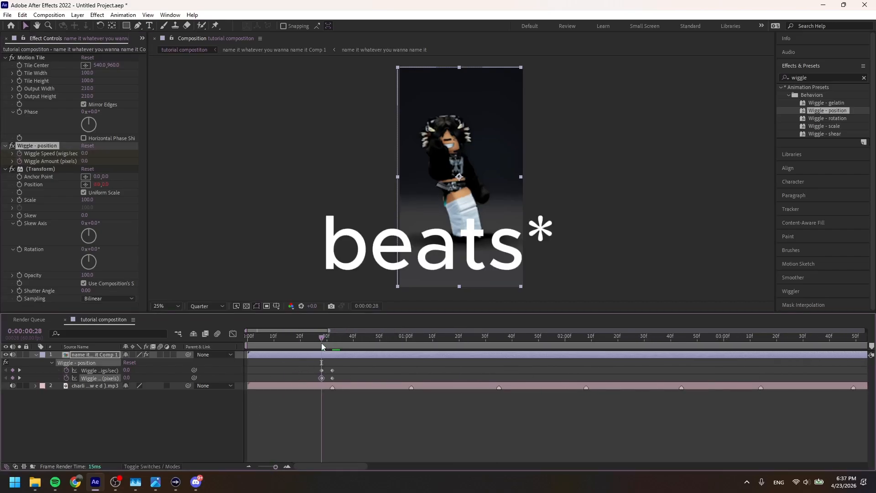
left_click_drag(321, 343, 371, 341)
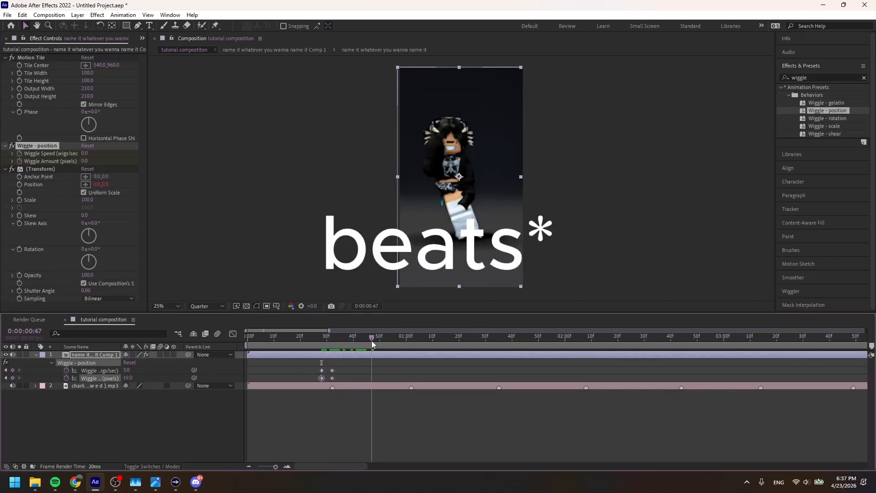
left_click(85, 153)
type("0")
key("Return")
left_click(87, 161)
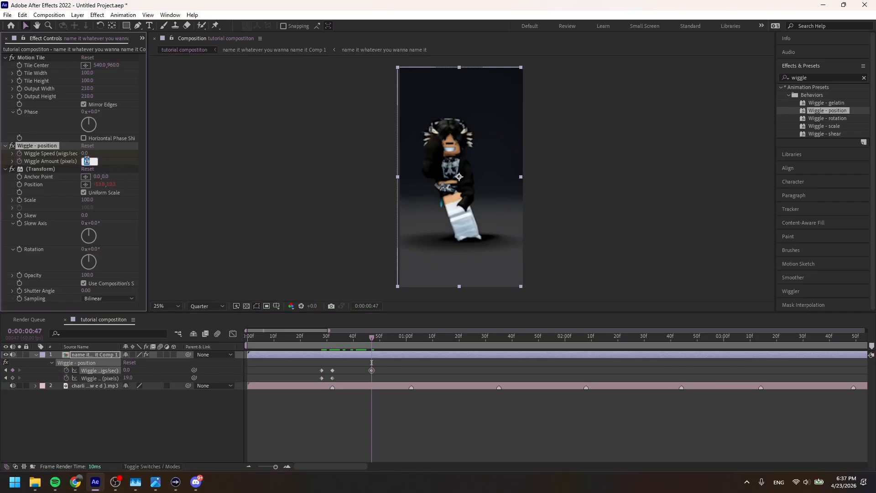
type("0")
key("Return")
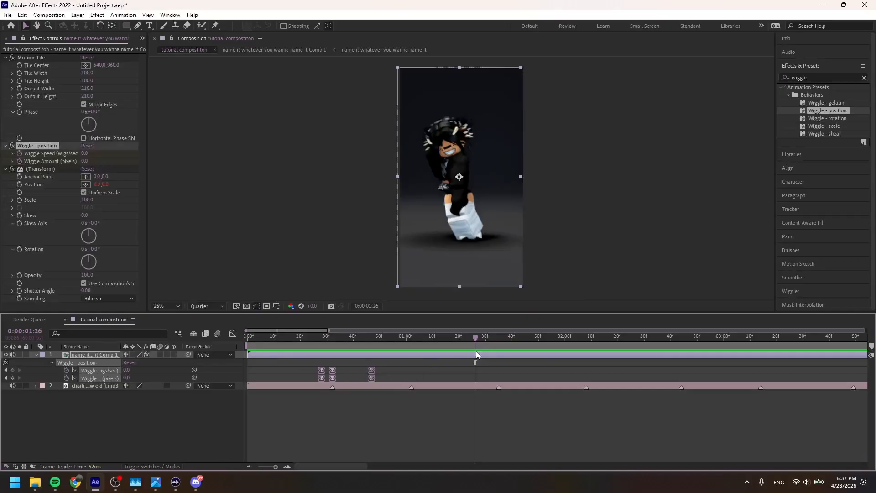
Paste the eased wiggle keyframes at each following beat marker through 0:00:08:56, aligning the middle keyframes with the markers
left_click_drag(463, 338, 412, 369)
key("ctrl+v")
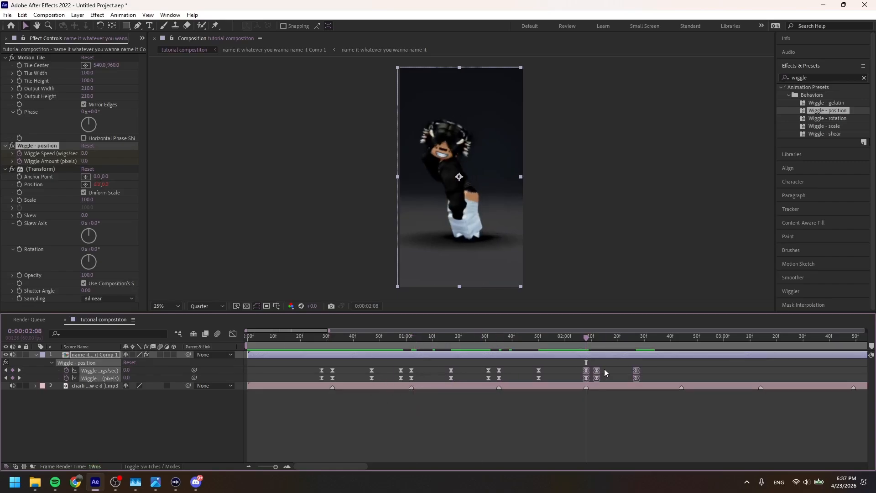
left_click(620, 337)
left_click(619, 336)
key("ctrl+v")
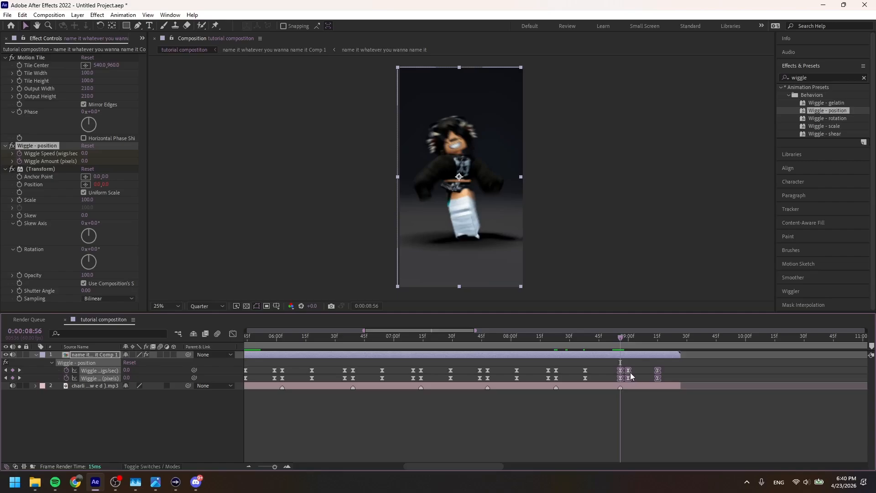
left_click_drag(629, 373, 624, 373)
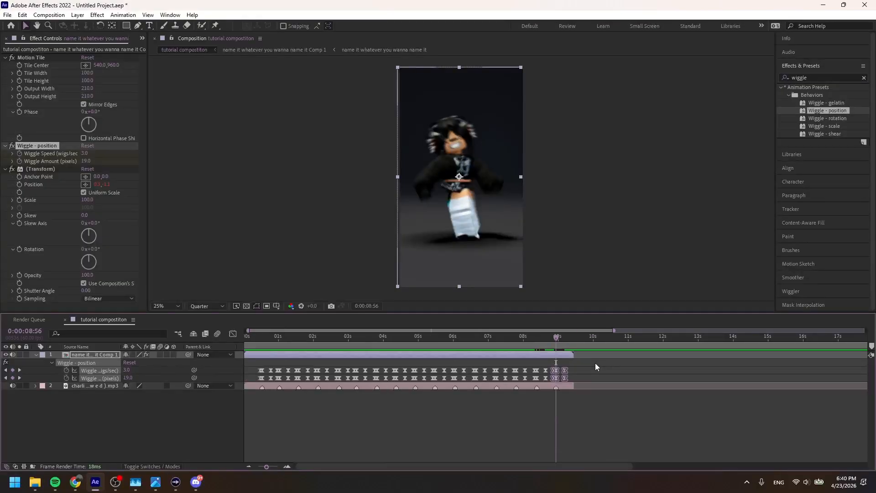
Pre-compose the wiggling clip layer and return the playhead to 0:00:00:00
left_click_drag(600, 362, 202, 385)
left_click(249, 337)
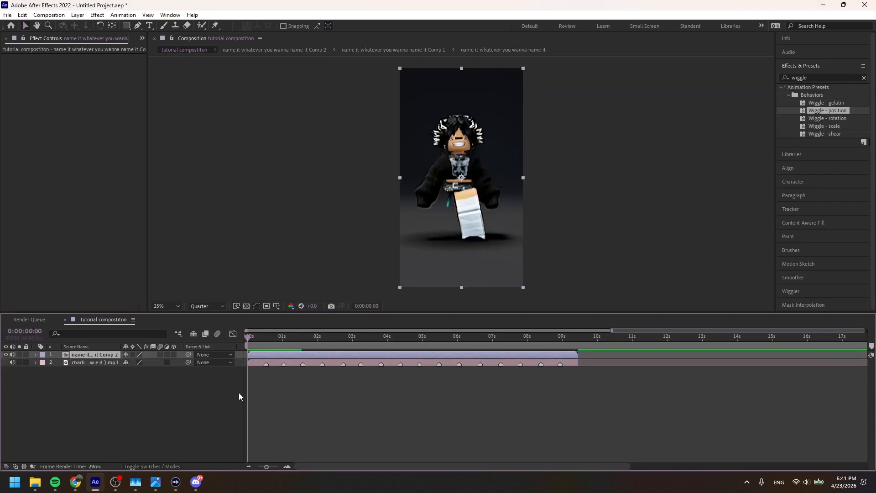
Create a 1080 x 1920 px solid coloured with a dark tone sampled from the clip's background
right_click(291, 414)
mouse_move(331, 304)
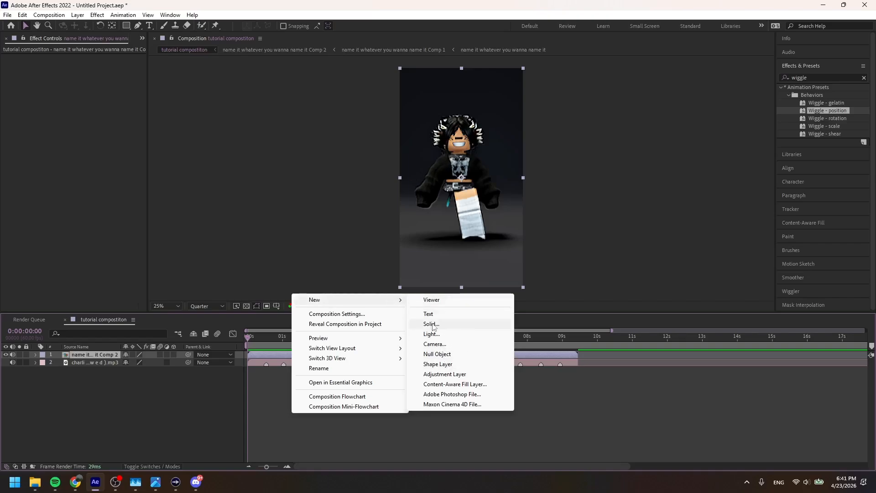
left_click(433, 326)
left_click(729, 290)
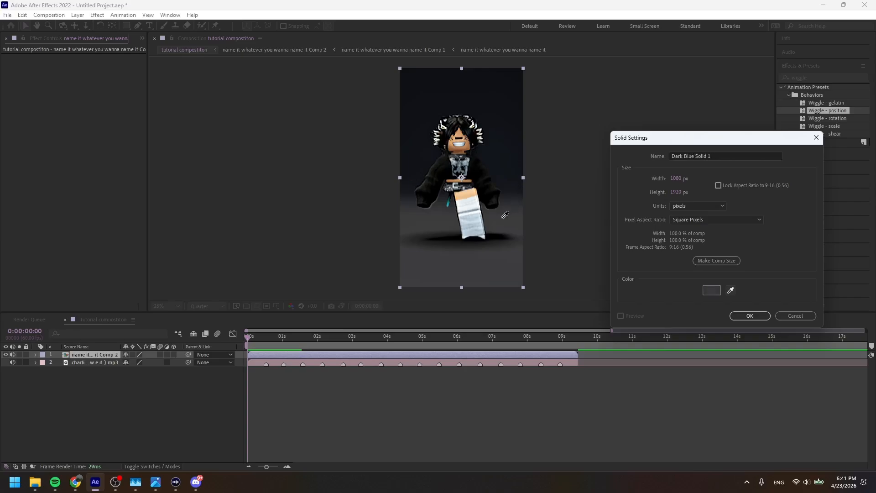
left_click(516, 191)
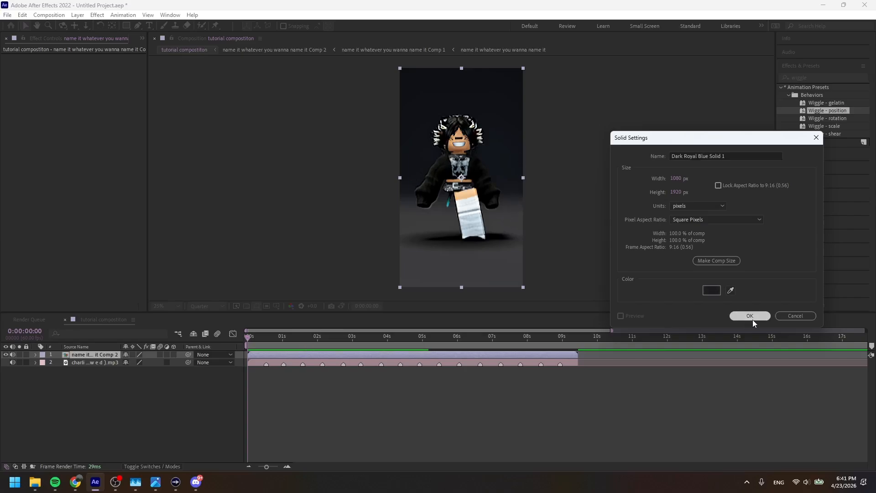
left_click(750, 315)
left_click(278, 466)
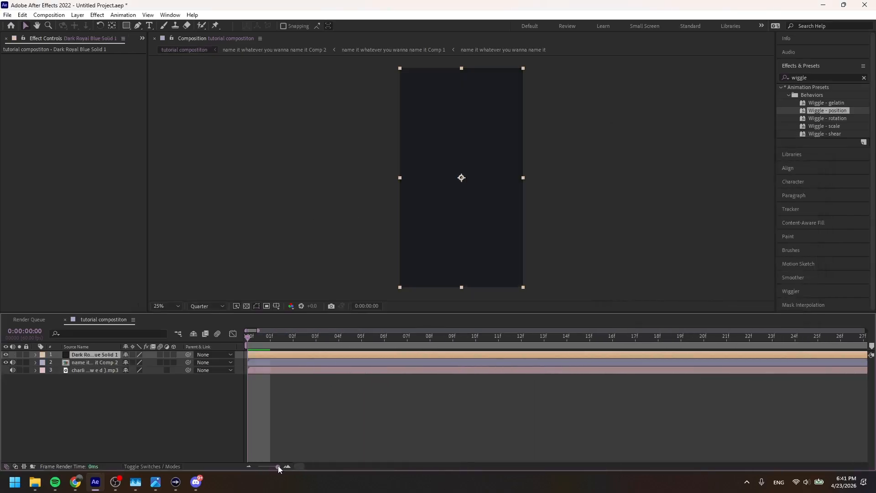
right_click(354, 403)
mouse_move(398, 290)
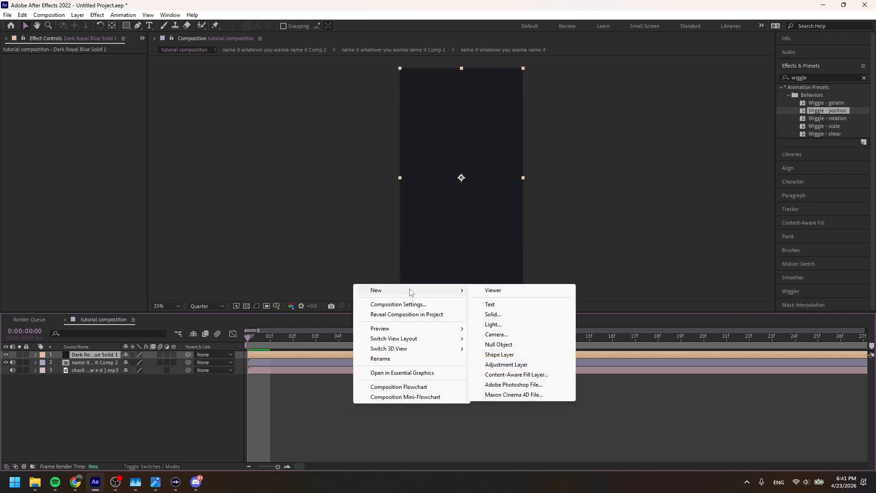
left_click(505, 315)
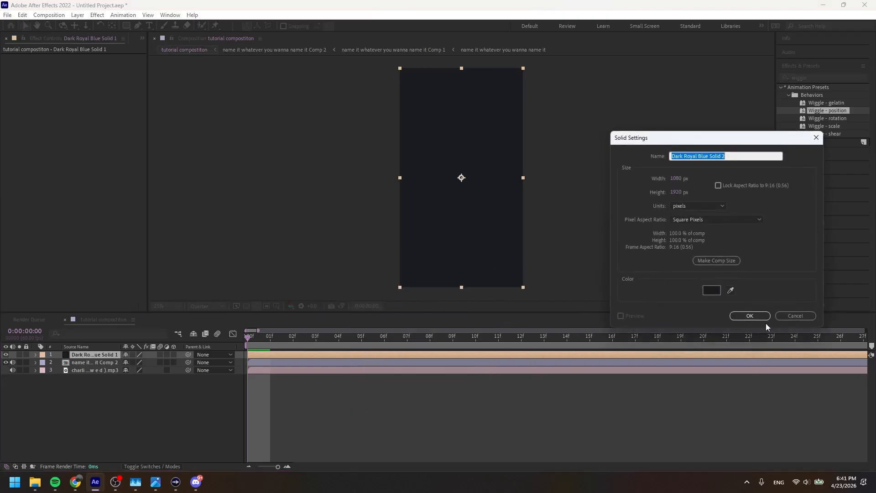
left_click(730, 291)
left_click(724, 276)
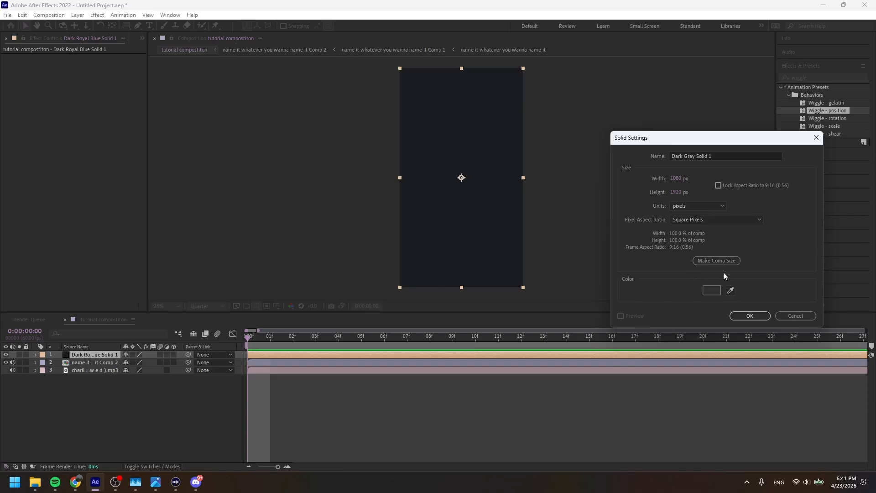
key("Escape")
Pre-compose the dark solid layer with all its attributes and search the effects for Shatter
right_click(259, 354)
left_click(294, 292)
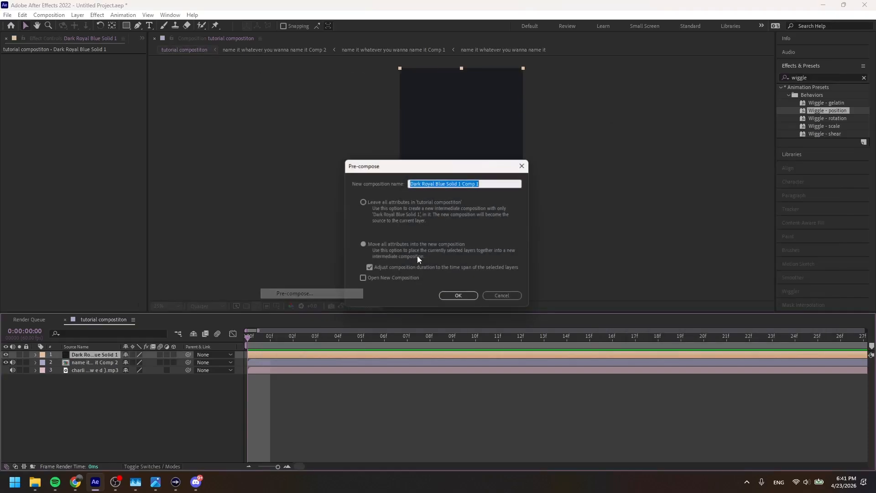
left_click(458, 295)
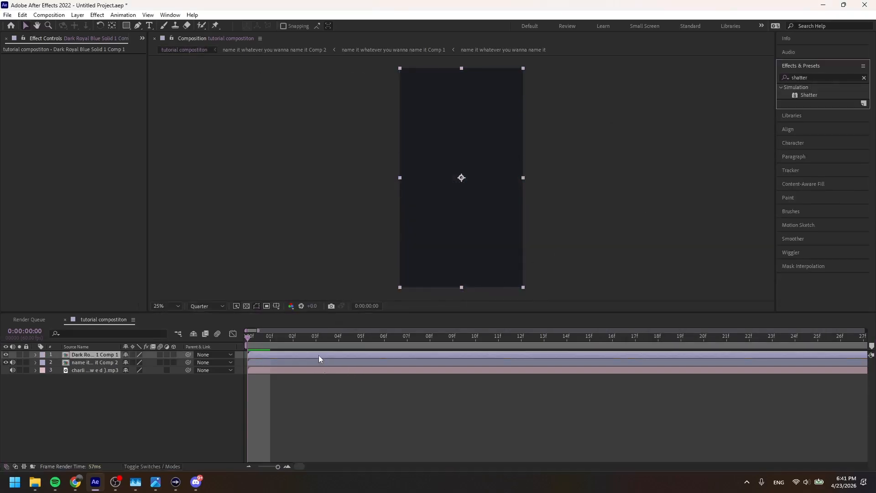
Scale the pre-composed solid to 187% and apply the Shatter effect to it
left_click(310, 355)
key("s")
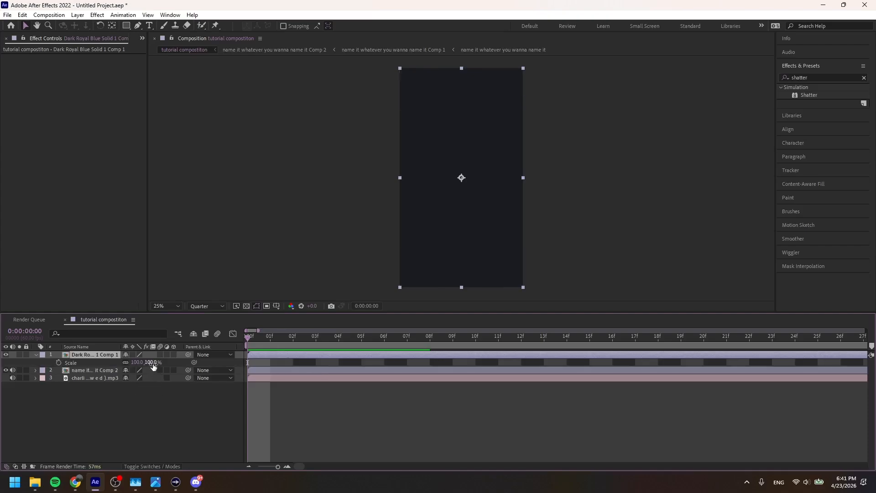
left_click_drag(151, 363, 187, 371)
left_click_drag(808, 95, 275, 356)
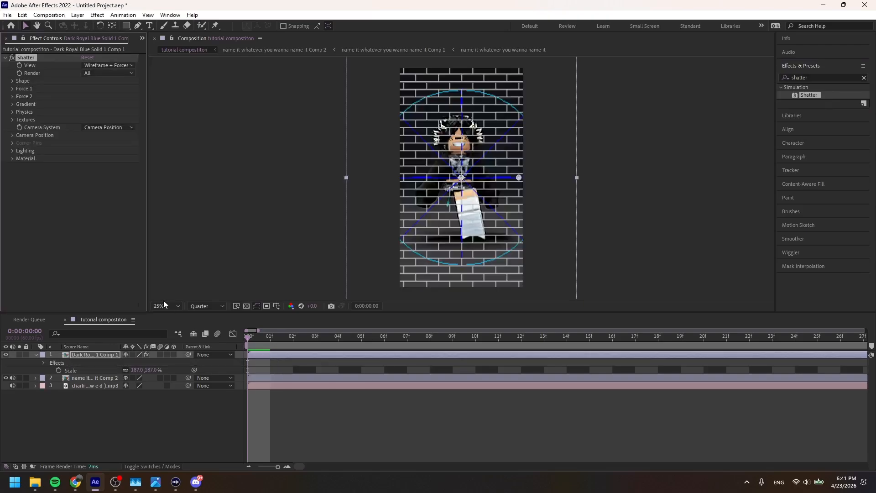
Set the Shatter view to Rendered, preview the effect and return the playhead to the start
left_click(108, 65)
left_click(98, 72)
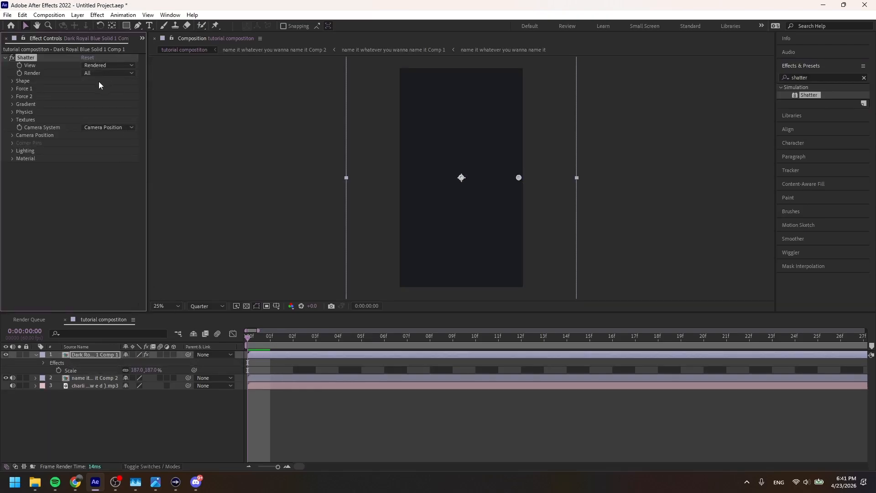
key("space")
left_click_drag(668, 346, 236, 316)
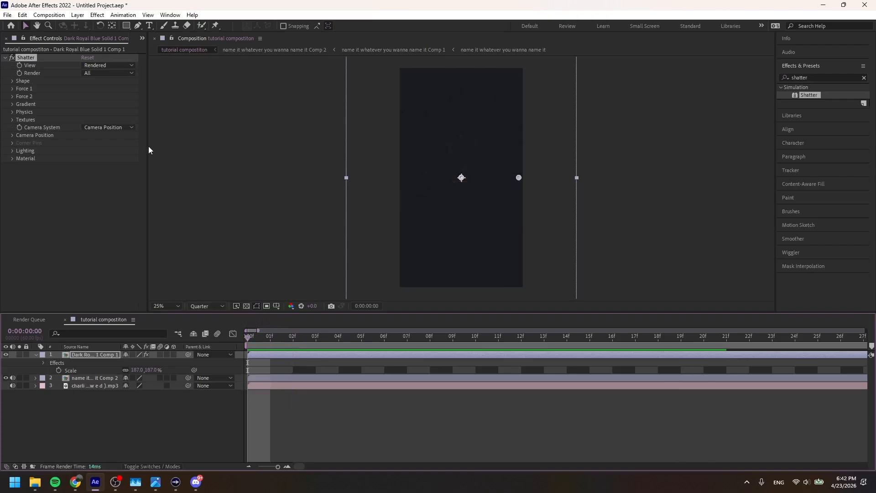
Scale the pre-composed dark solid to 240% and preview the shatter, returning the playhead to 0:00:00:00
key("s")
key("s")
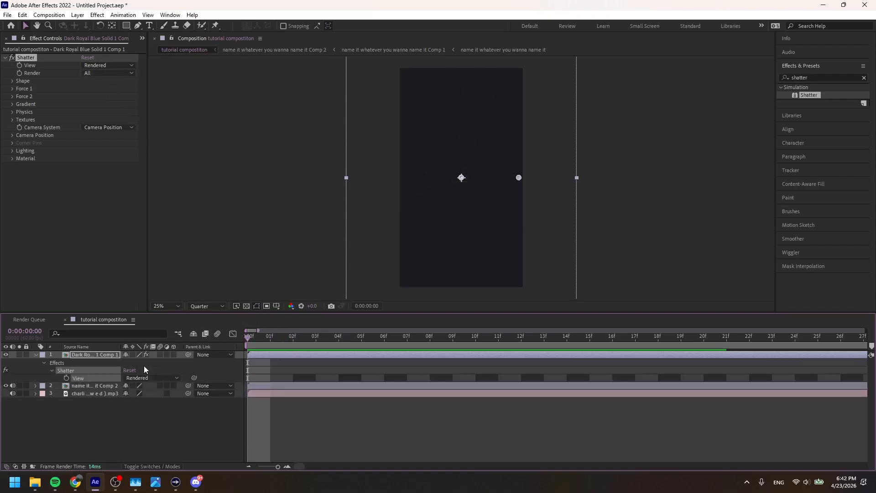
left_click(108, 356)
key("s")
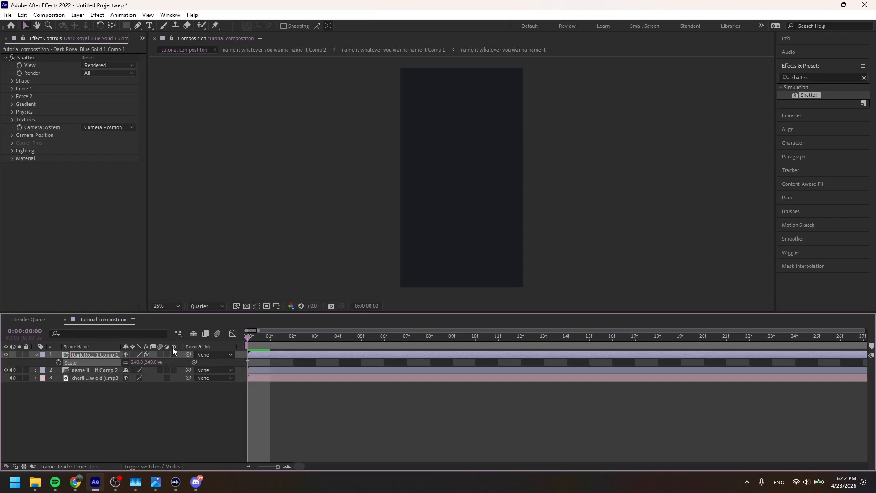
key("space")
key("space")
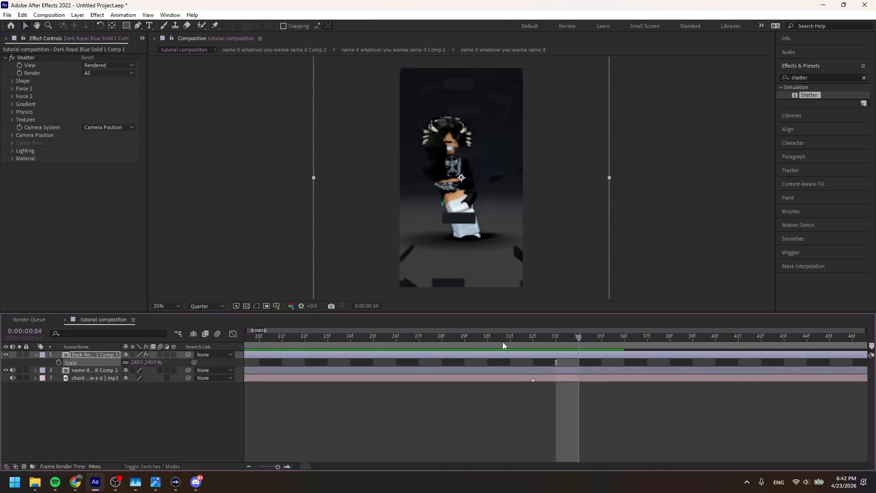
left_click_drag(503, 342, 52, 377)
Set the Shatter shape pattern to Glass
left_click(93, 65)
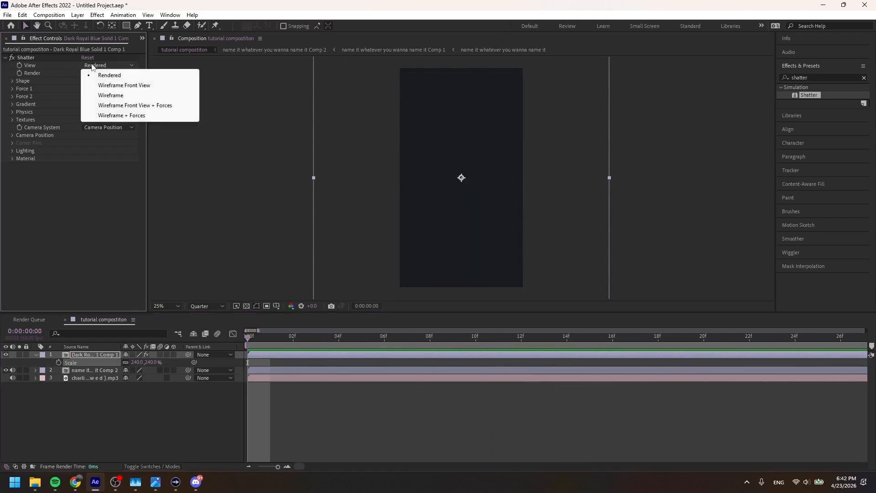
left_click(17, 81)
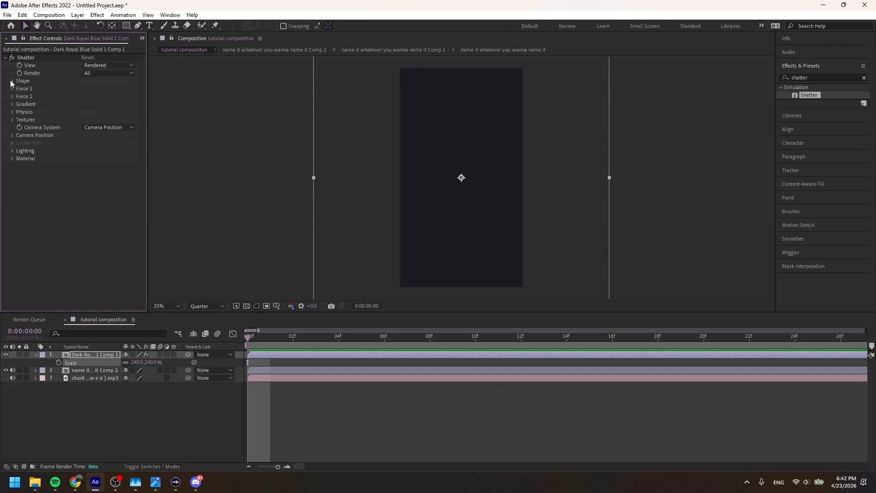
left_click(12, 80)
left_click(101, 89)
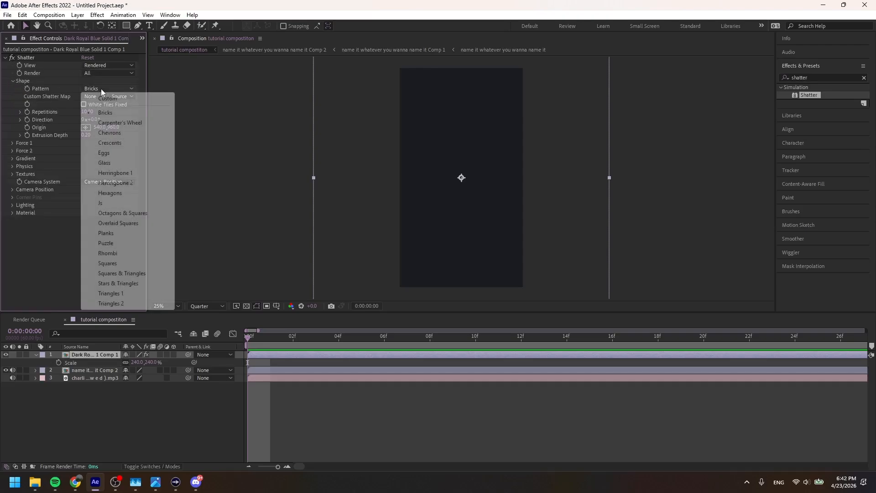
left_click(111, 163)
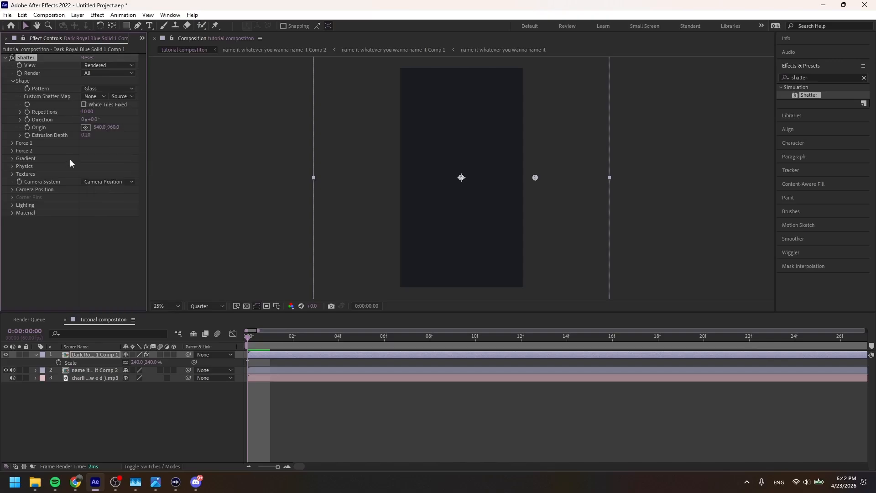
Try the Puzzle pattern for Shatter with a preview, and switch the pattern back to Glass
left_click(108, 89)
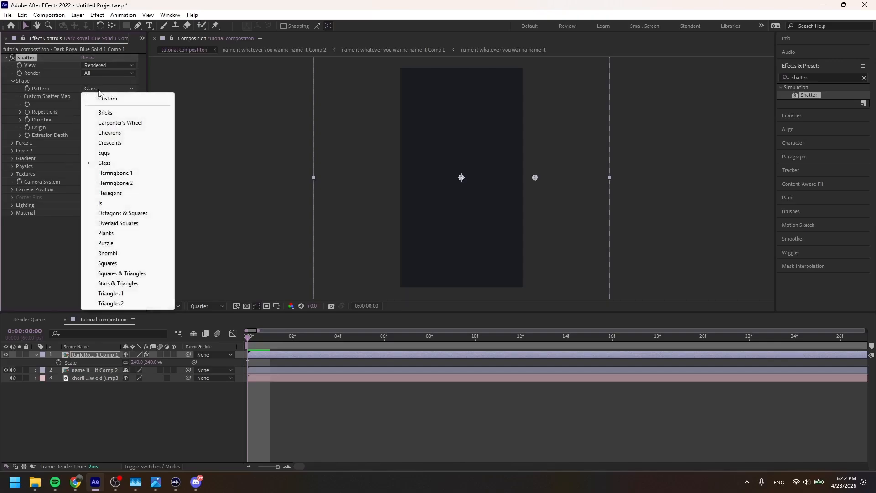
left_click(32, 259)
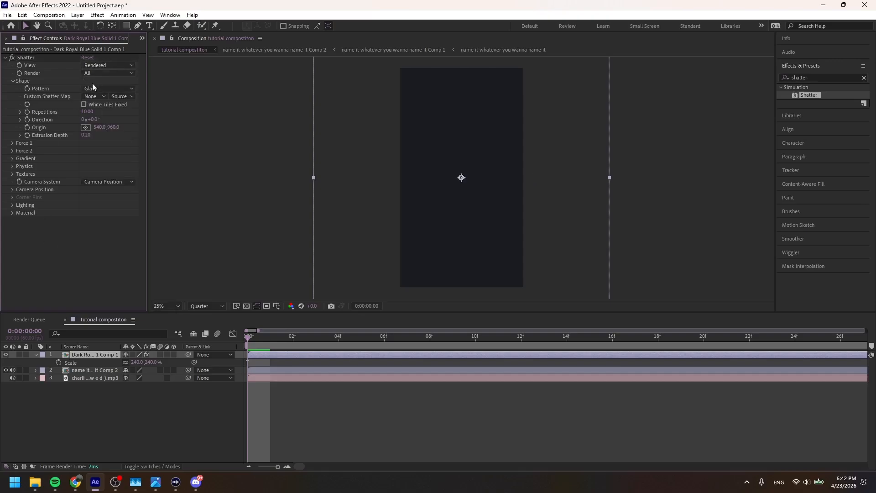
left_click(100, 88)
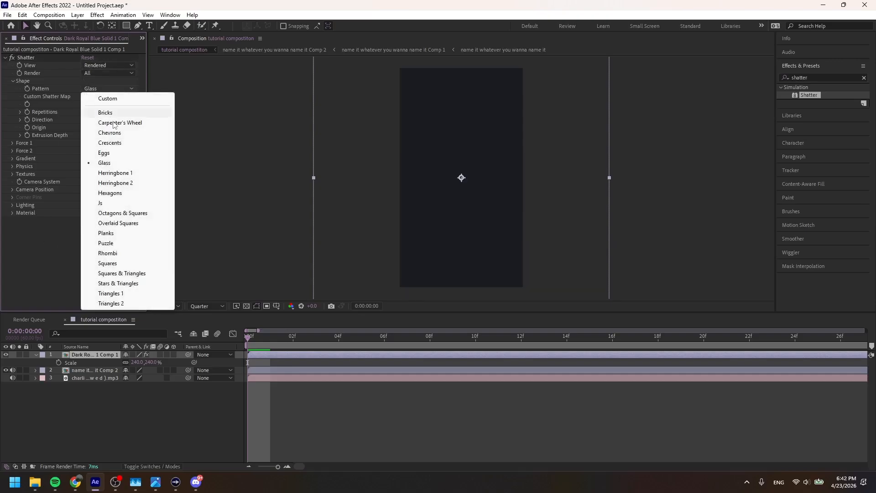
left_click(118, 243)
key("space")
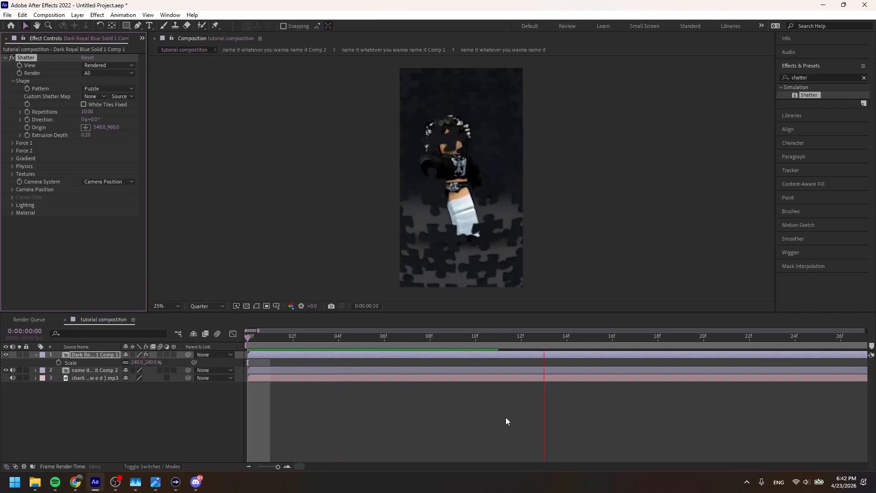
key("space")
left_click(105, 88)
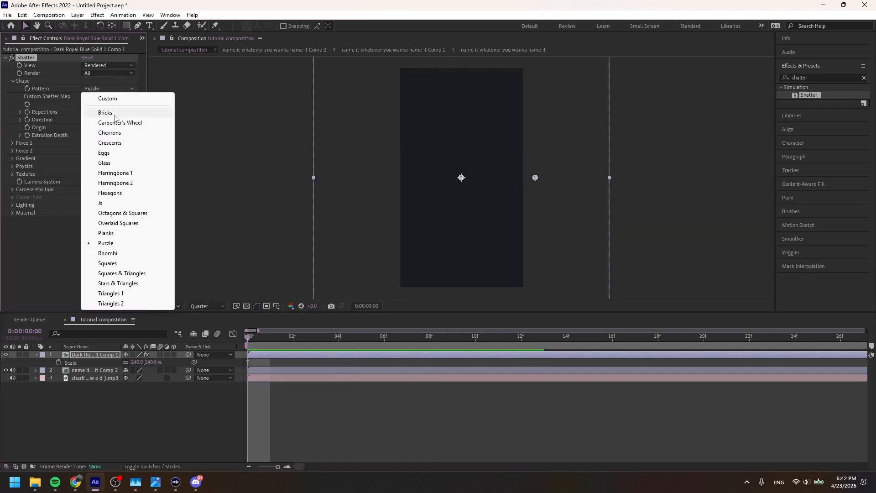
left_click(112, 163)
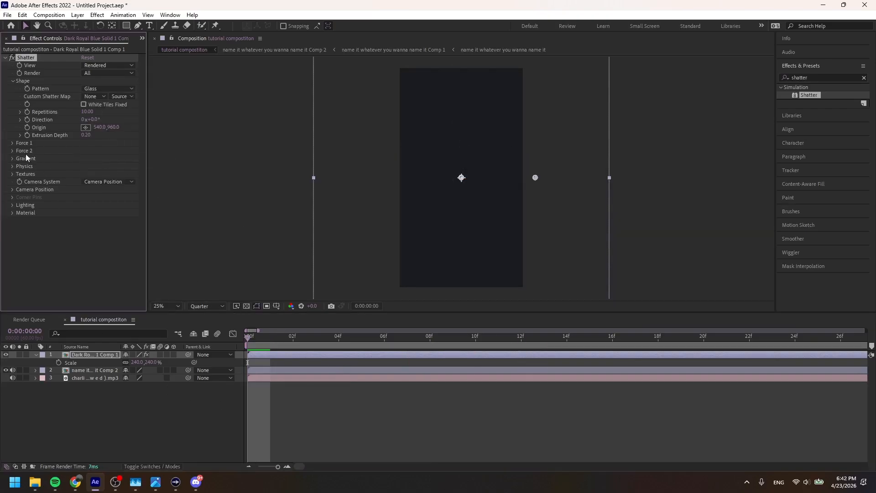
Set the Shatter physics gravity to 7.60 and preview how the glass pieces fall
left_click(12, 158)
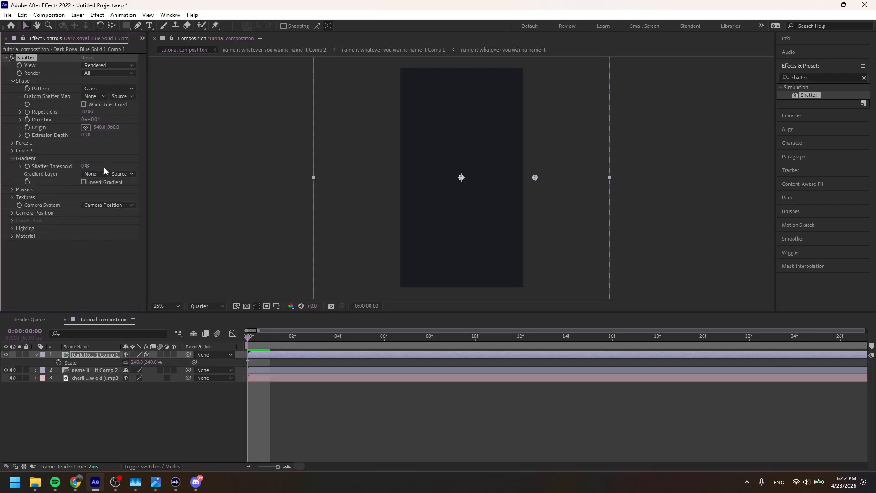
left_click(11, 143)
left_click(11, 142)
left_click(12, 189)
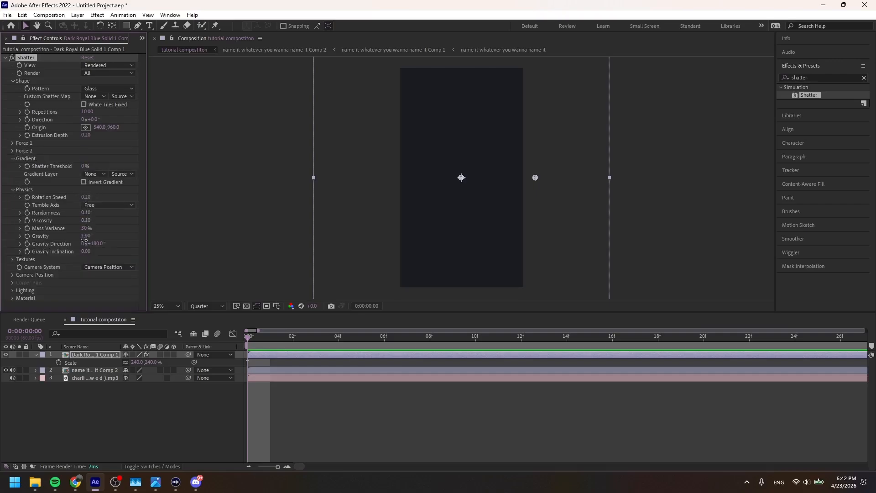
left_click_drag(84, 239, 80, 240)
key("space")
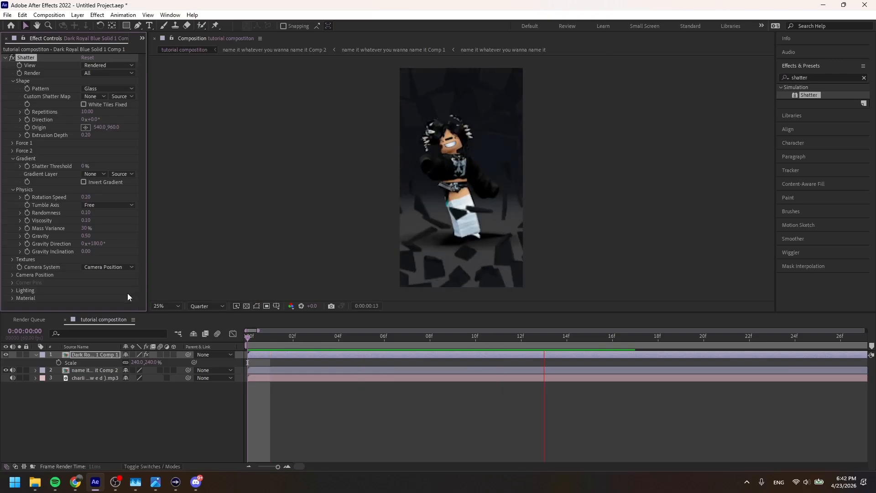
key("space")
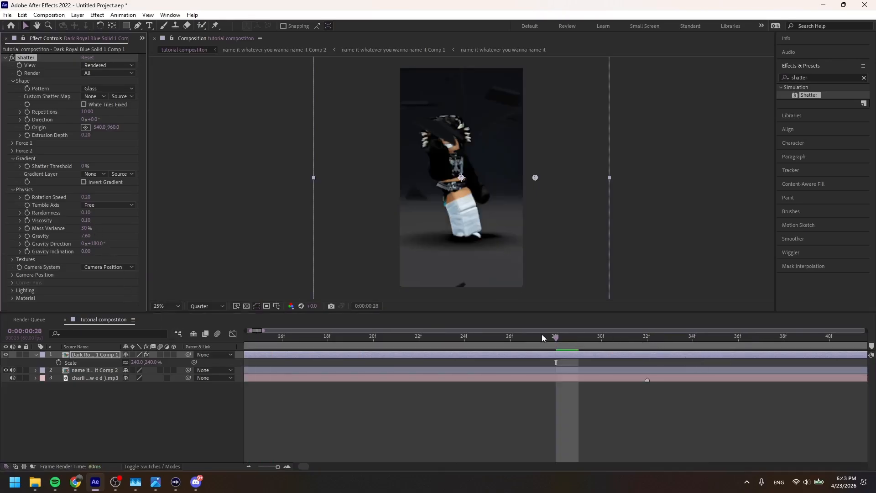
key("space")
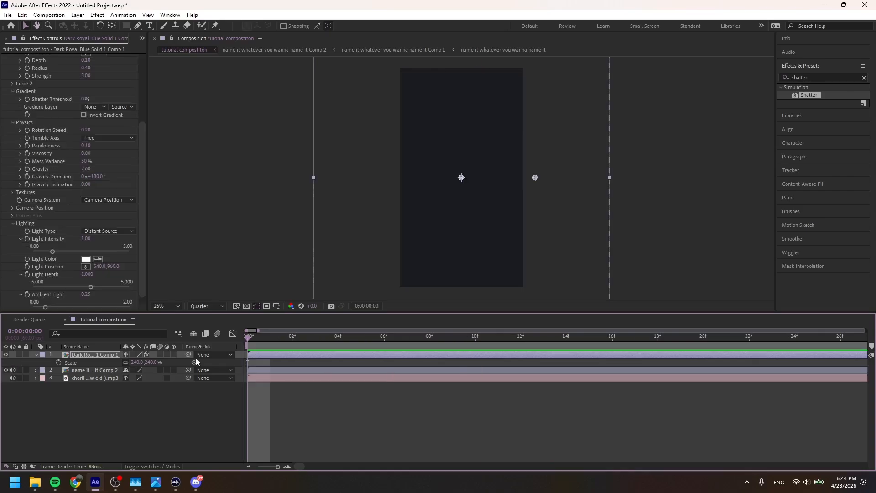
key("space")
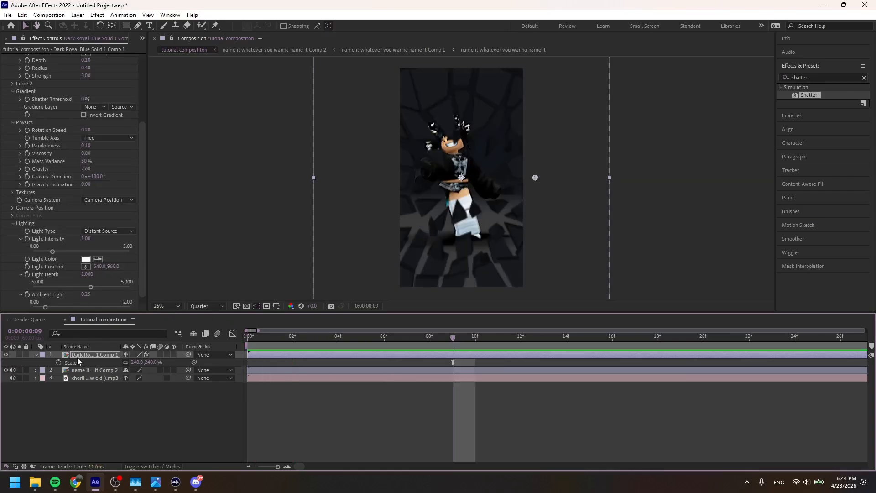
Set the opacity of the shattering solid layer to 70% and return the playhead to 0:00:00:00
key("t")
left_click(133, 362)
type("70")
key("Return")
left_click_drag(453, 338, 236, 342)
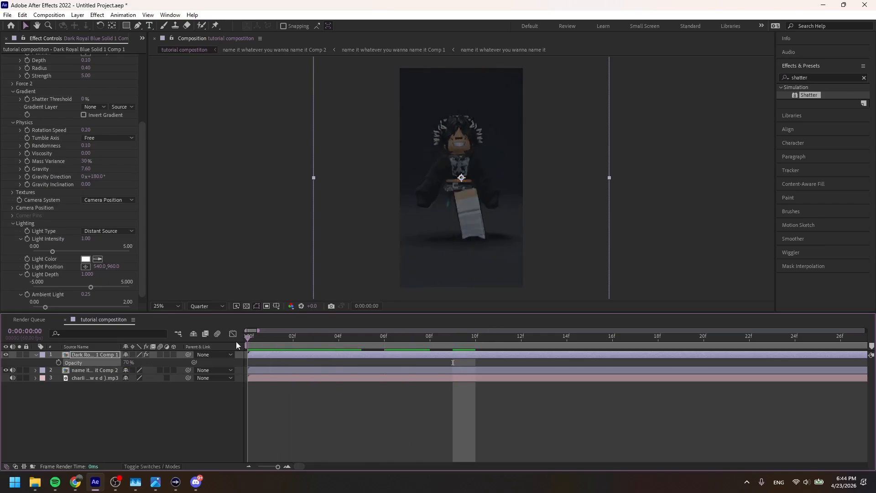
Search the effects for Tint and apply it to the shattering solid layer
double_click(825, 73)
type("tint")
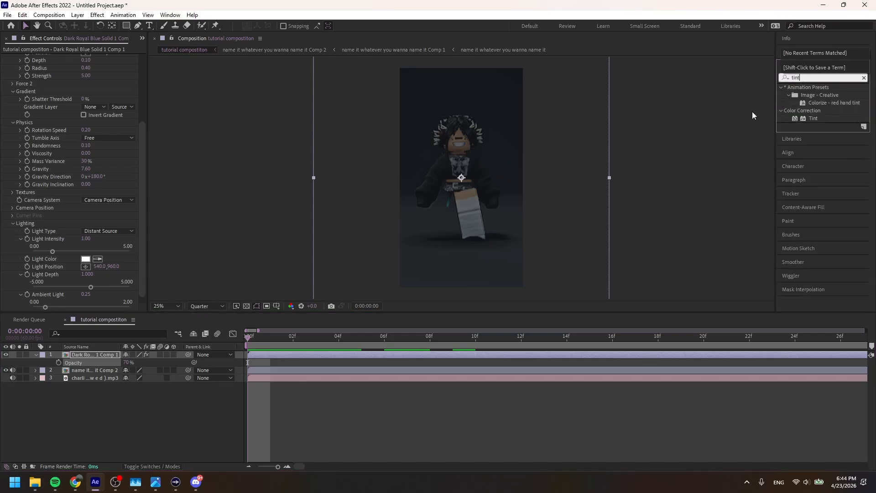
left_click(814, 118)
double_click(812, 118)
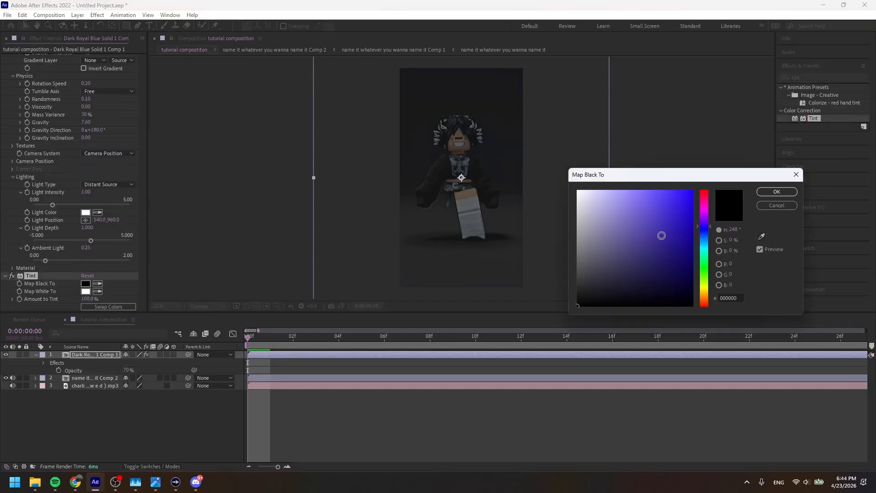
Map the tint's black to the dark purple 37006A and preview the coloured pieces
left_click_drag(661, 235, 702, 177)
mouse_move(704, 234)
left_mouse_down()
mouse_move(702, 248)
mouse_move(705, 221)
mouse_move(723, 258)
left_mouse_up()
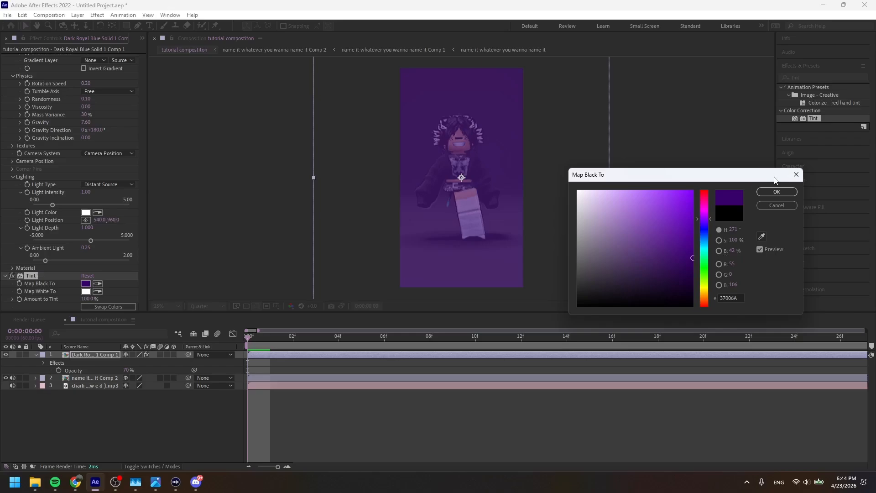
left_click(776, 193)
key("space")
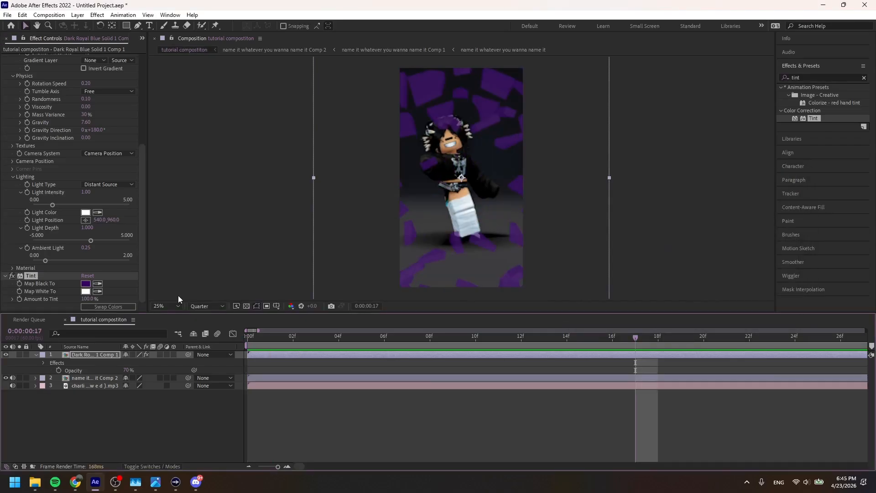
Set the preview resolution to Full, and make the shattering solid a locked 3D layer
left_click(194, 305)
left_click(196, 318)
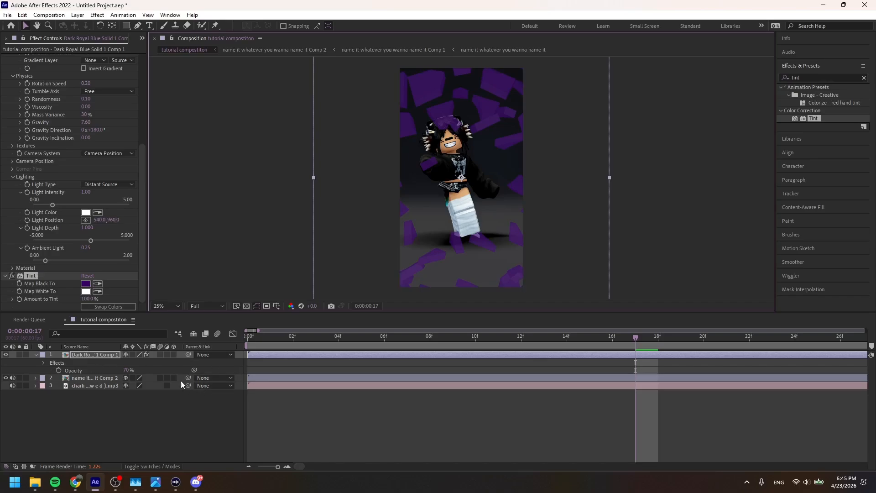
left_click(5, 276)
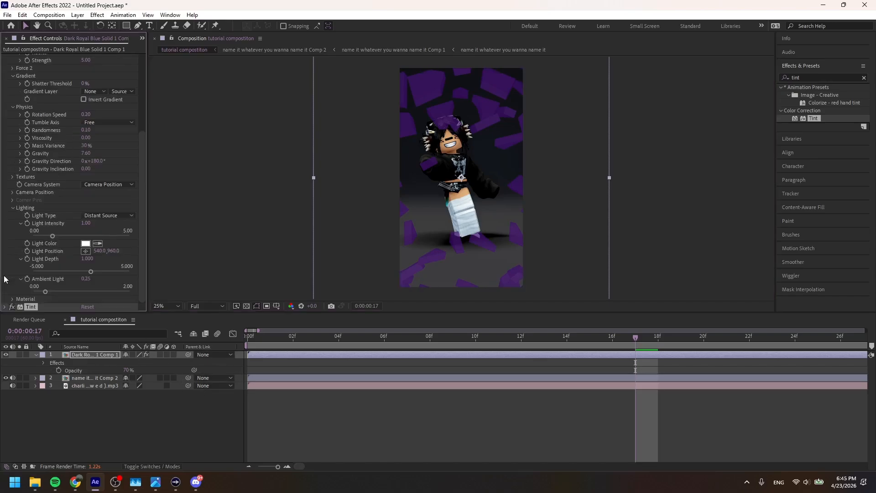
left_click(171, 354)
left_click(26, 355)
Create a white Parallel light with 115% intensity, Smooth falloff and Casts Shadows enabled
right_click(262, 302)
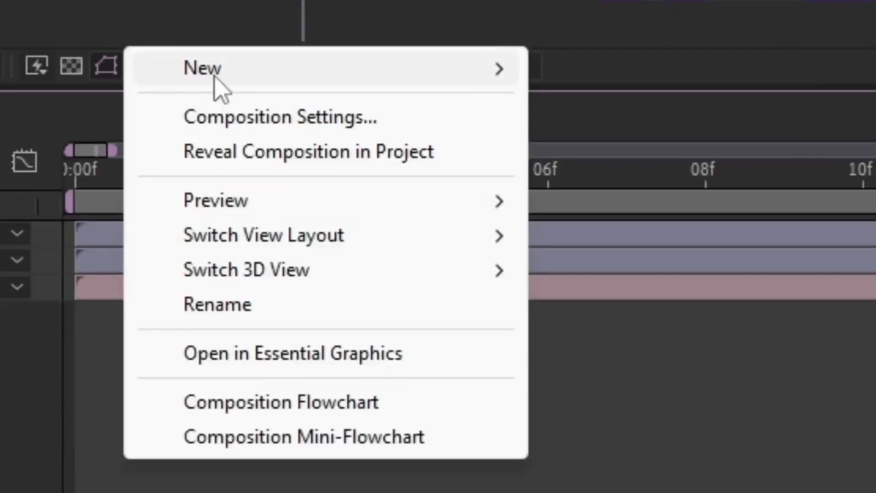
mouse_move(289, 312)
left_click(422, 342)
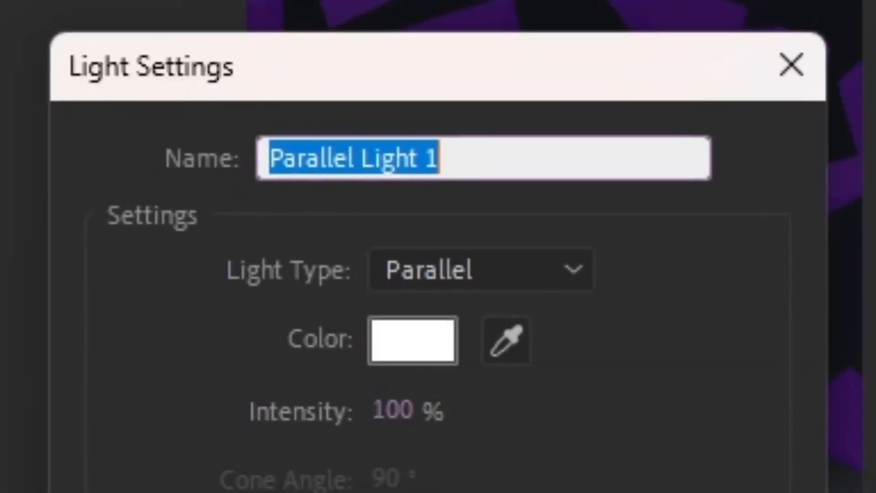
left_click(481, 270)
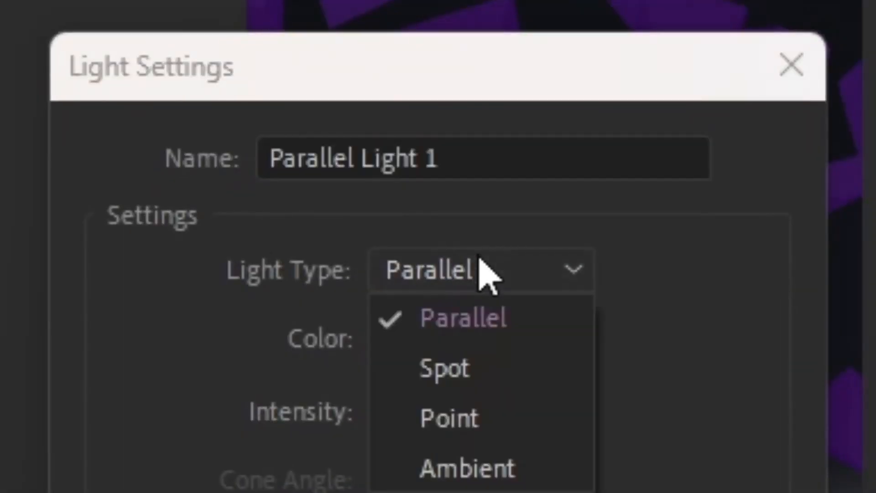
left_click(393, 317)
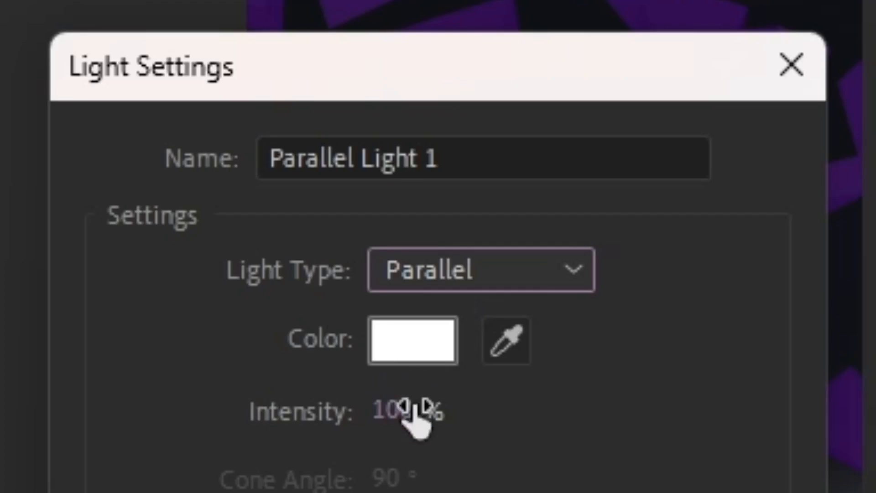
left_click_drag(431, 420, 469, 415)
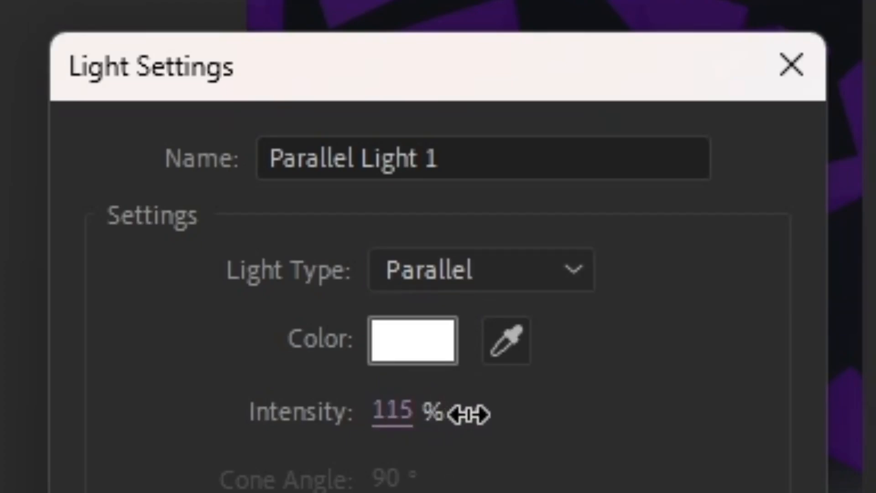
key("Return")
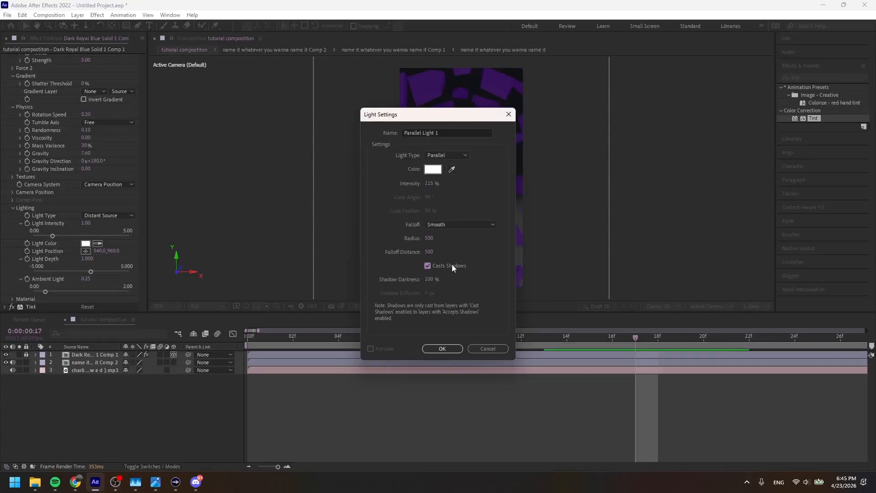
left_click(442, 350)
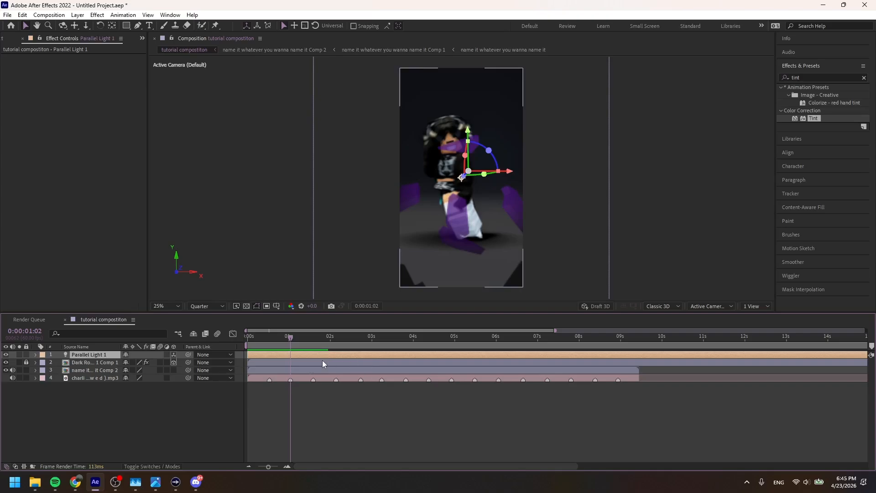
Duplicate the top dance comp layer, split the copy at 0:00:02:45 and delete the part before the split
left_click(384, 369)
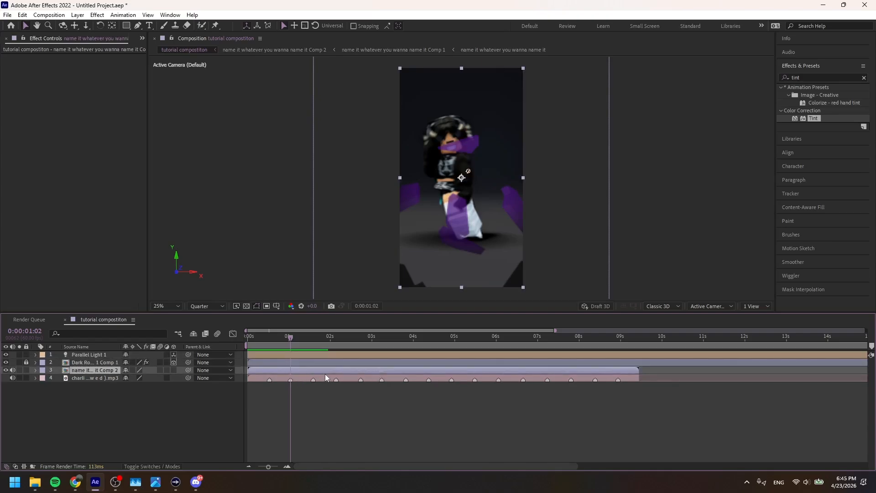
key("space")
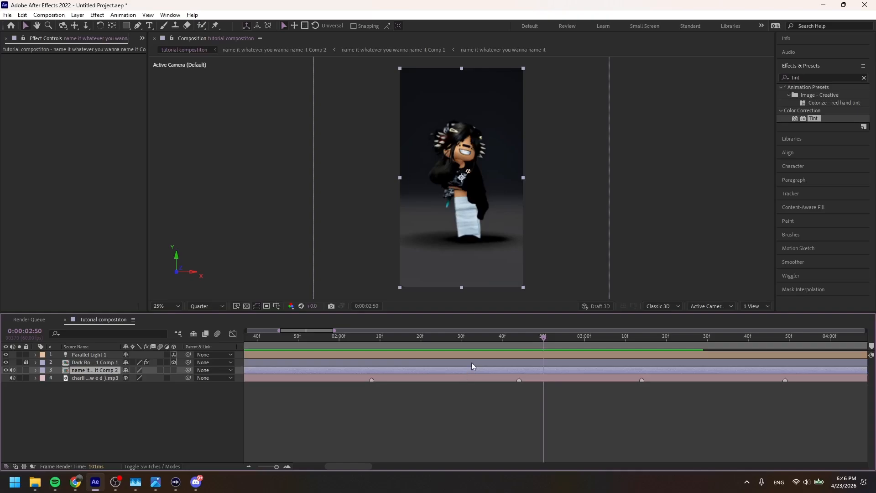
key("ctrl+d")
left_click_drag(542, 338, 519, 340)
key("ctrl+shift+d")
left_click(501, 377)
key("Delete")
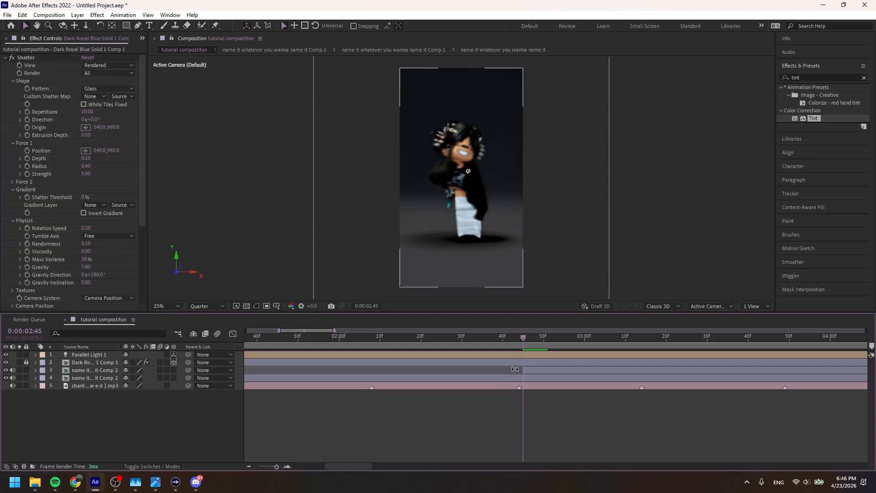
Start animating the trimmed copy's opacity with an 80% keyframe at 0:00:02:51
left_click(535, 371)
key("t")
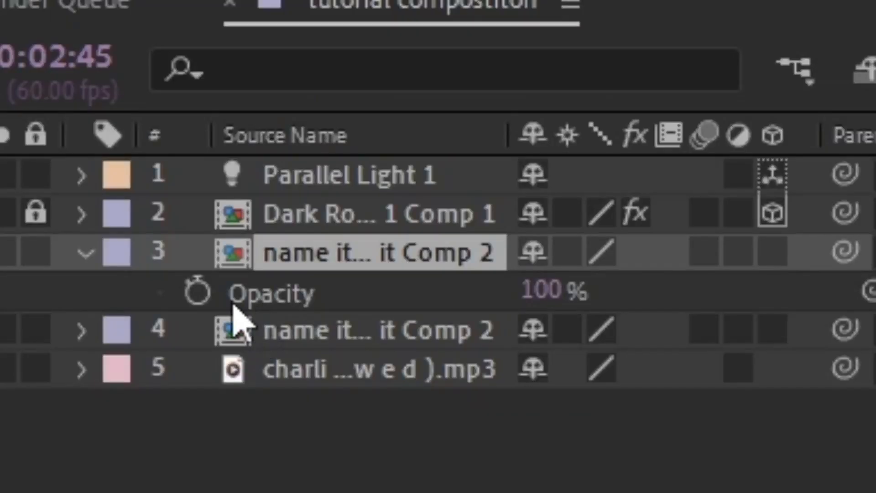
left_click(203, 291)
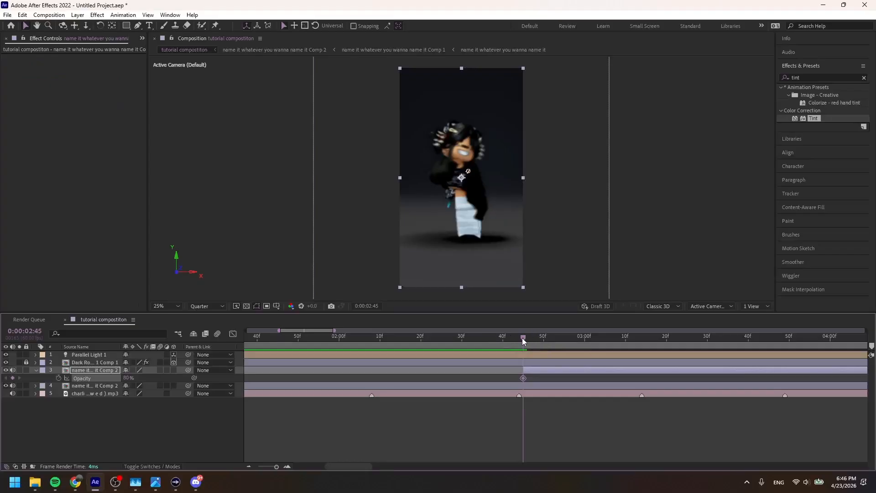
left_click_drag(523, 337, 527, 352)
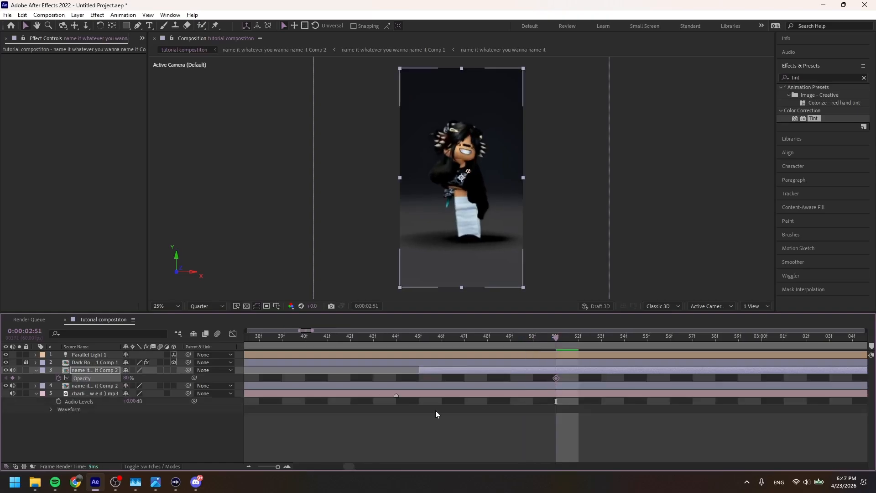
left_click(270, 466)
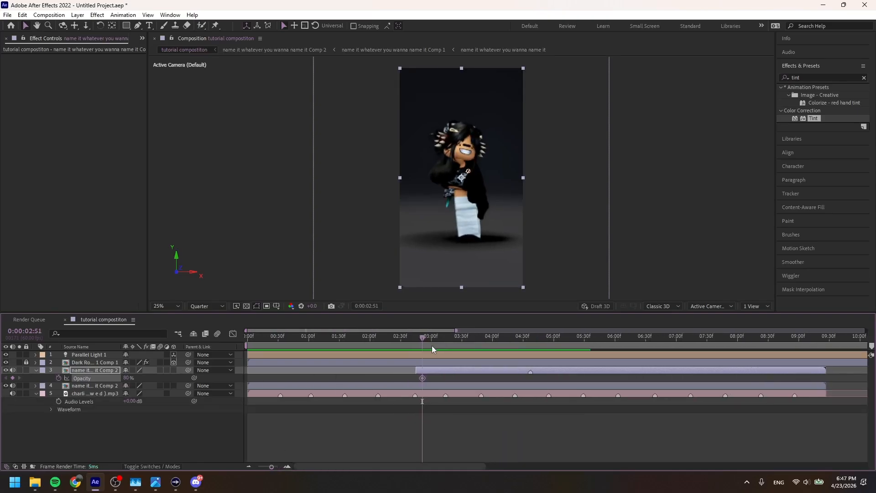
Fade out the trimmed copy with a 0% opacity keyframe at 0:00:04:37
mouse_move(420, 337)
left_mouse_down()
mouse_move(530, 337)
mouse_move(419, 351)
left_mouse_up()
left_click(130, 379)
type("75")
key("Return")
key("semicolon")
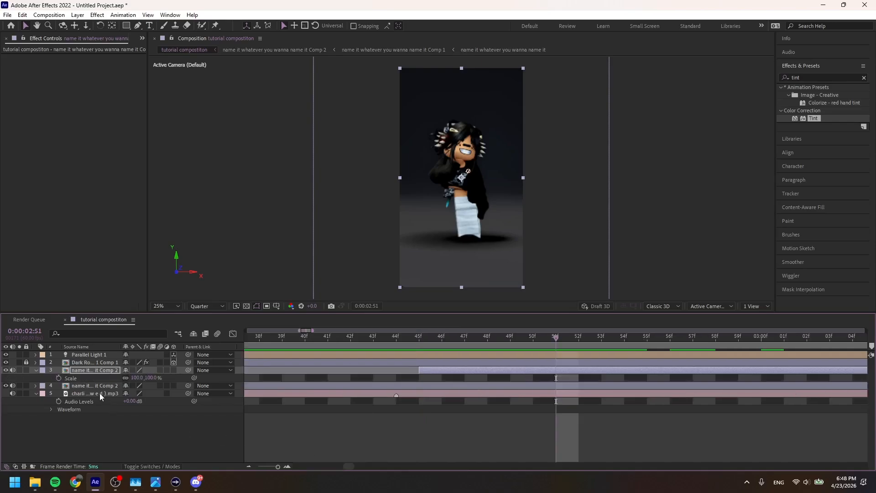
Animate the trimmed copy's scale from 100% at 0:00:02:51 to 300% at 0:00:04:37
key("s")
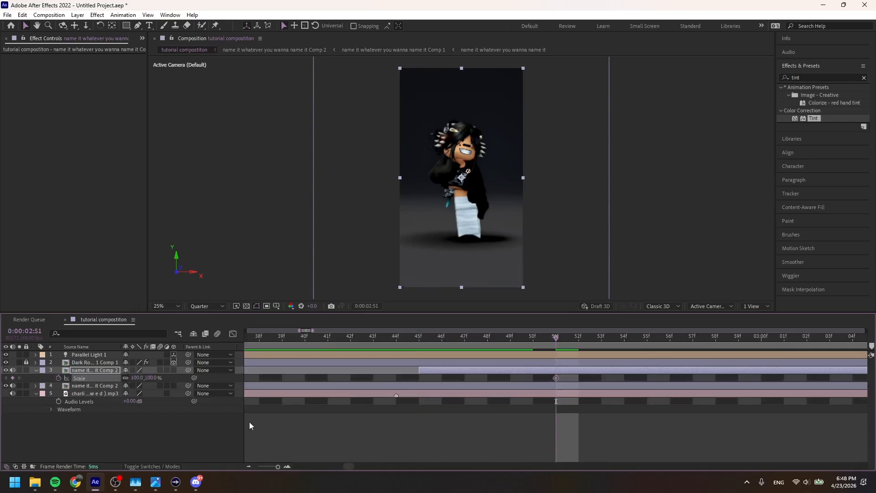
key("s")
key("u")
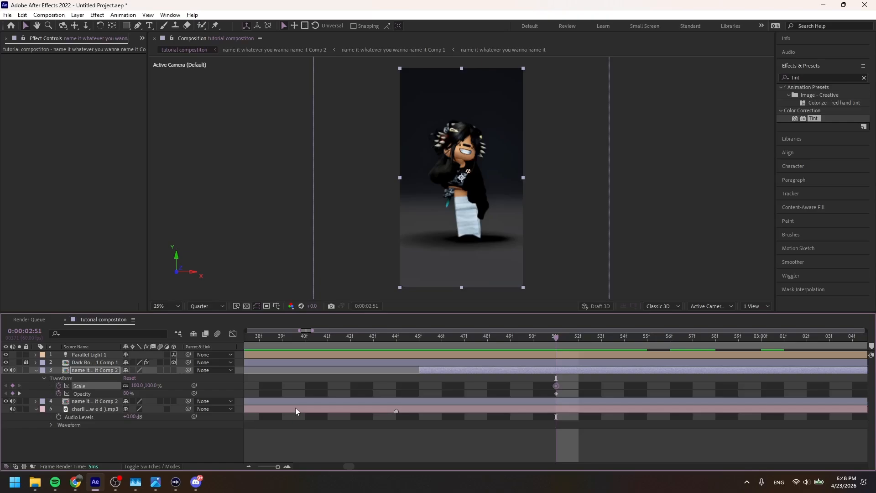
left_click(270, 467)
left_click_drag(398, 340, 498, 341)
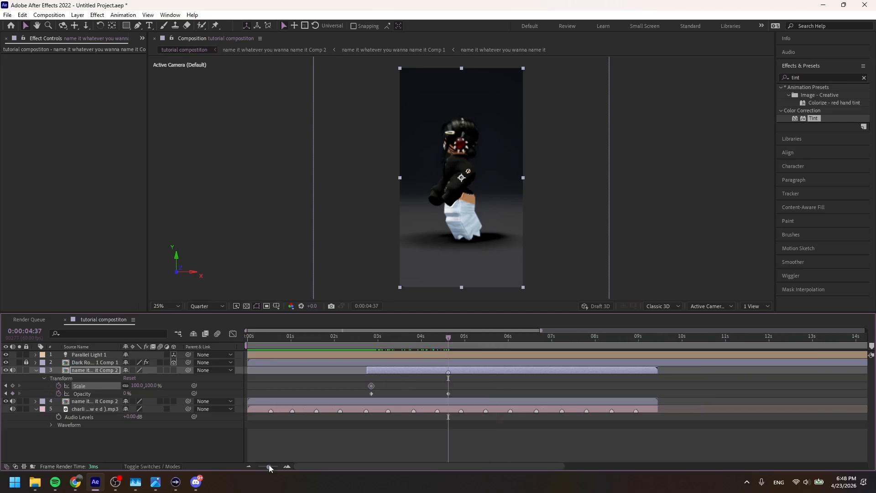
left_click_drag(269, 465, 271, 464)
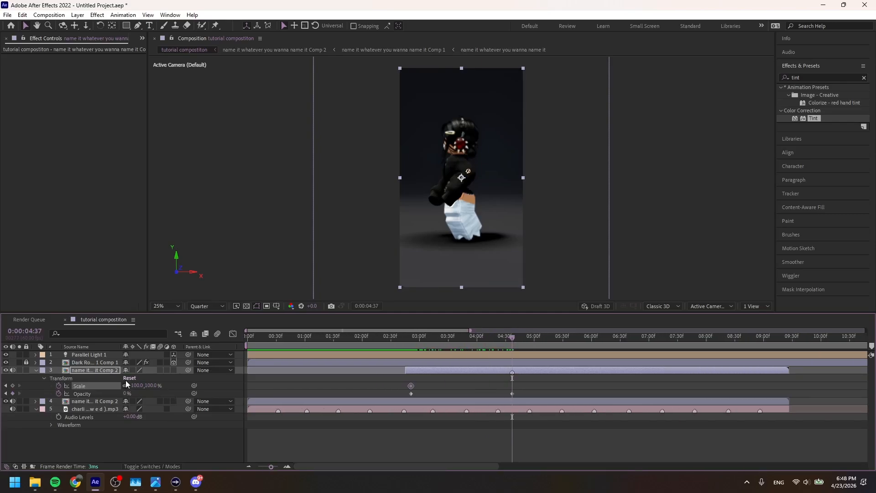
type("00")
key("Return")
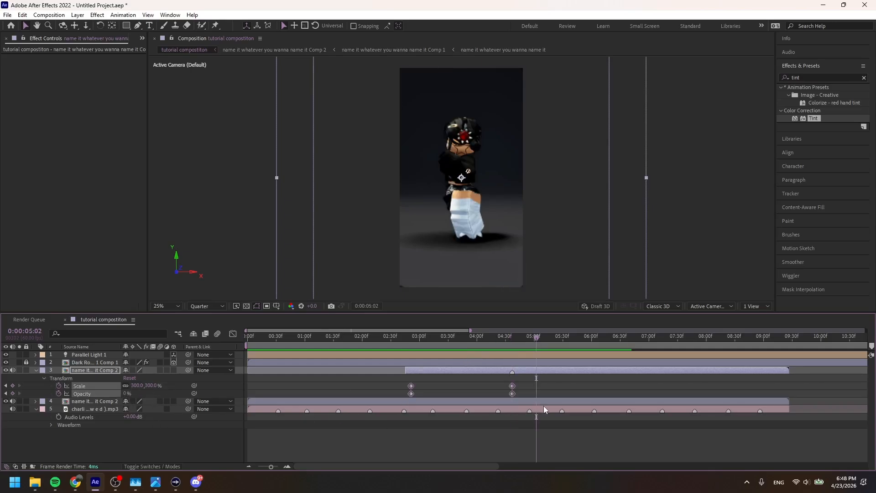
Apply Easy Ease to all scale and opacity keyframes of the trimmed copy
key("F9")
left_click_drag(535, 337, 372, 346)
key("k")
key("k")
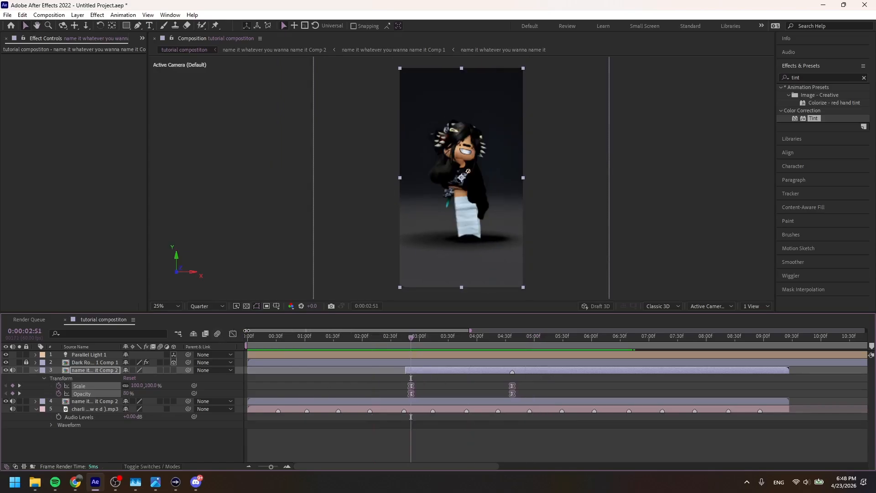
left_click(415, 385)
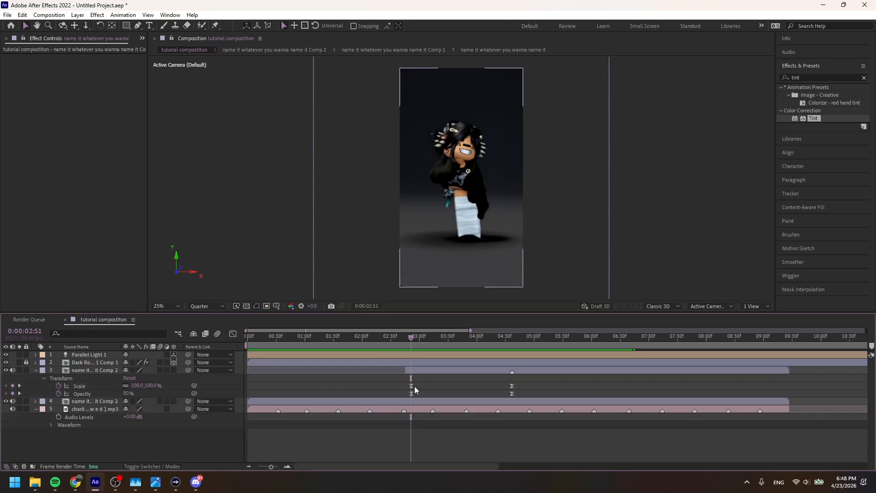
left_click_drag(401, 385, 578, 396)
left_click(579, 396)
Reshape the scale speed graph so the zoom starts abruptly and slows gradually toward its second keyframe
left_click(414, 385)
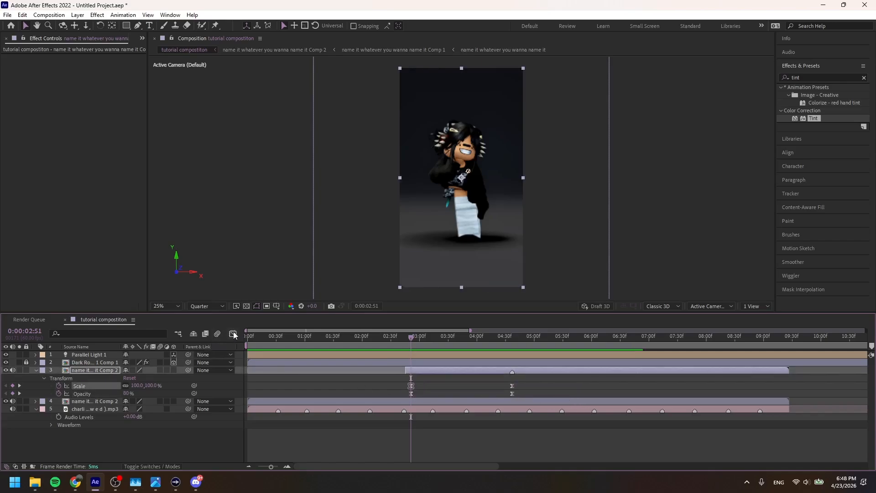
left_click(233, 333)
mouse_move(411, 337)
left_mouse_down()
mouse_move(452, 340)
mouse_move(412, 344)
left_mouse_up()
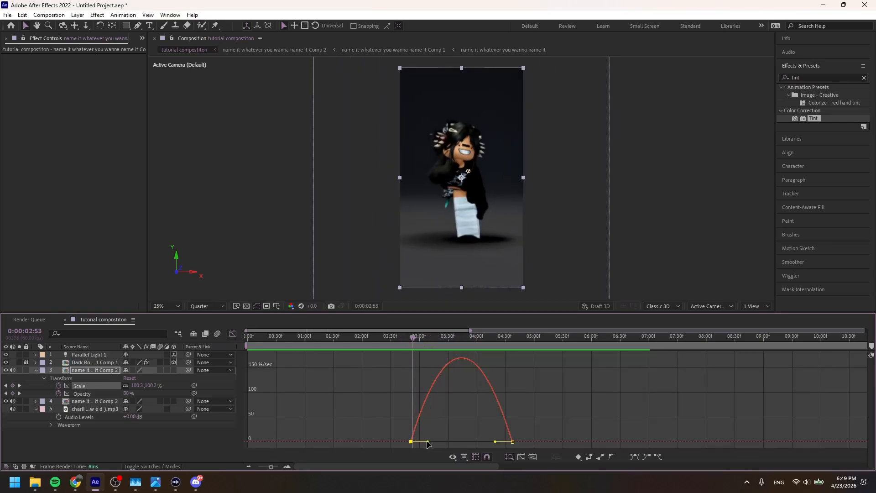
left_click_drag(428, 442, 412, 452)
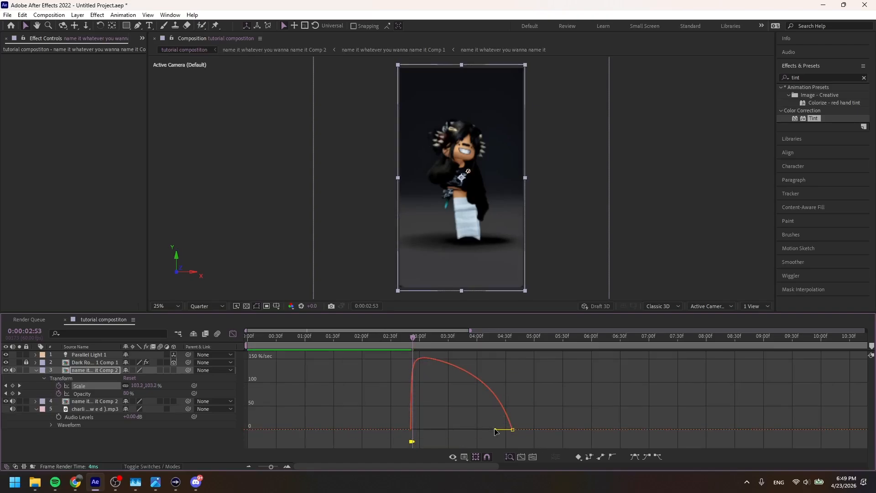
left_click_drag(496, 430, 480, 438)
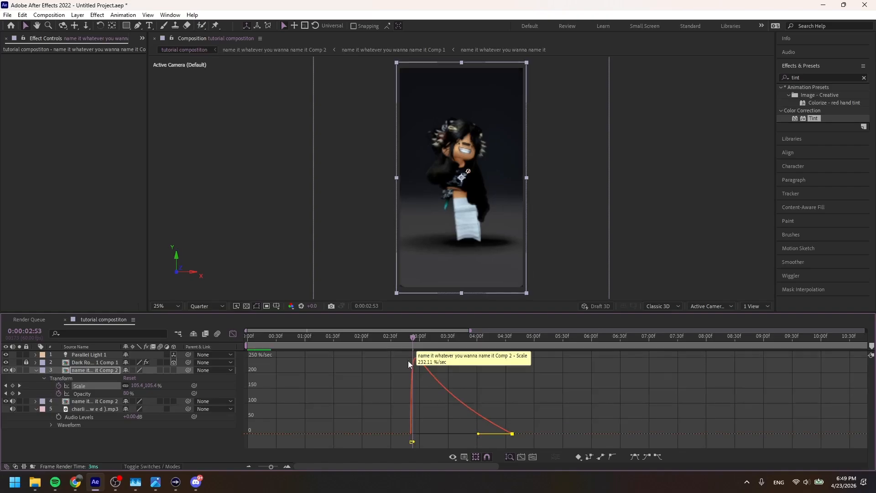
Reshape the opacity speed graph so the fade starts fast and eases out, and close the Graph Editor
left_click(232, 335)
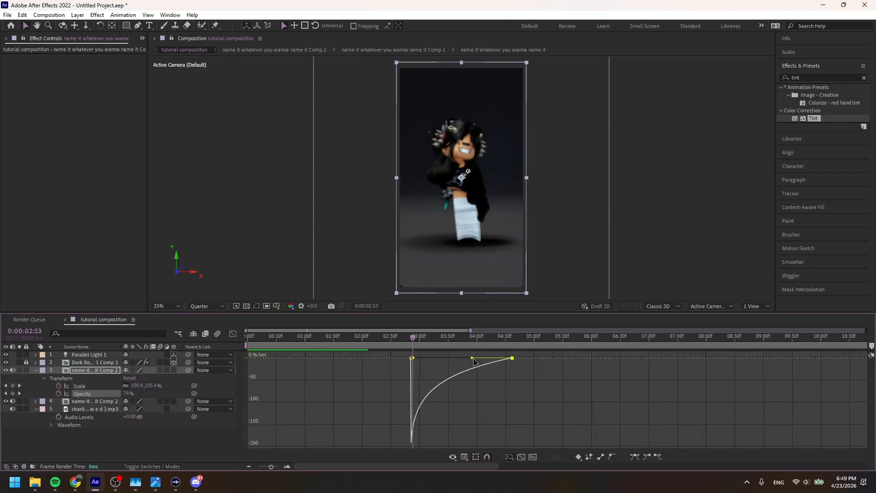
left_click_drag(472, 358, 477, 359)
left_click_drag(420, 361, 479, 359)
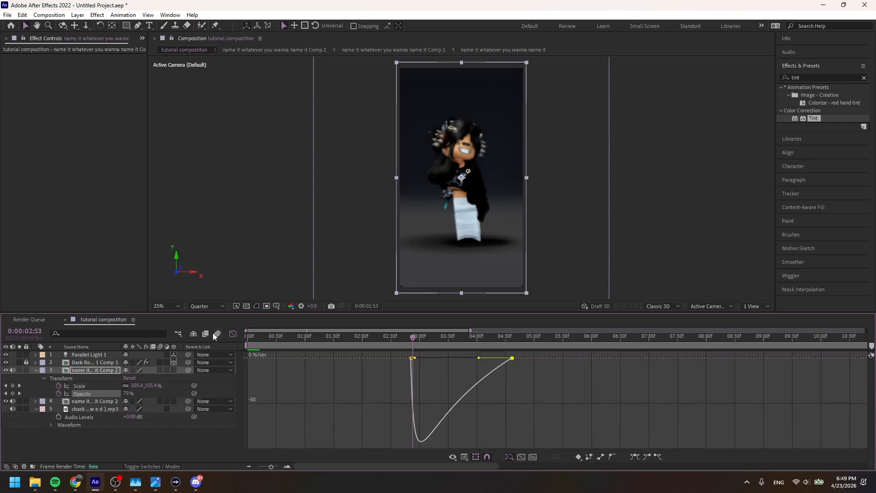
left_click(232, 334)
Play back the zooming fade from before its start and deselect the layers
left_click_drag(420, 338, 327, 340)
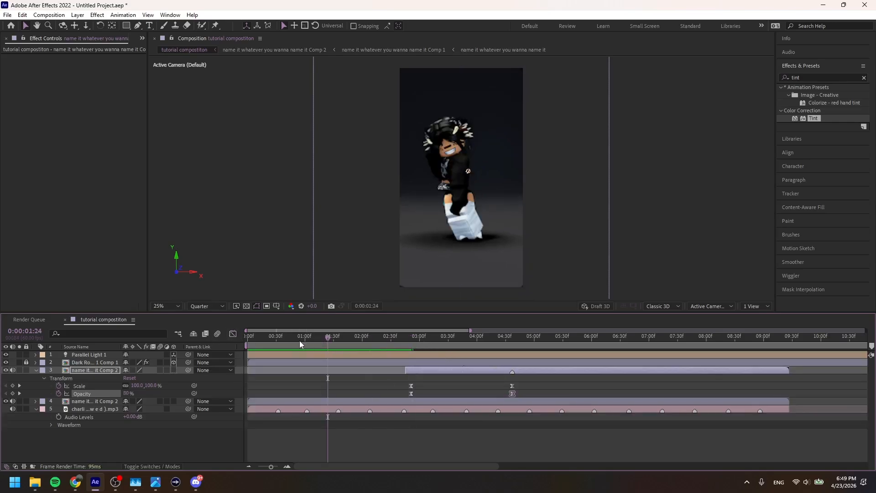
key("space")
key("space")
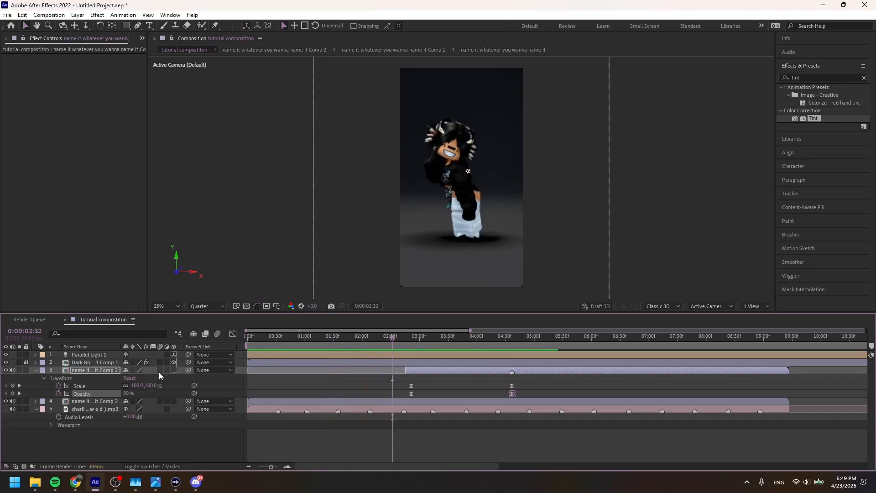
key("F2")
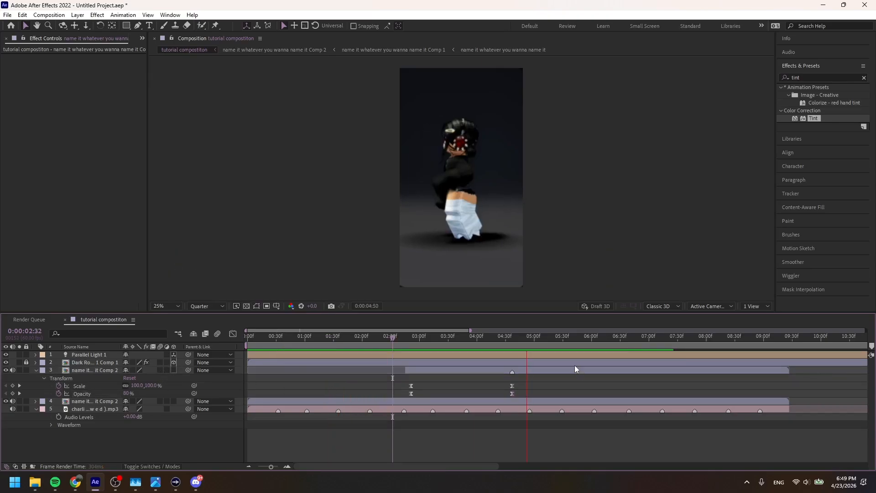
Try splitting the zooming copy at 0:00:04:48 and deleting the part after the split
left_click_drag(450, 339, 523, 373)
left_click(523, 373)
key("ctrl+shift+d")
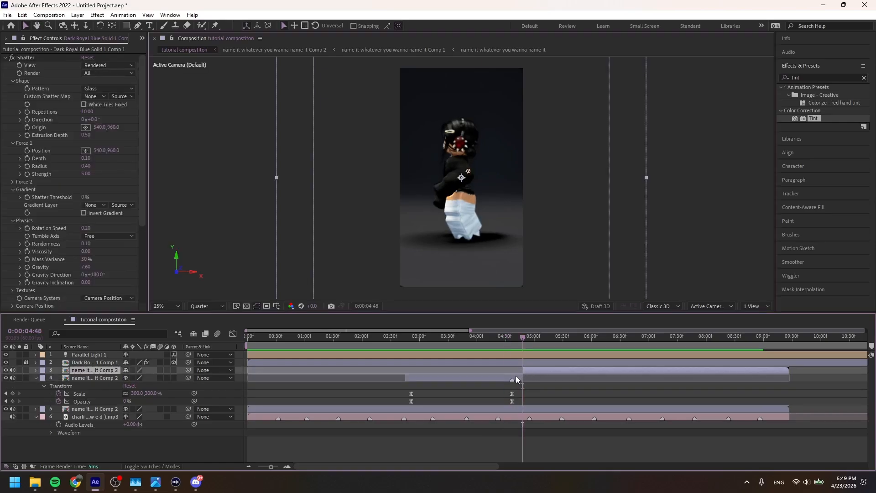
key("Delete")
Try reusing the zoom by duplicating the shortened copy and sliding the duplicate to just after 0:00:05:00
left_click(488, 370)
key("ctrl+d")
left_click_drag(485, 371, 618, 372)
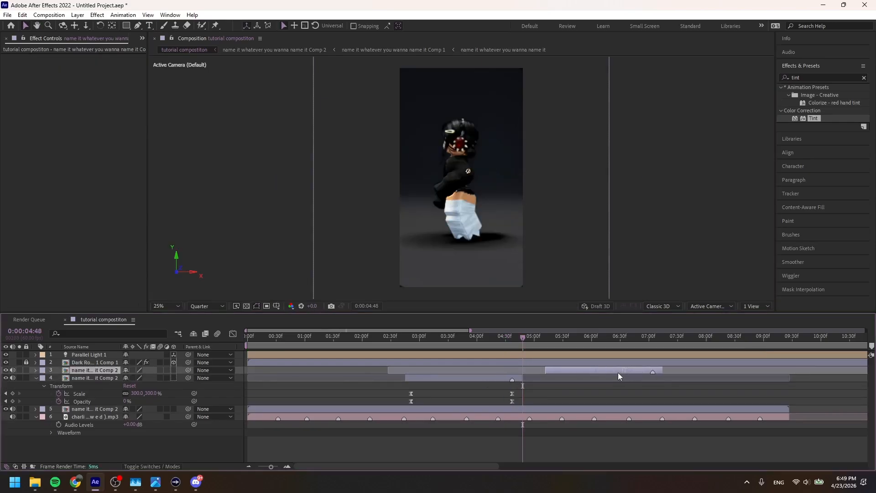
key("u")
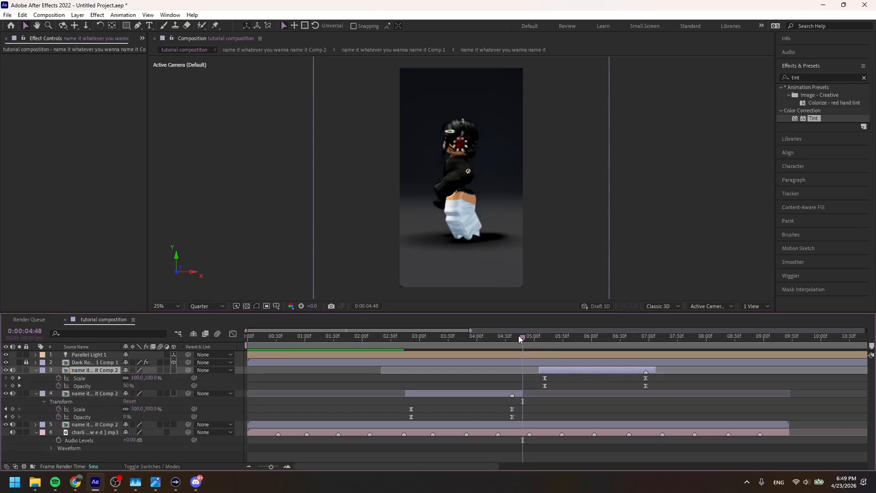
left_click_drag(518, 335, 598, 335)
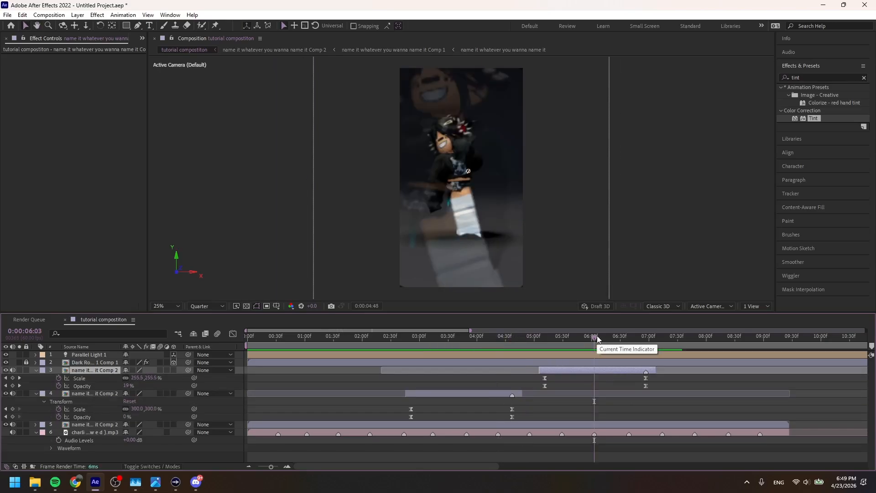
key("Delete")
Split the zooming copy at 0:00:07:22 and keyframe the second part's opacity at 80% there
left_click(451, 344)
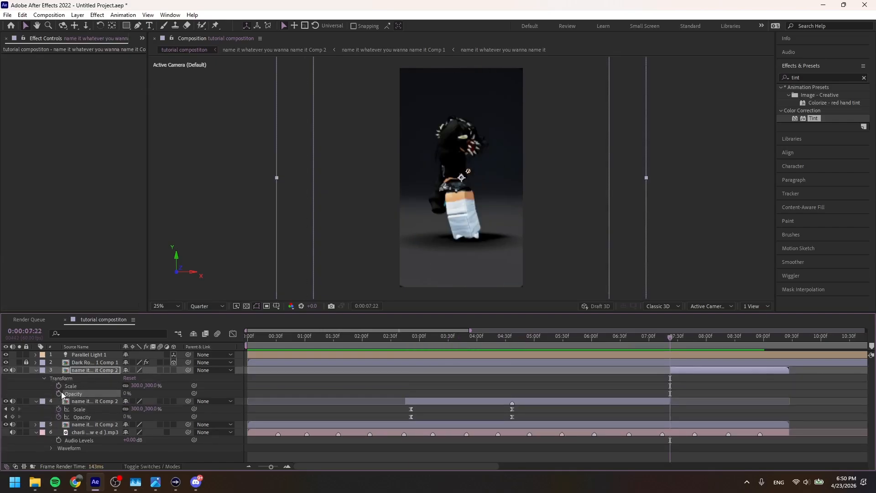
left_click(61, 392)
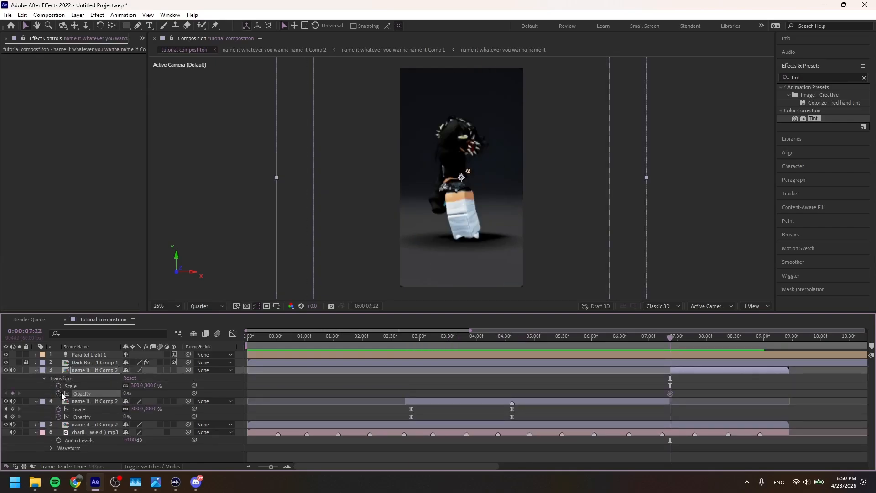
left_click(124, 393)
key("Return")
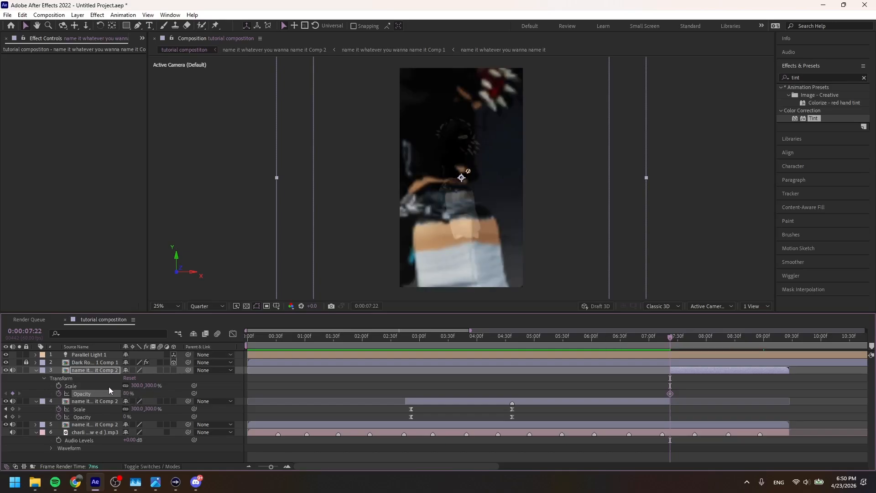
Animate the second part's scale from 100% at 0:00:07:22 to 300% at 0:00:09:01
left_click(58, 385)
left_click(139, 386)
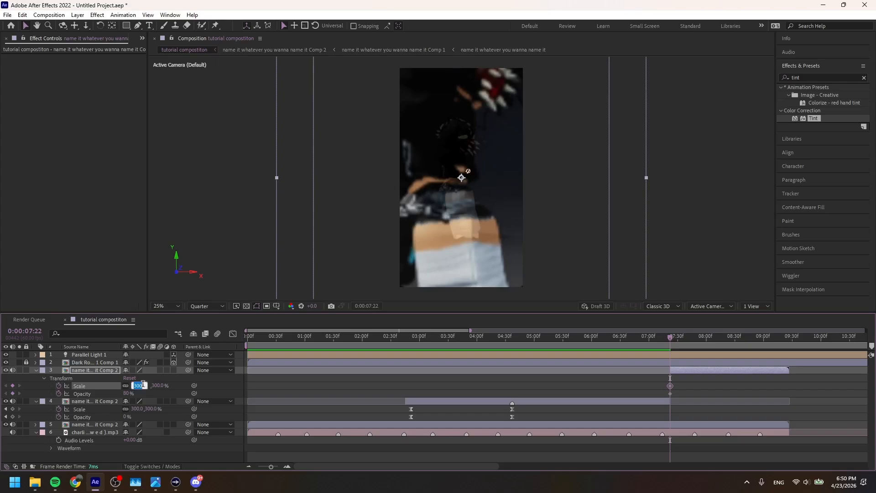
type("300")
key("Return")
Set the second part's opacity to 0% at 0:00:09:01, ease its scale and opacity keyframes, and preview the zoom
left_click(128, 393)
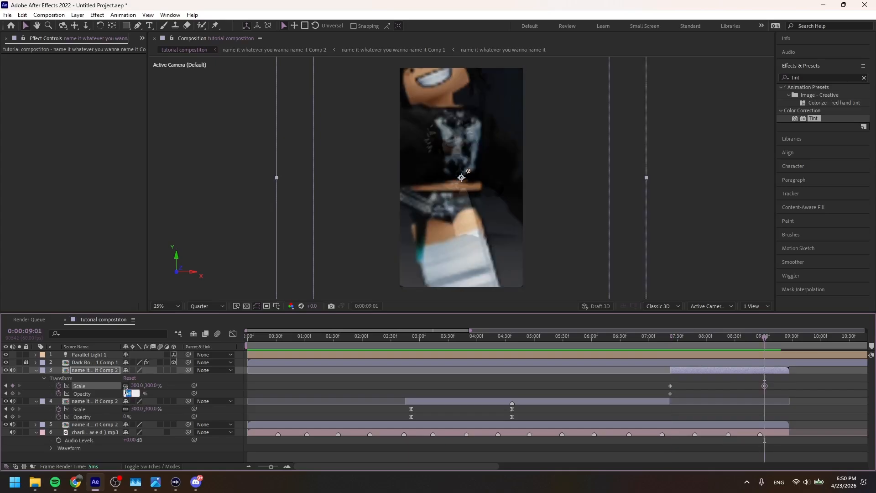
type("0")
key("Return")
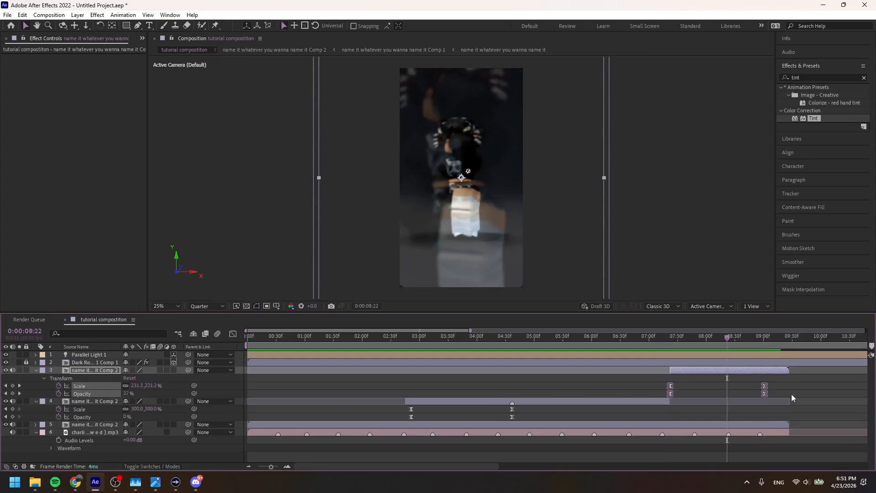
key("space")
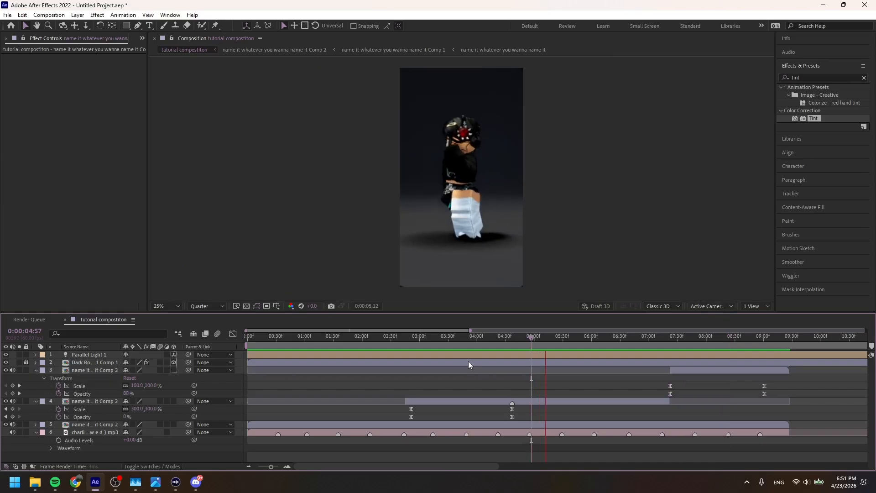
Replay the edit from the beginning to review the Shatter opening and the footage beneath it
key("space")
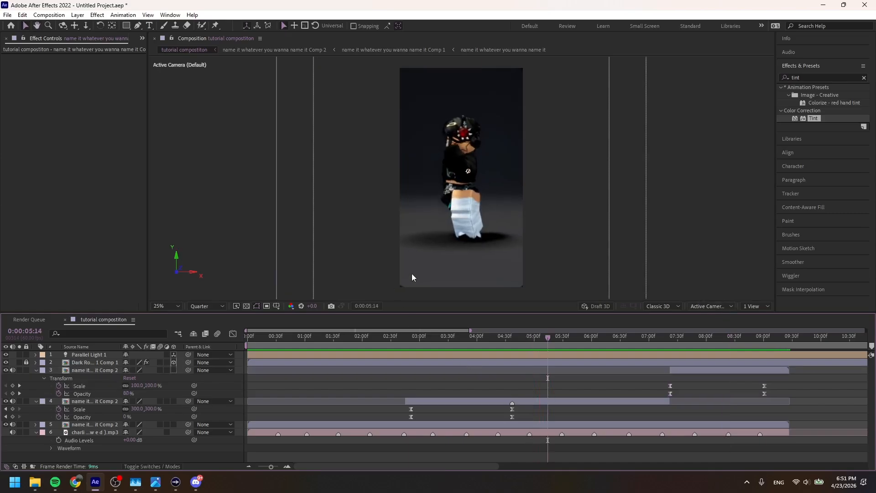
key("Home")
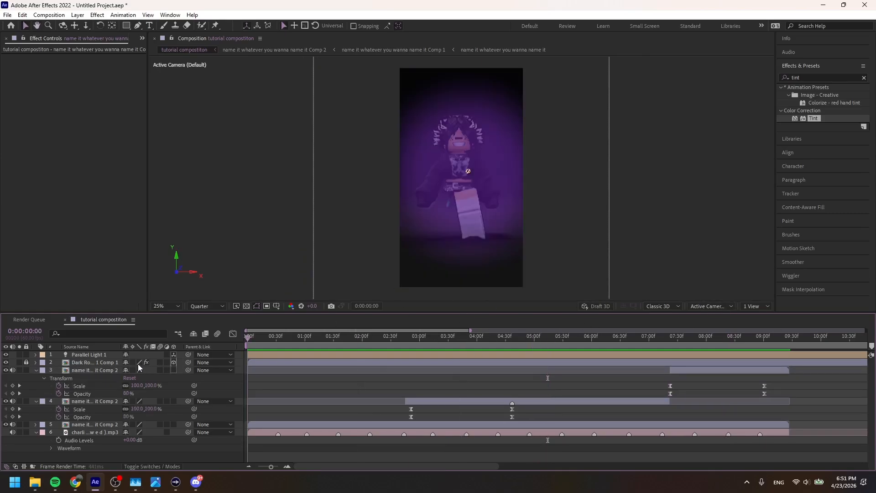
key("space")
key("space")
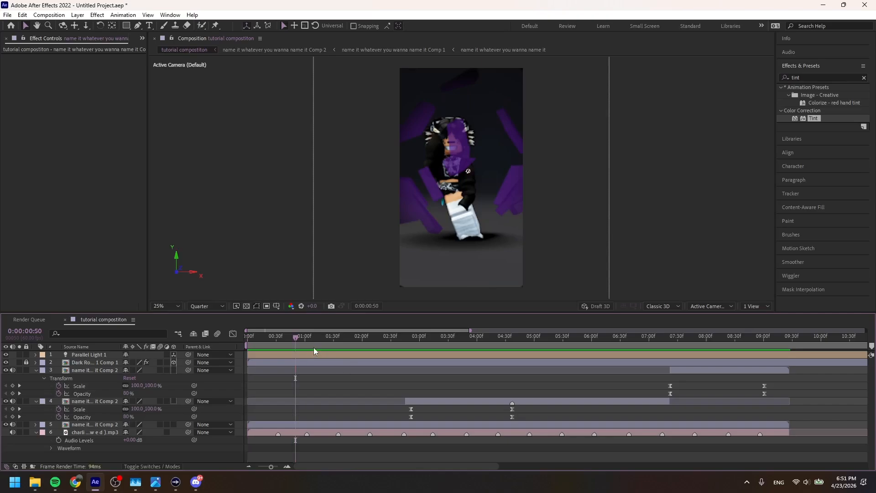
left_click_drag(299, 338, 155, 328)
key("space")
key("space")
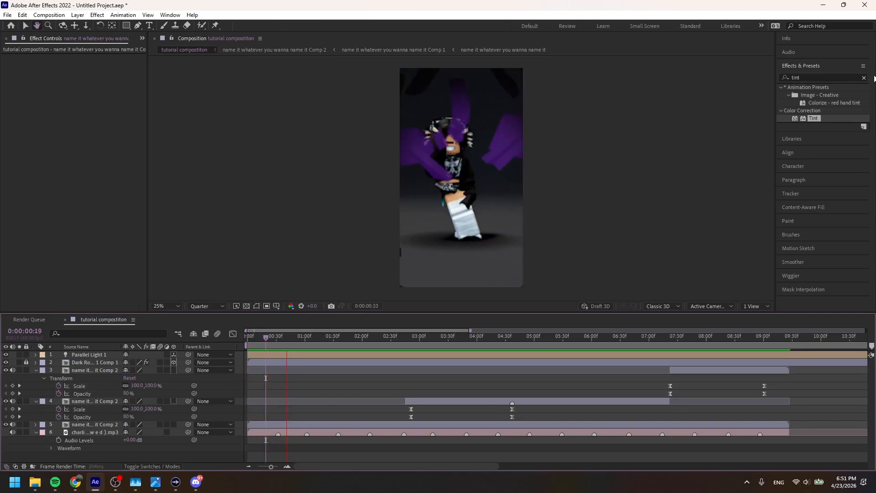
Search the effects and presets for gradient effects, then clear the search
left_click(837, 79)
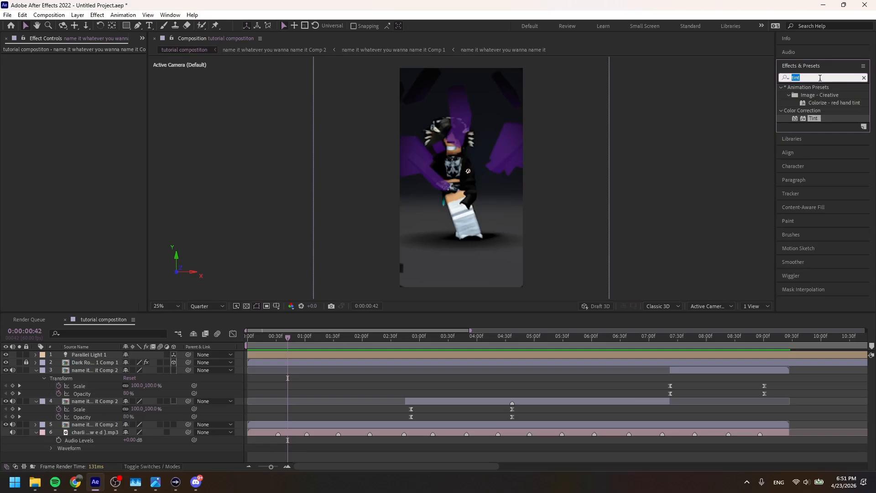
key("BackSpace")
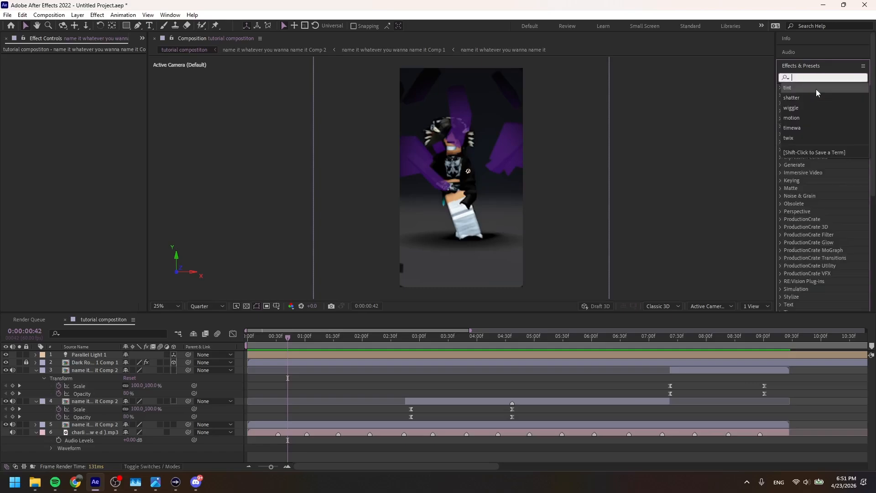
type("gradi")
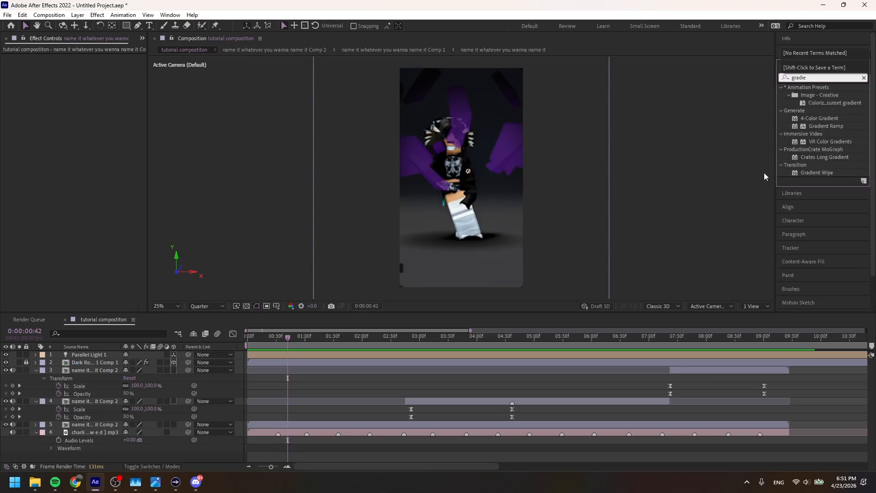
type("e")
key("BackSpace")
key("BackSpace")
key("BackSpace")
key("BackSpace")
key("BackSpace")
key("BackSpace")
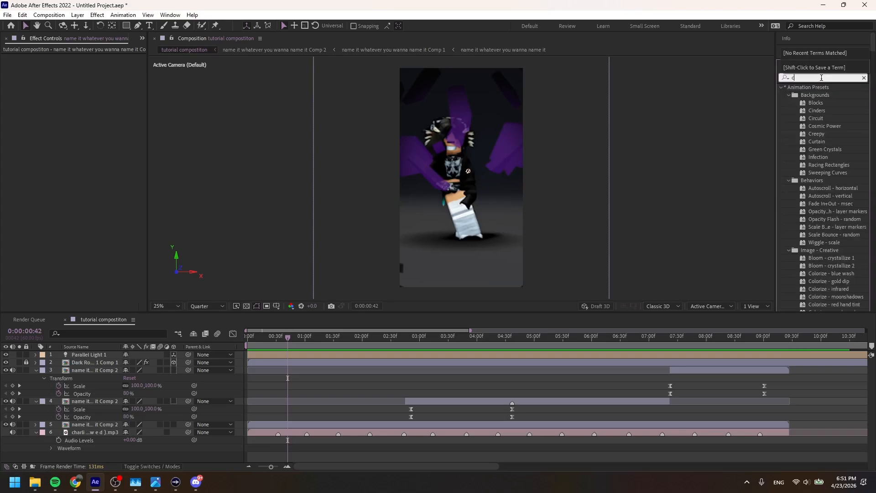
Find the color presets, try Colorize - sky blue on the lowest dance clip, and remove it after a preview
type("color")
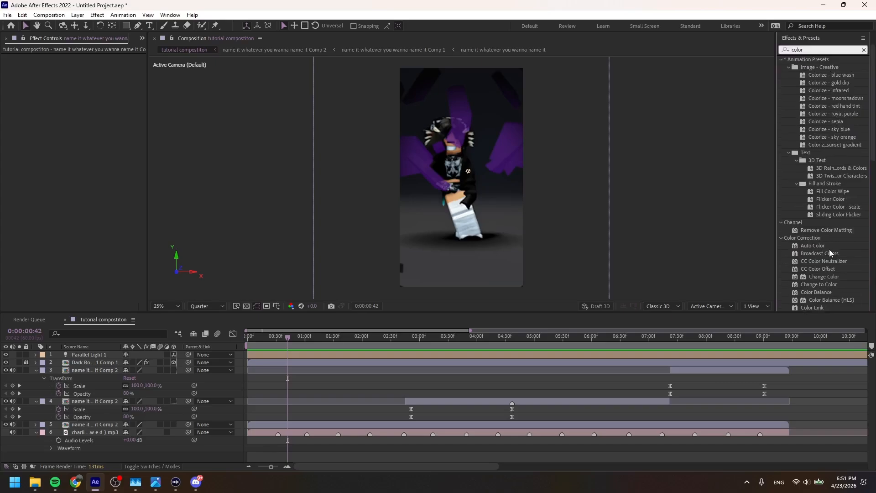
left_click_drag(818, 157, 392, 423)
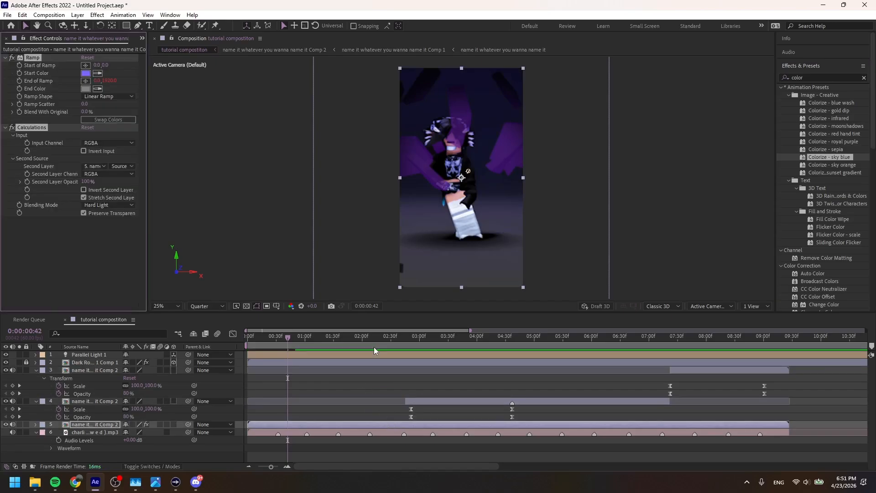
key("space")
key("space")
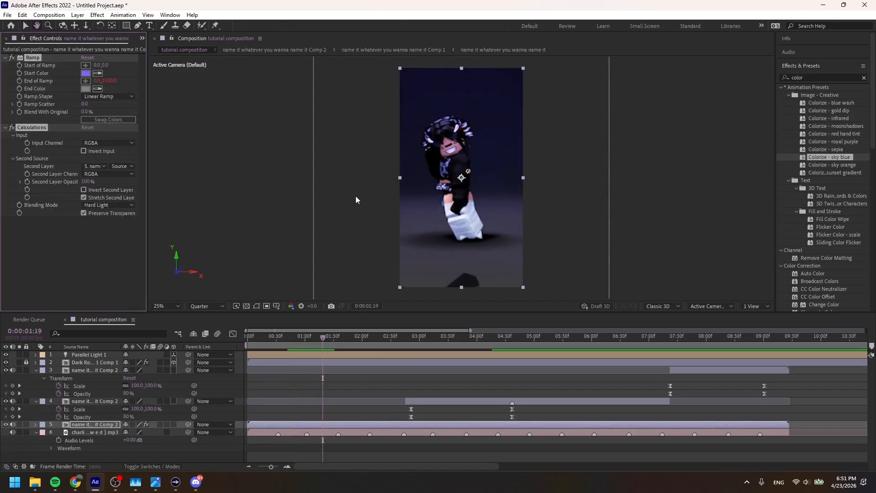
key("Delete")
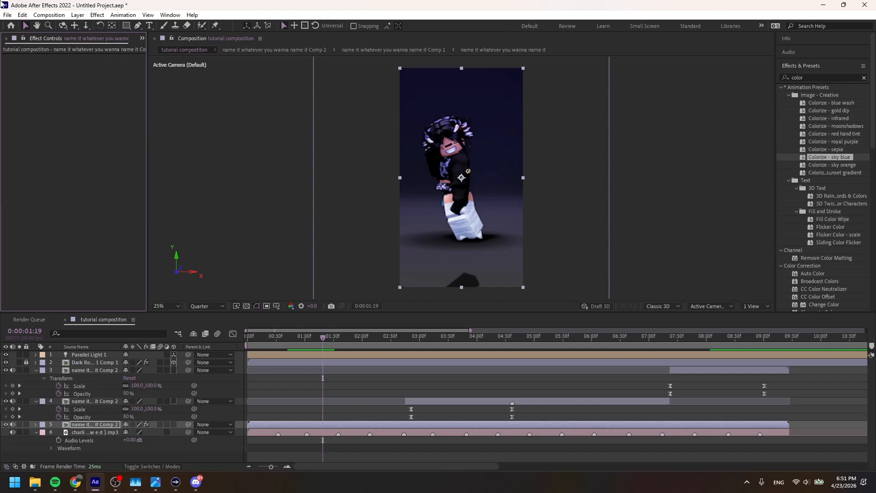
Try the Colorize - royal purple preset on the lowest dance clip with its Solid Composite opacity lowered to about 23%
left_click_drag(837, 141, 376, 421)
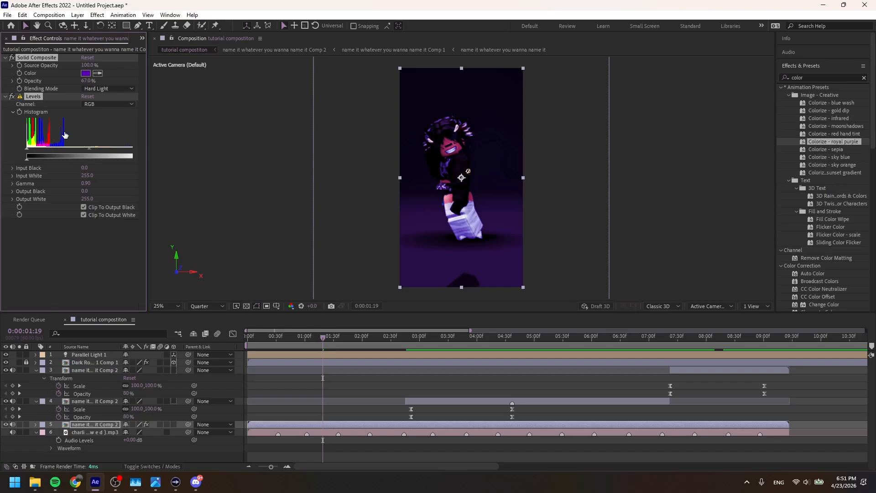
left_click_drag(88, 81, 40, 81)
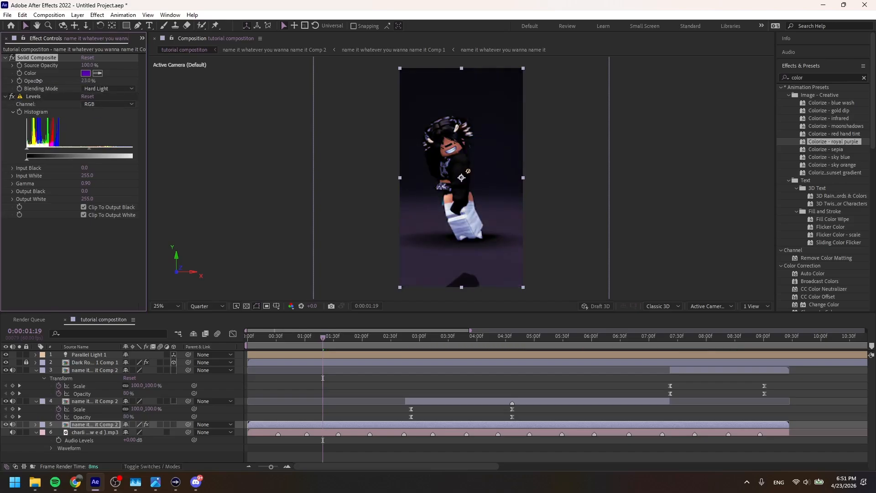
key("space")
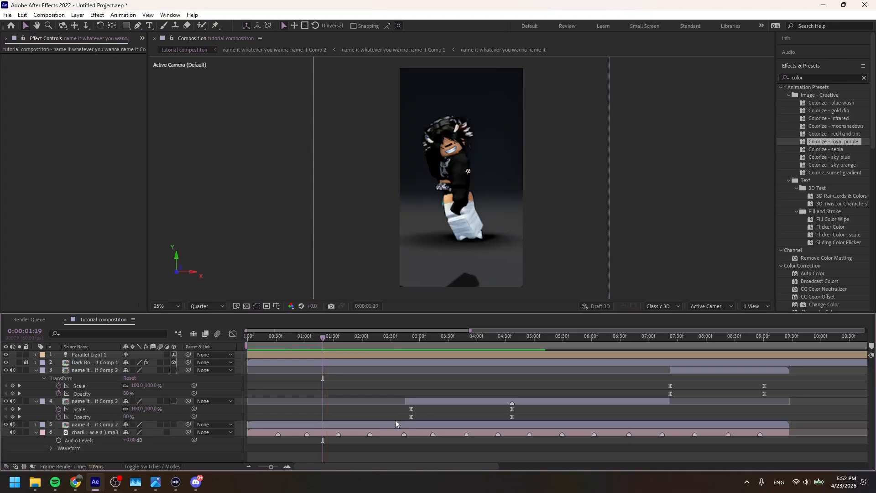
Pre-compose the three dance clip layers into one composition with the default name
left_click(395, 421)
left_click(460, 402)
left_click(725, 372, "shift")
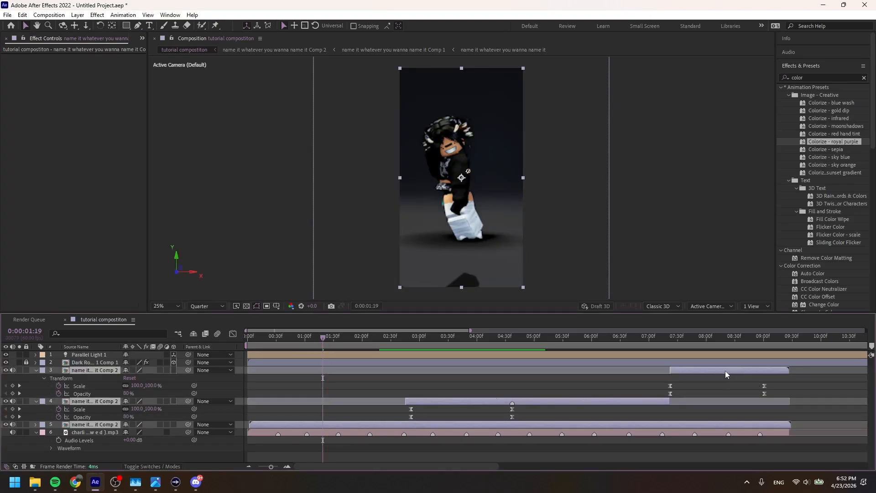
right_click(724, 370)
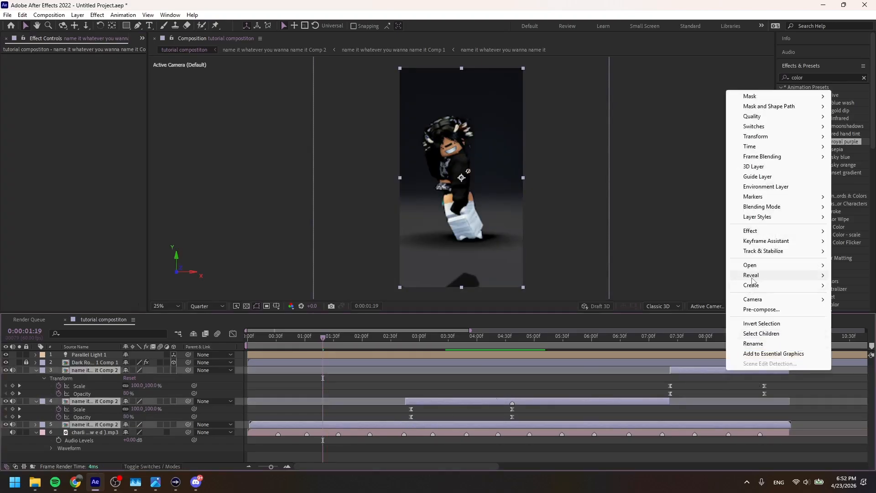
left_click(760, 310)
left_click(445, 297)
key("space")
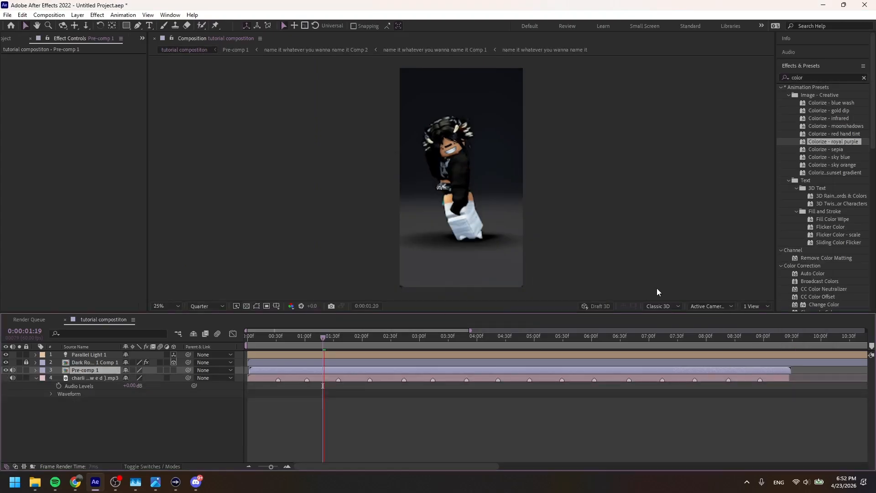
Apply the Colorize - royal purple preset to Pre-comp 1 and set its Solid Composite opacity to 16%
left_click_drag(832, 142, 383, 369)
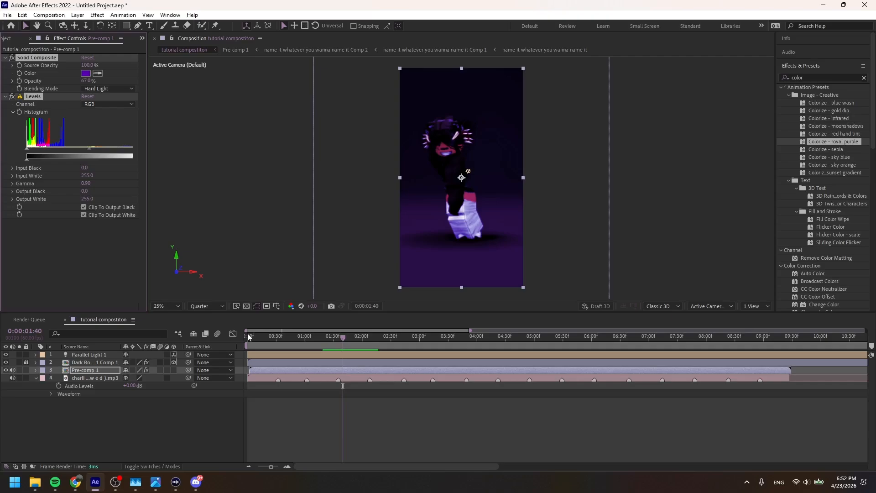
left_click(86, 81)
key("BackSpace")
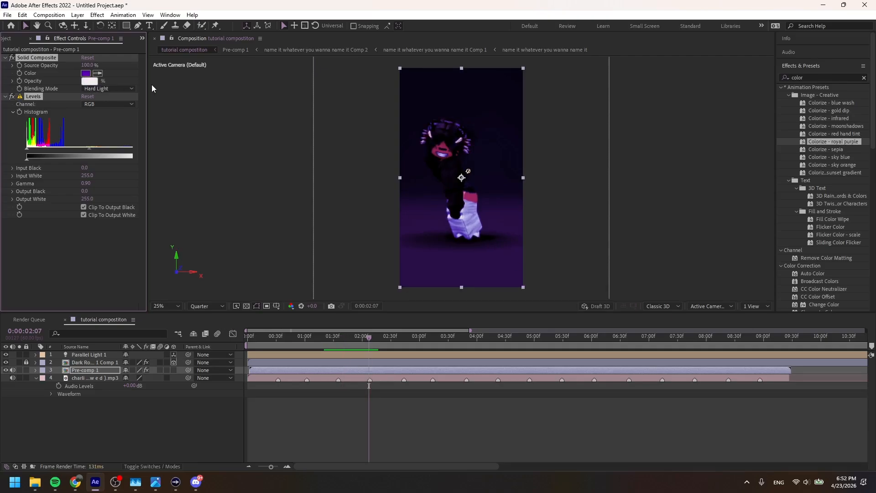
type("16")
key("Return")
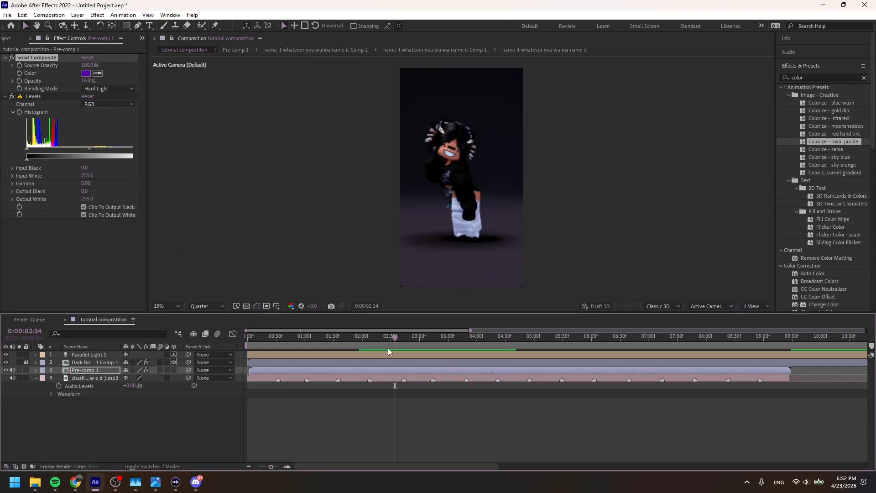
Add a second parallel light above the pre-comp with the offered light settings
right_click(449, 301)
mouse_move(486, 309)
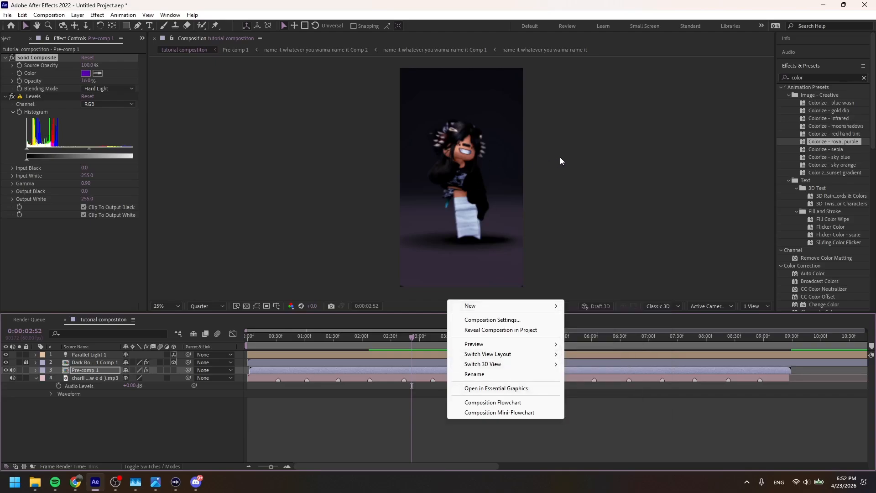
mouse_move(525, 306)
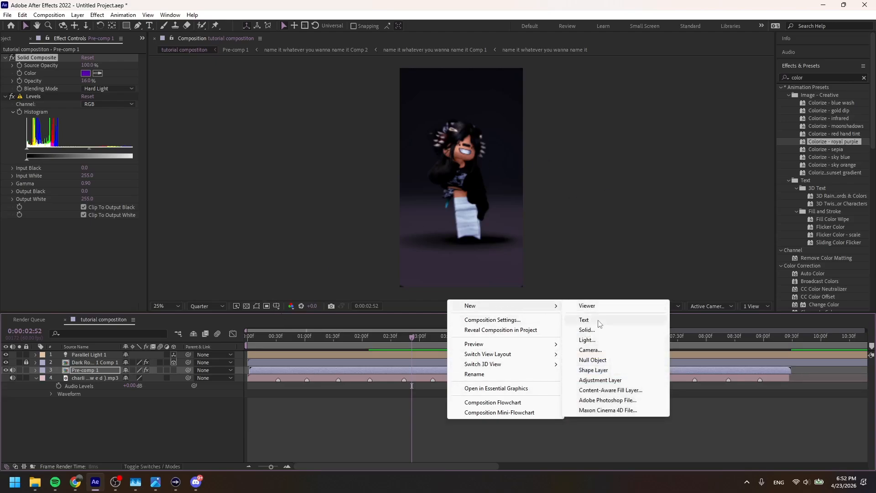
left_click(604, 342)
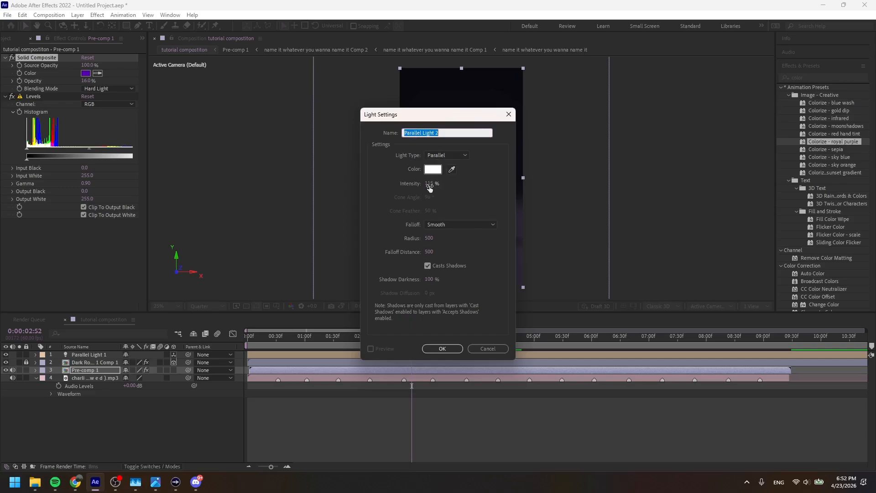
left_click(442, 348)
Make the pre-comp a 3D layer and set the preview resolution to Full
left_click(174, 376)
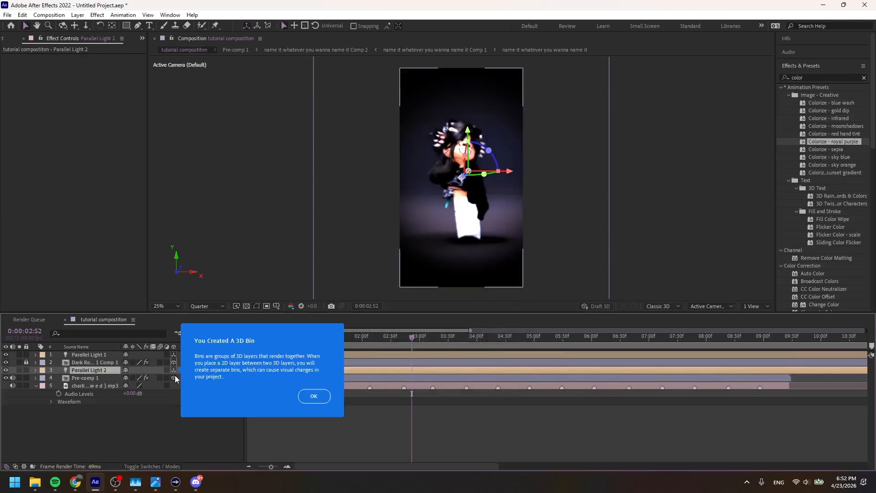
left_click(319, 399)
key("space")
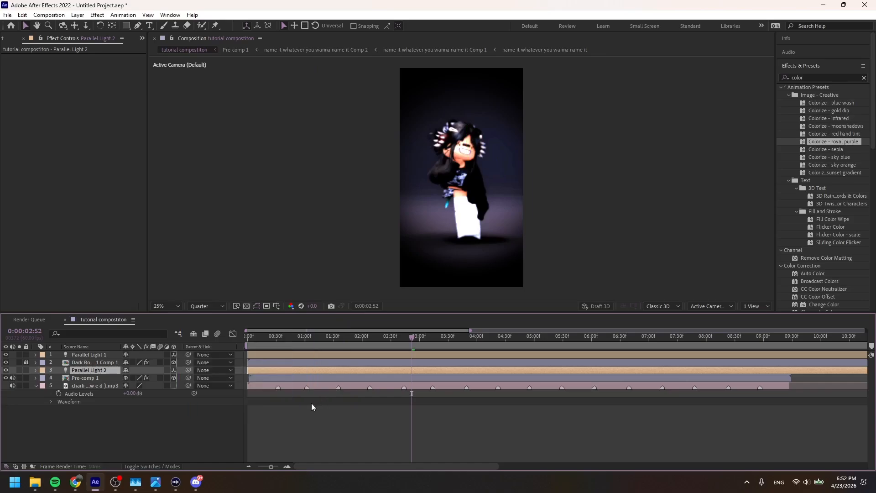
left_click(215, 306)
left_click(213, 328)
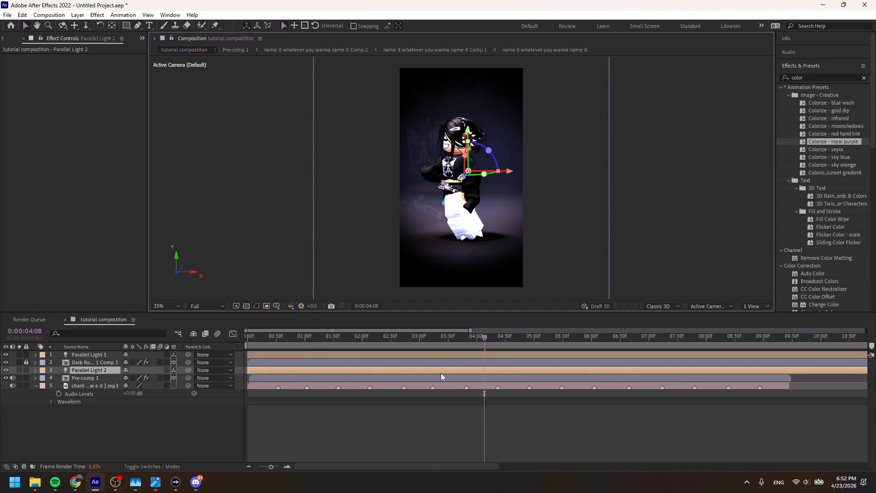
Delete Parallel Light 2 and shift Parallel Light 1 slightly downward over the dancer
left_click(82, 355)
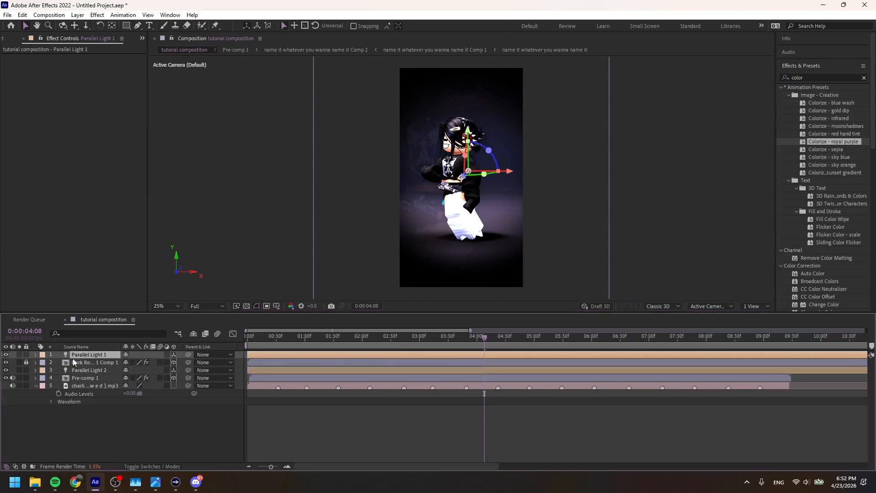
left_click(93, 370)
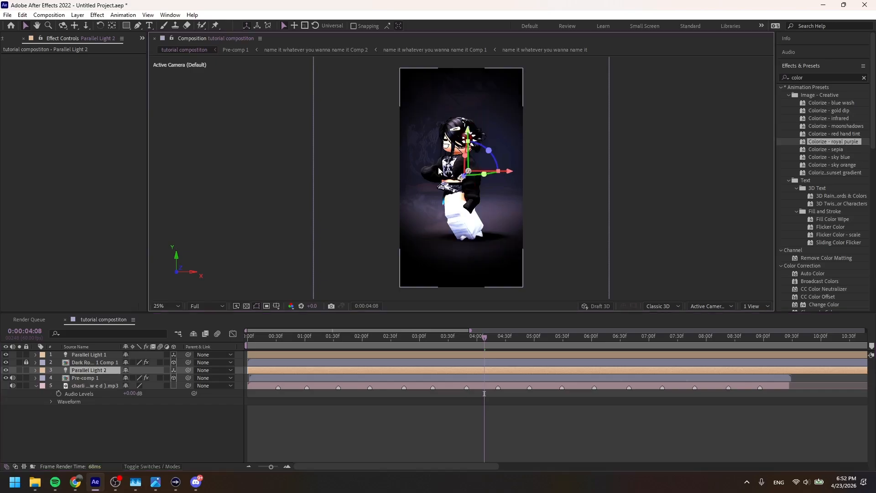
key("Delete")
left_click(481, 355)
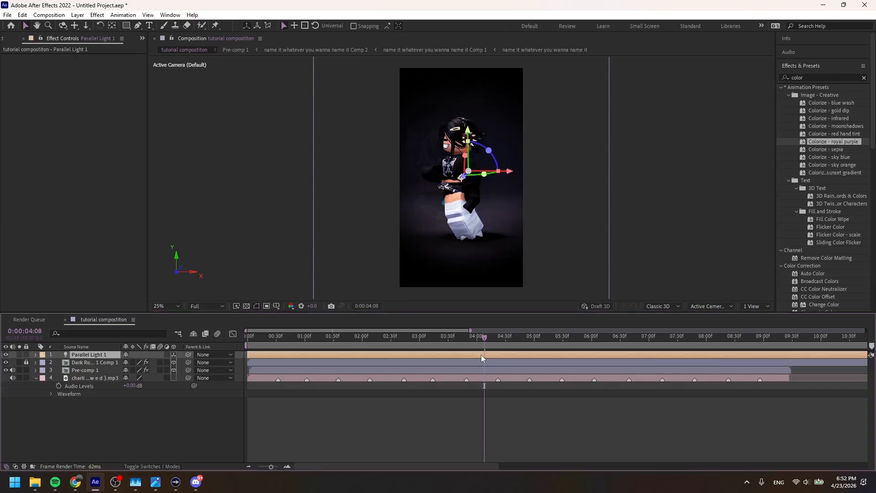
mouse_move(468, 127)
left_mouse_down()
mouse_move(465, 94)
mouse_move(470, 142)
left_mouse_up()
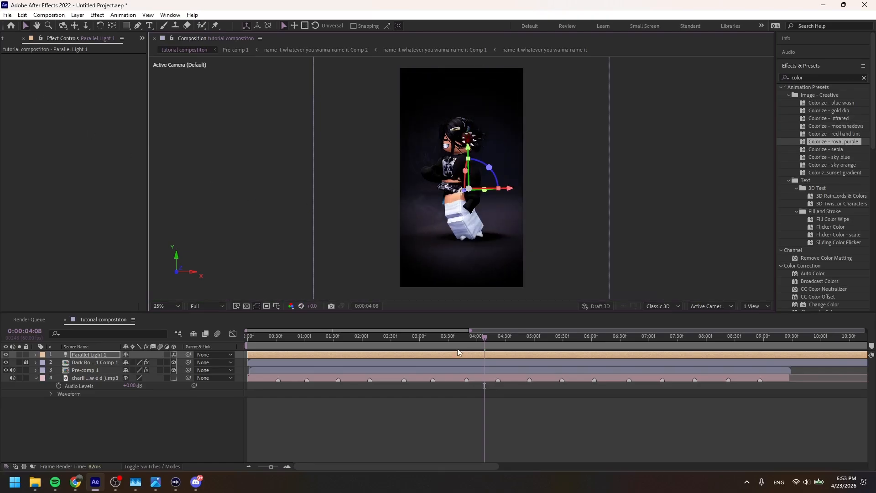
Raise Parallel Light 1's intensity to 215% and its radius to about 853
left_click(36, 355)
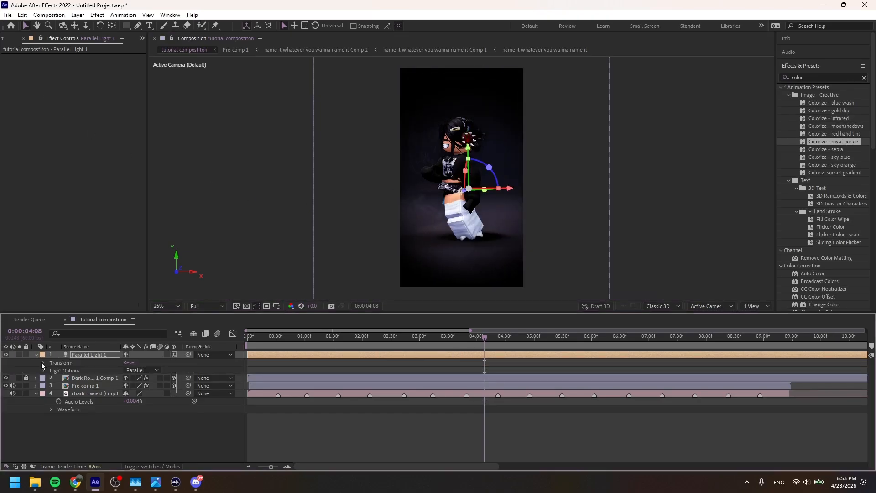
left_click(44, 363)
left_click(43, 386)
left_click_drag(128, 393, 172, 396)
left_click_drag(129, 416, 294, 426)
left_click(151, 433)
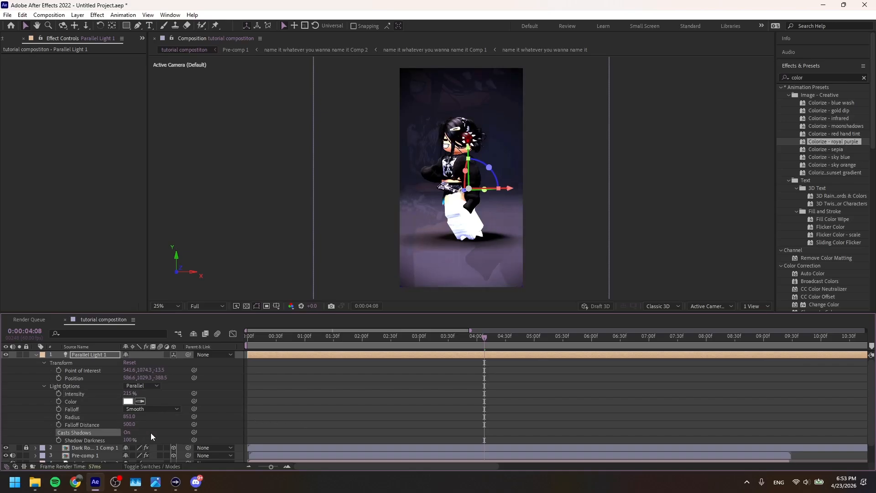
left_click(36, 355)
Set the preview resolution to Quarter, go to 0:00:03:40 to check the lit zoom, and select the pre-comp
left_click(213, 305)
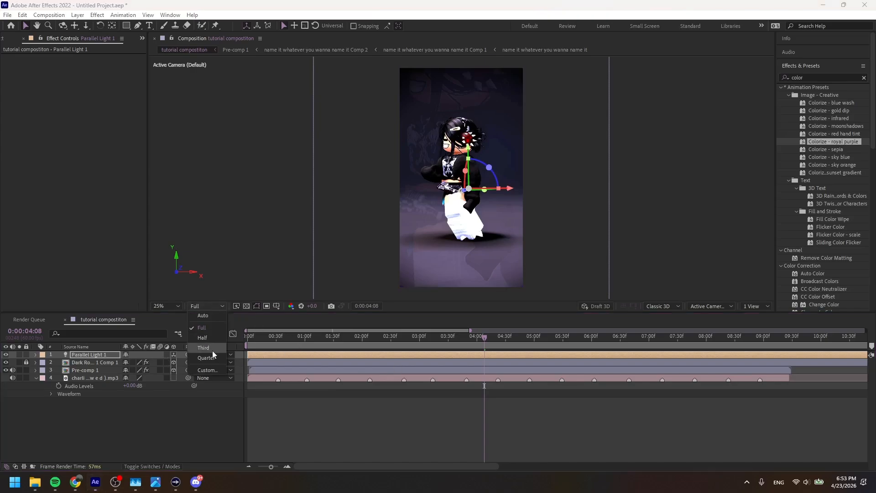
left_click(207, 357)
left_click_drag(483, 338, 457, 343)
left_click(431, 371)
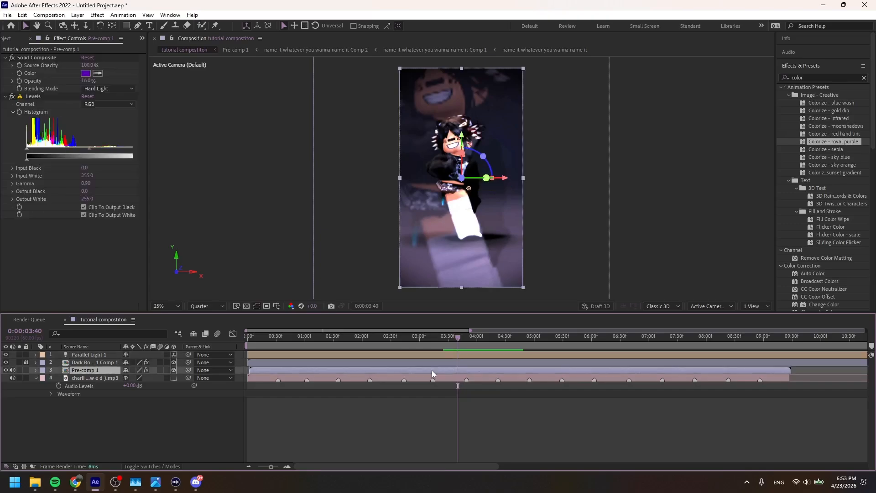
Duplicate Pre-comp 1 and, with the playhead at 0:00:01:02, flip the upper copy vertically
key("ctrl+d")
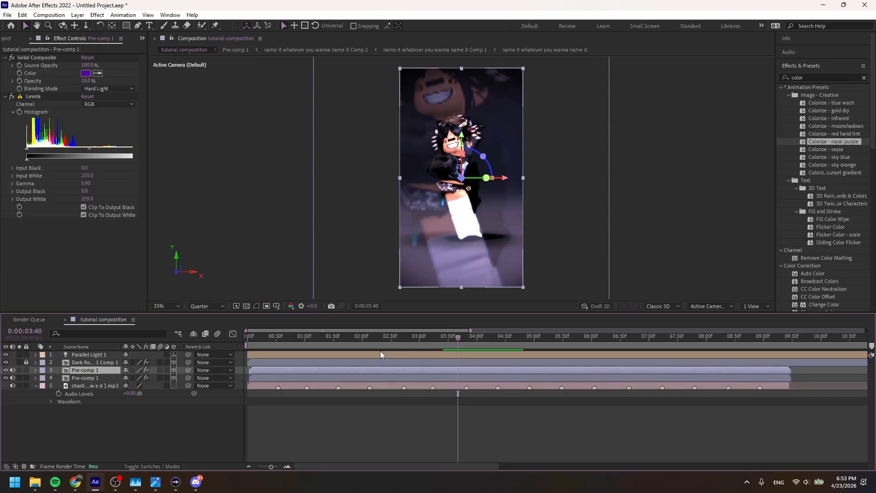
left_click_drag(458, 342, 250, 360)
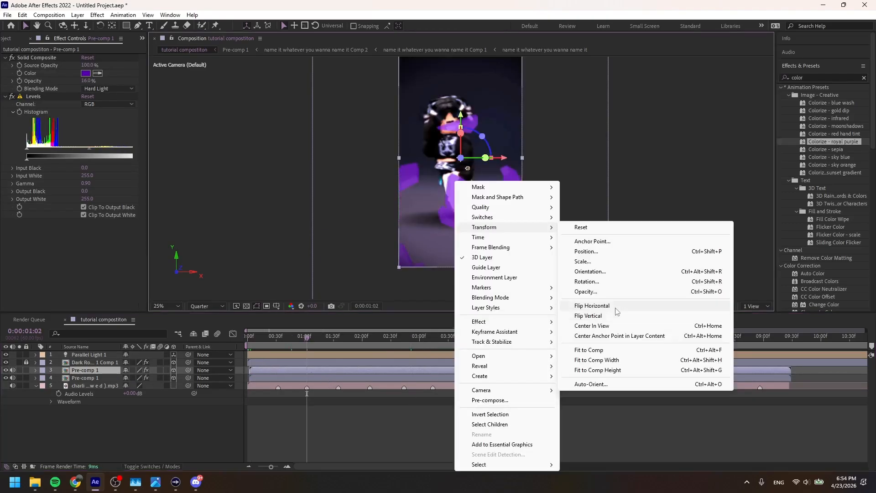
left_click(607, 315)
Set the flipped copy's opacity to 27%, move it down to mirror the dancer below the feet, and preview the reflection
key("t")
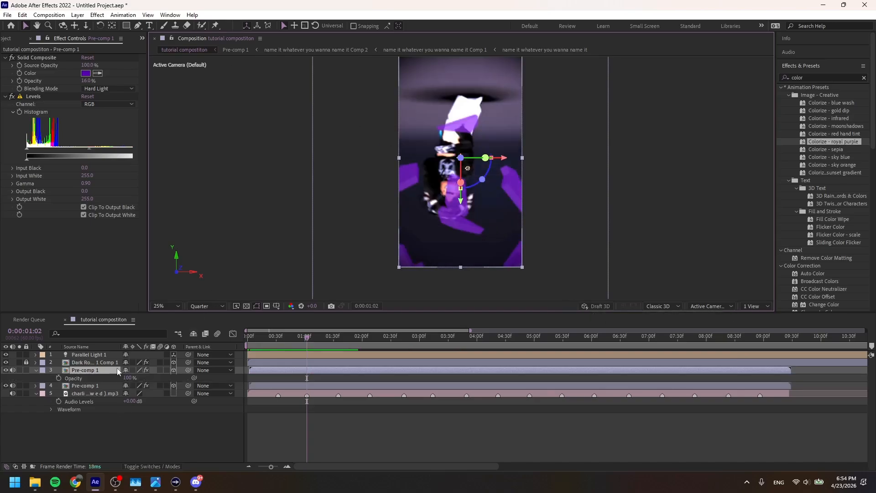
left_click(130, 378)
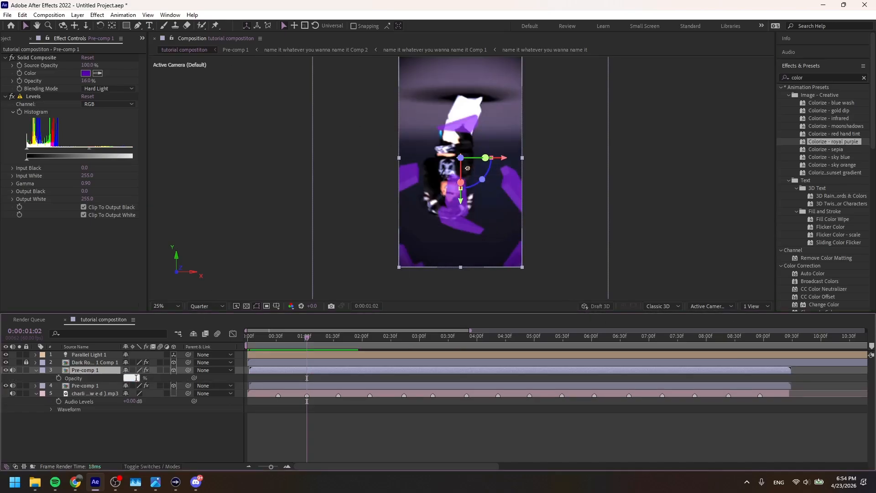
key("Return")
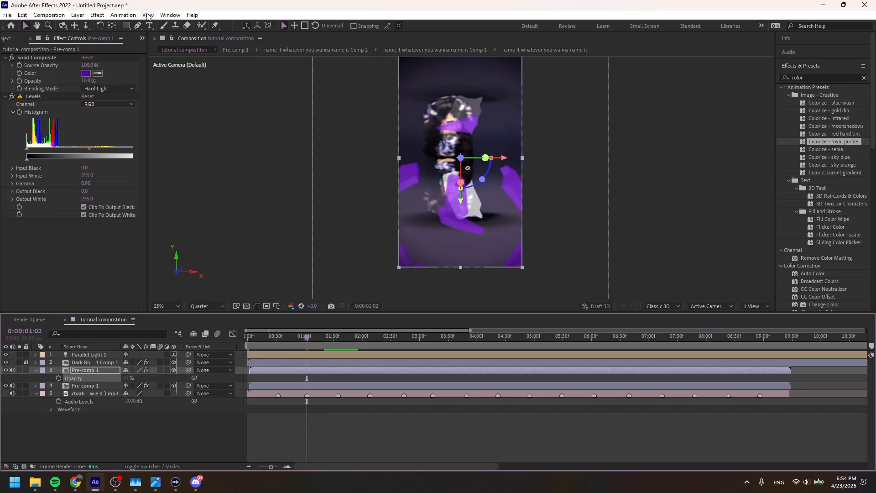
left_click_drag(426, 222, 440, 347)
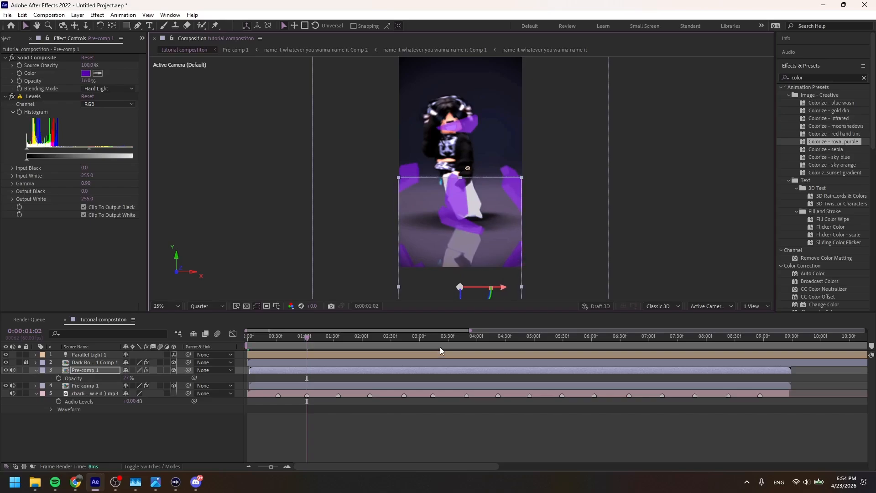
key("space")
key("space")
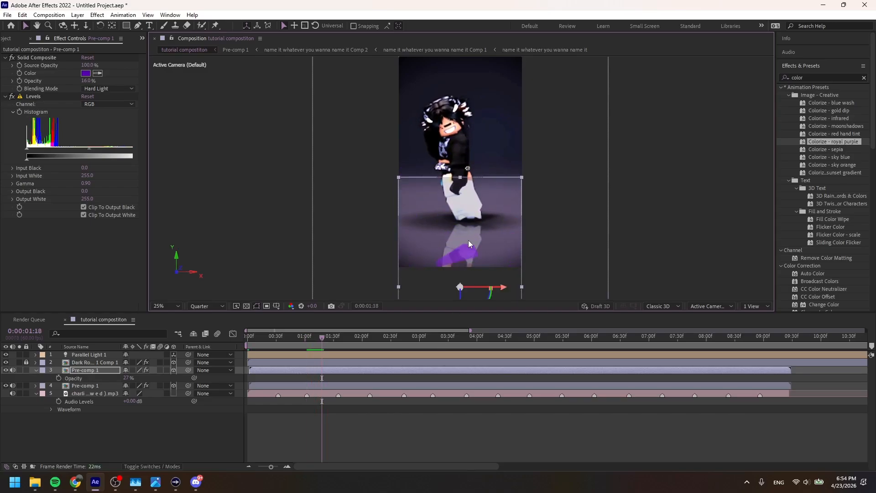
key("space")
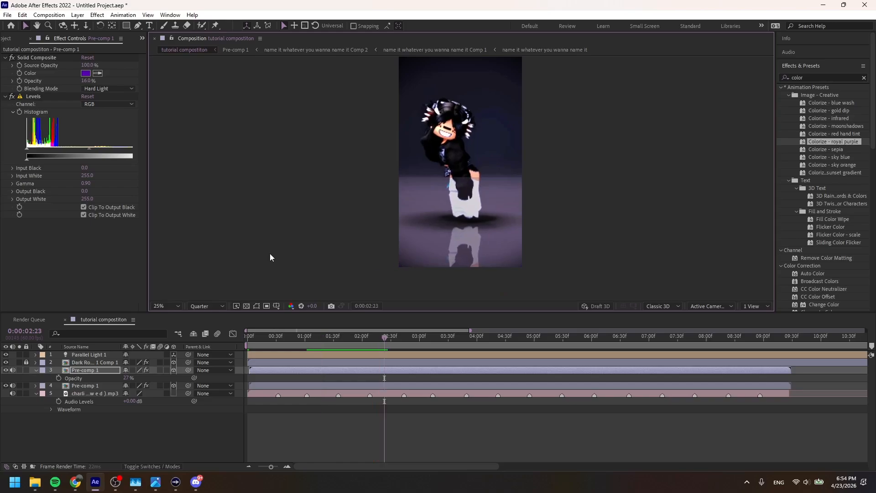
key("space")
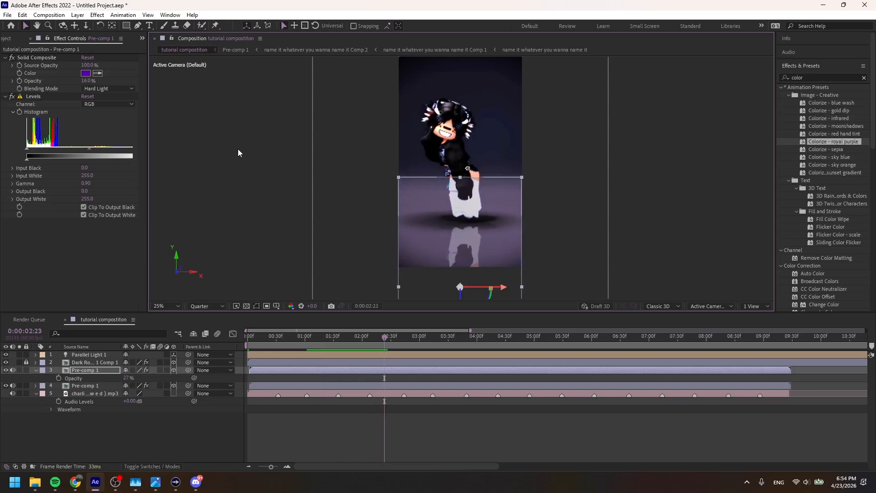
Draw a rectangular mask about 1450 x 670 px on the flipped copy, from the dancer's feet to below the frame
left_click(126, 26)
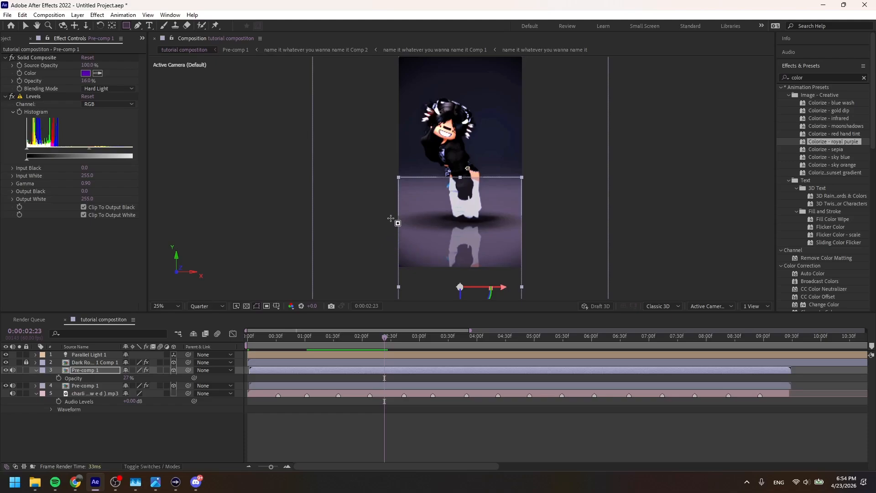
left_click_drag(391, 218, 559, 301)
left_click(416, 348)
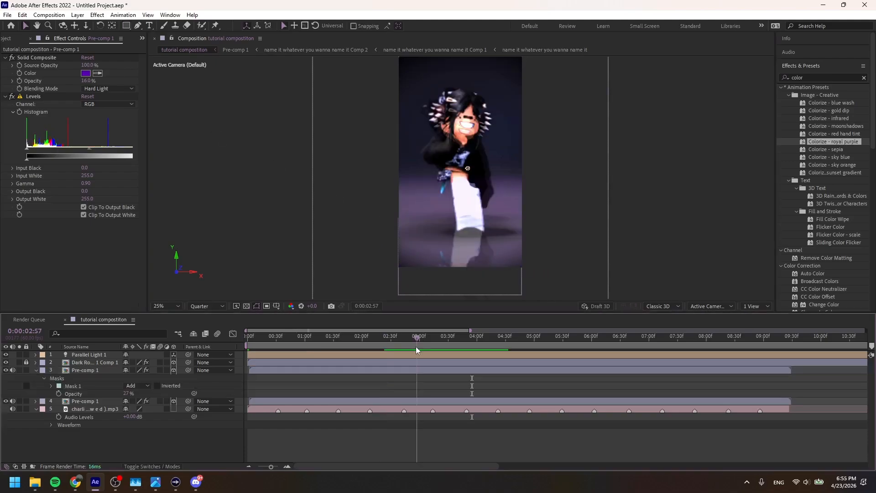
mouse_move(415, 346)
left_mouse_down()
mouse_move(425, 344)
mouse_move(414, 346)
left_mouse_up()
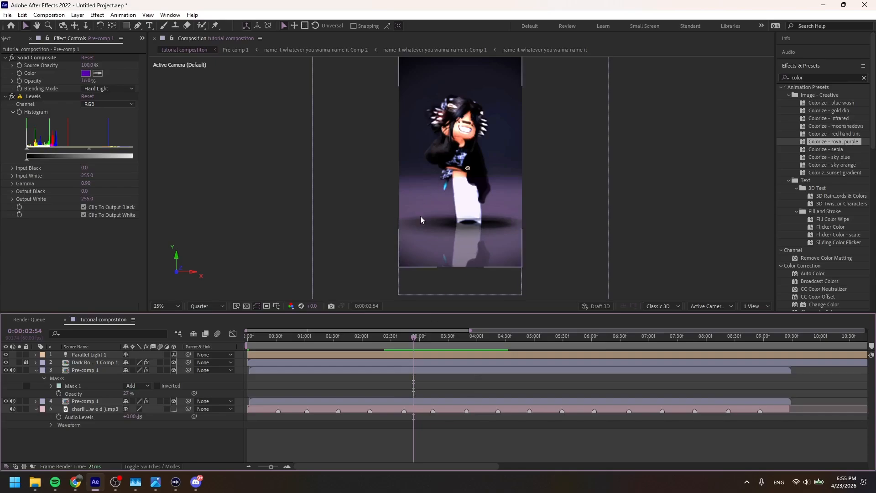
Set Mask 1's feather to 459 pixels and its expansion to -66 pixels to soften the reflection's upper edge
scroll(420, 220, "up", 4)
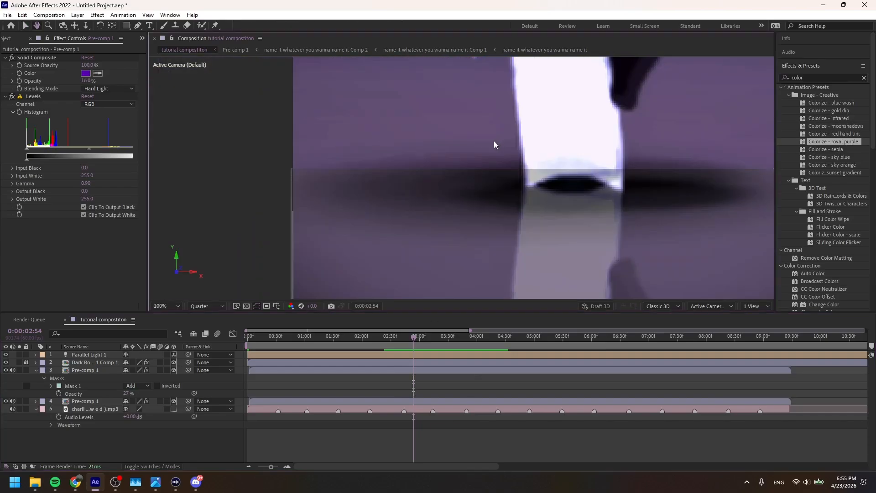
scroll(447, 201, "up", 2)
scroll(462, 188, "down", 2)
left_click(111, 369)
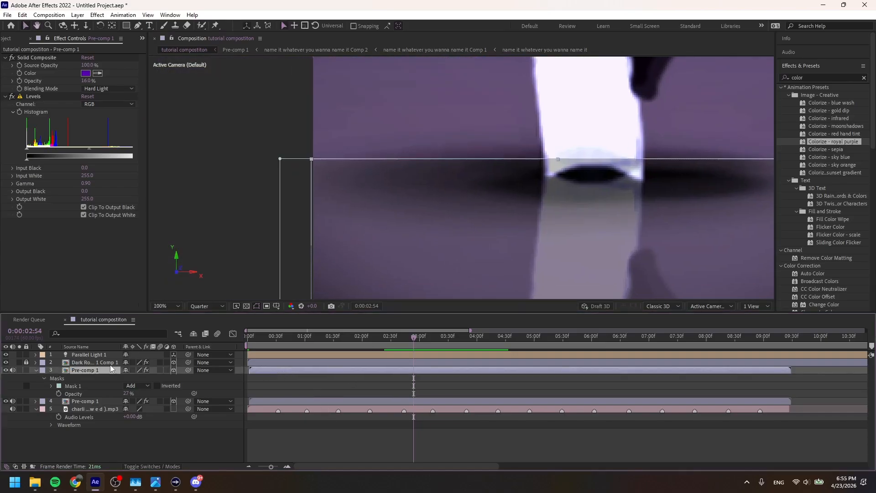
left_click(51, 386)
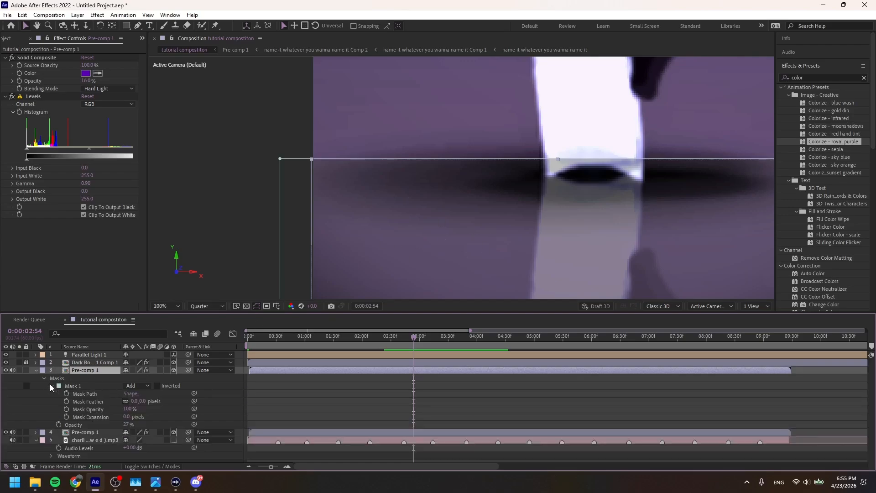
left_click_drag(140, 401, 155, 397)
scroll(267, 198, "down", 1)
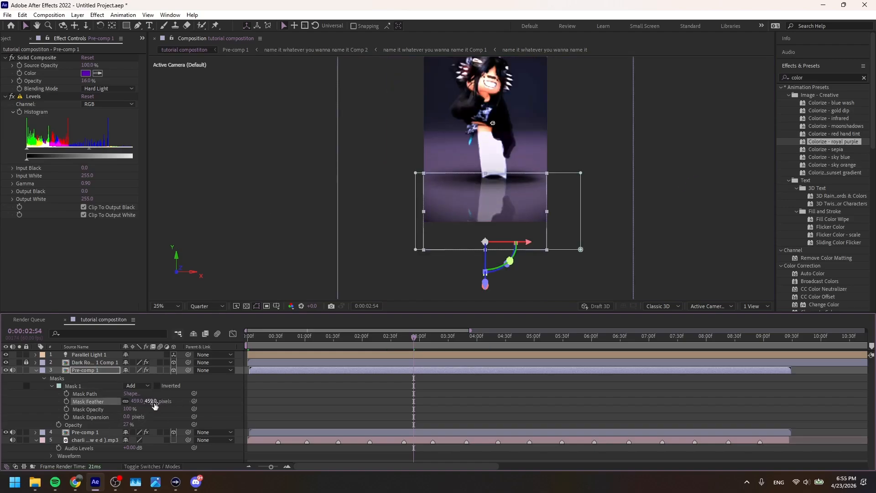
mouse_move(128, 421)
left_mouse_down()
mouse_move(172, 447)
mouse_move(115, 412)
left_mouse_up()
Check Mask 1's opacity and its bounding box settings
left_click(132, 409)
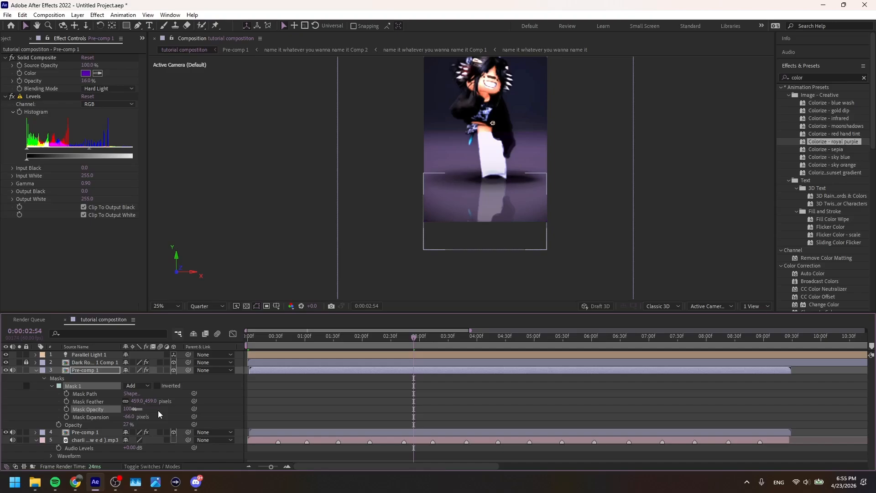
left_click(210, 413)
left_click(134, 395)
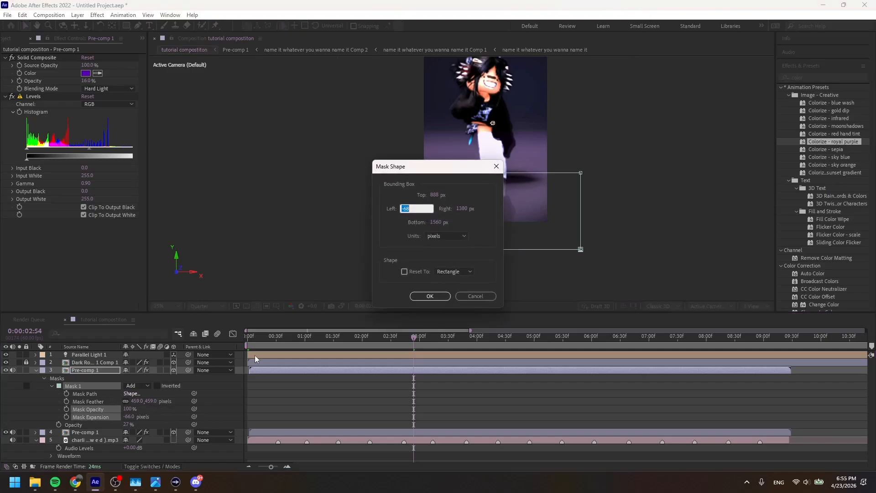
left_click(427, 296)
Play the composition and inspect the masked reflection around the dancer's feet, including from the very start
key("space")
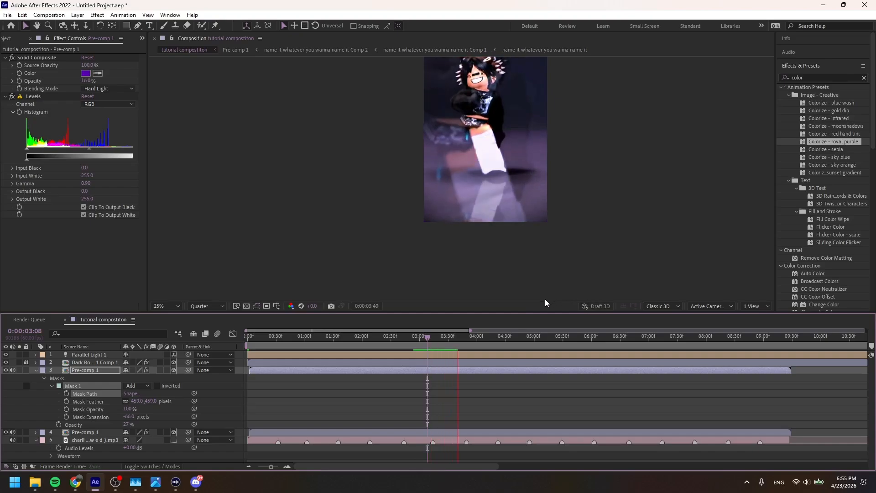
key("space")
scroll(551, 206, "up", 3)
scroll(600, 198, "down", 1)
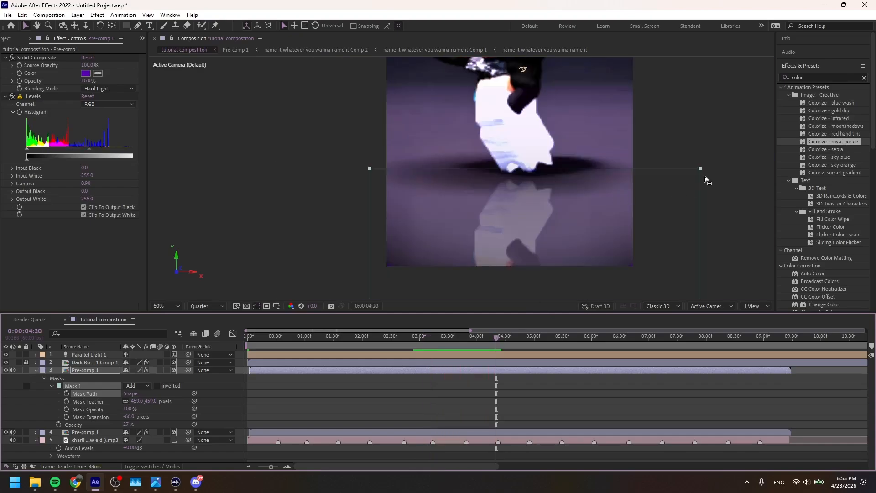
left_click(706, 179)
key("space")
key("space")
key("minus")
scroll(503, 193, "down", 2)
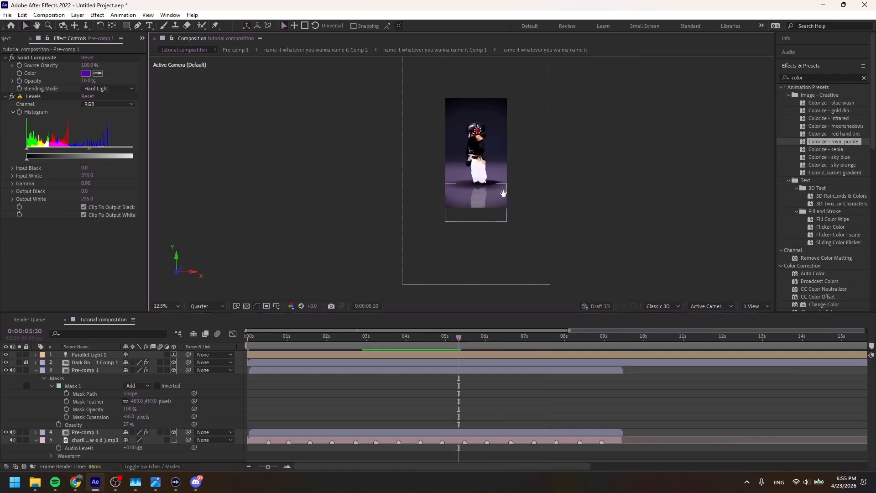
scroll(501, 195, "down", 1)
scroll(501, 196, "up", 1)
scroll(501, 196, "up", 1)
left_click_drag(500, 219, 488, 231)
scroll(488, 231, "down", 1)
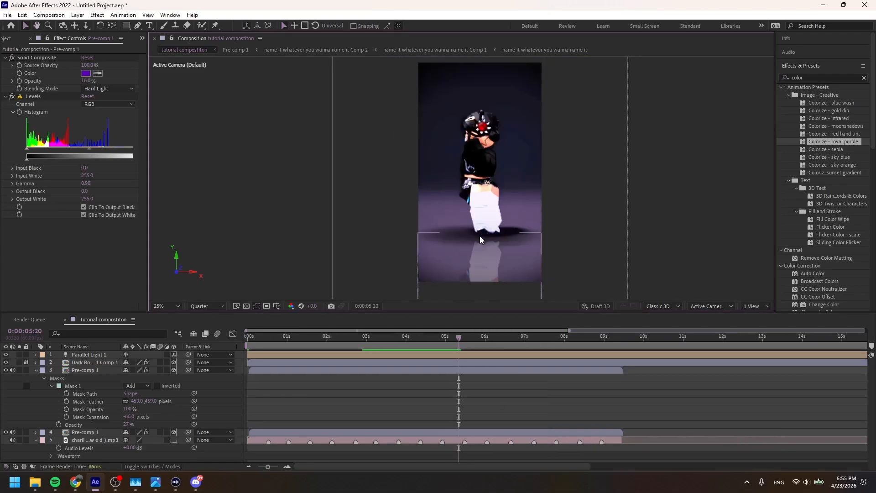
key("Home")
key("space")
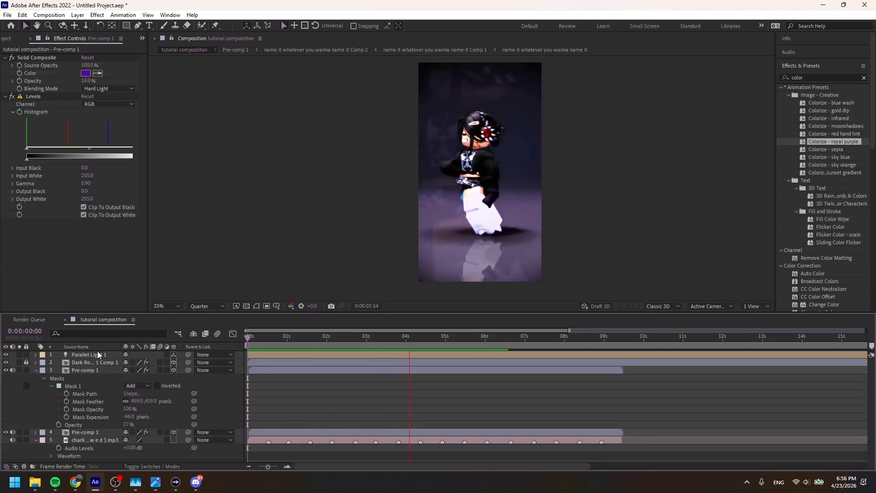
key("space")
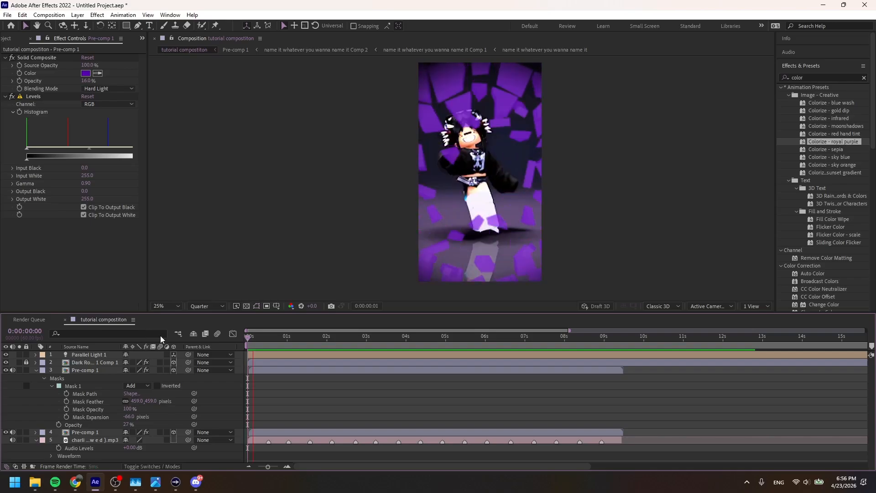
Add an adjustment layer directly above the reflection copy of the pre-comp
left_click(280, 371)
right_click(284, 391)
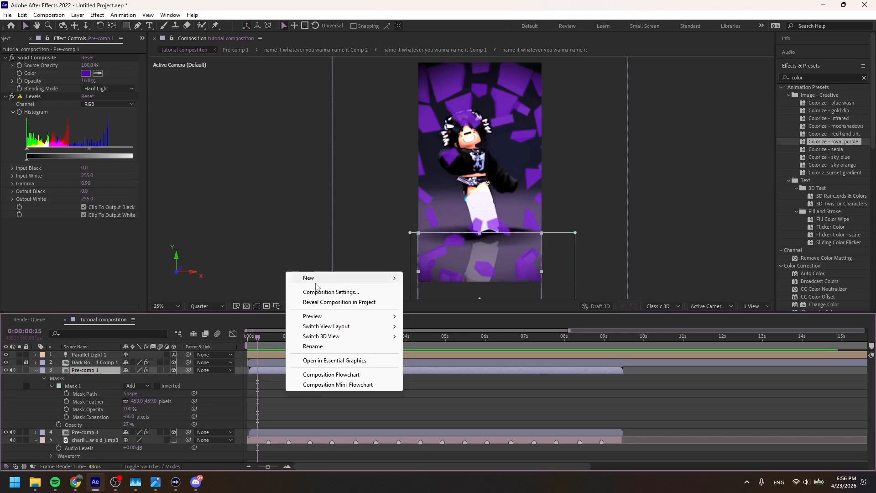
mouse_move(380, 278)
mouse_move(313, 279)
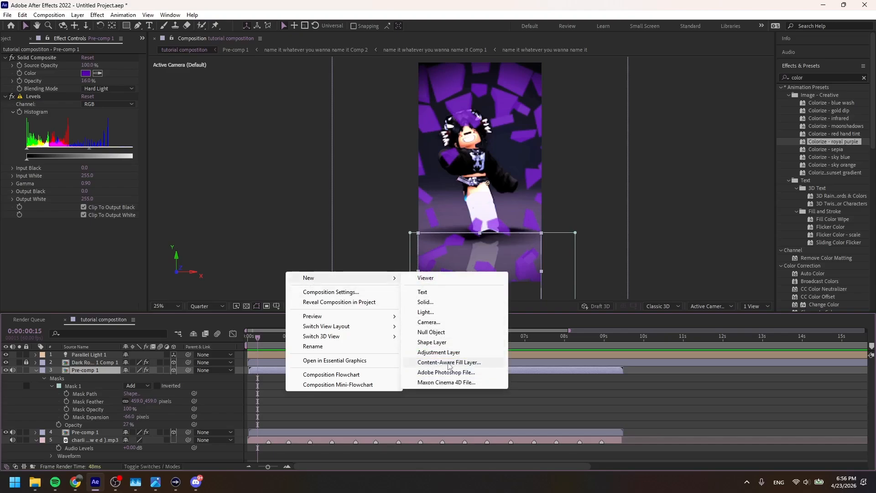
left_click(432, 352)
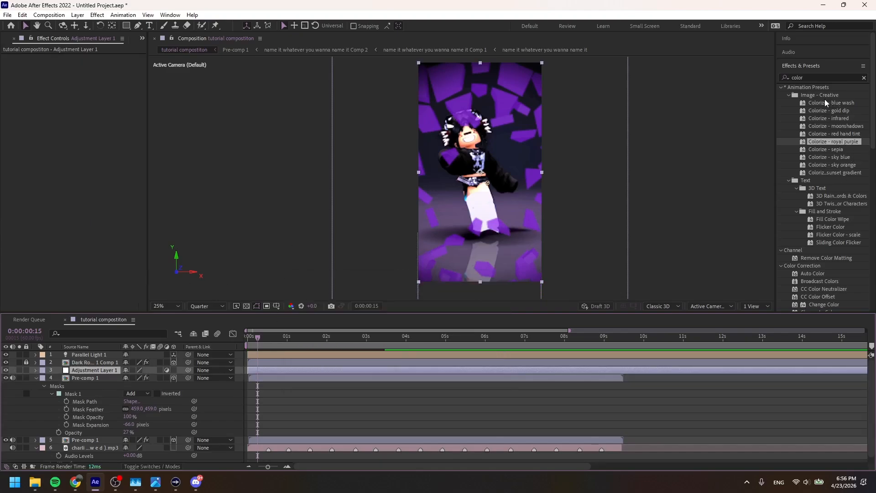
Find the Brightness & Contrast effect by searching for "bri" and apply it to the adjustment layer
left_click(815, 76)
key("BackSpace")
type("color")
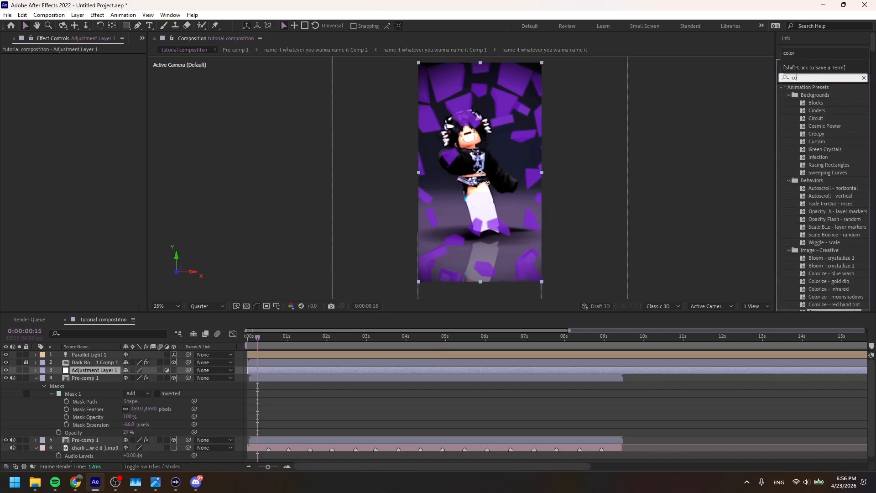
key("ctrl+a")
key("BackSpace")
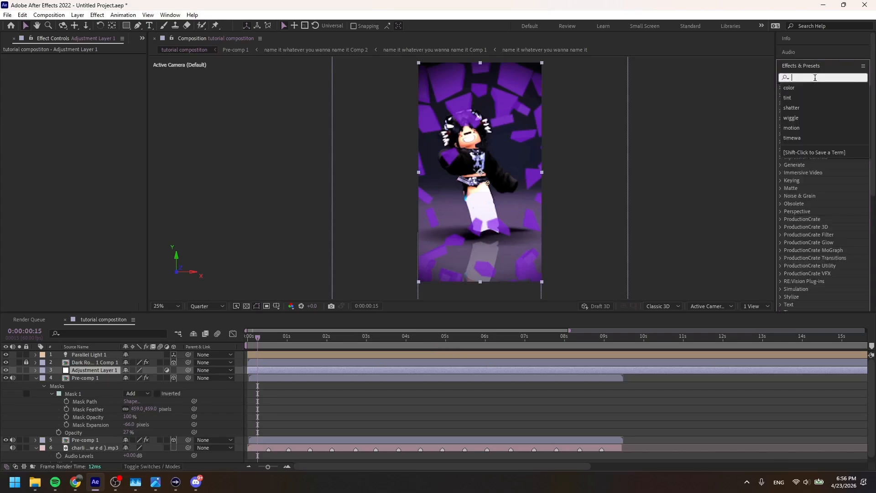
left_click(815, 78)
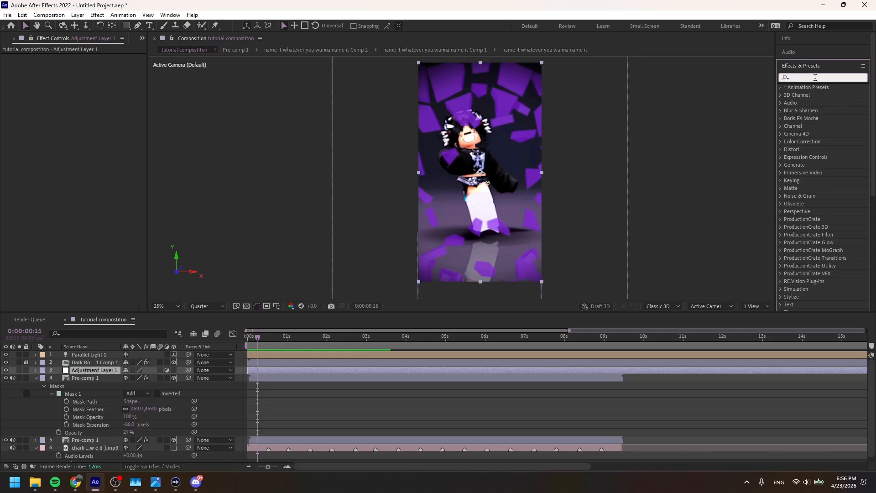
type("bri")
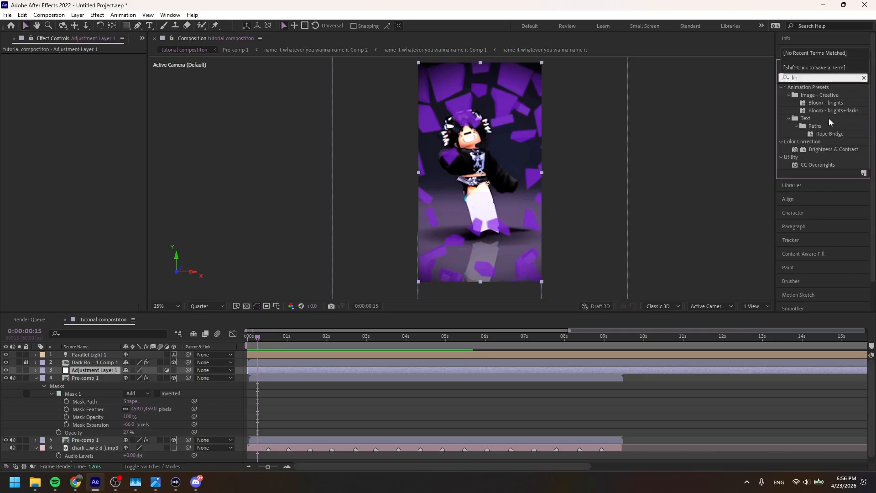
left_click_drag(828, 149, 303, 370)
Split the adjustment layer at the first beat marker, 0:00:00:32, and delete the part before it
left_click_drag(252, 345, 282, 341)
key("ctrl+shift+d")
key("Delete")
key(";")
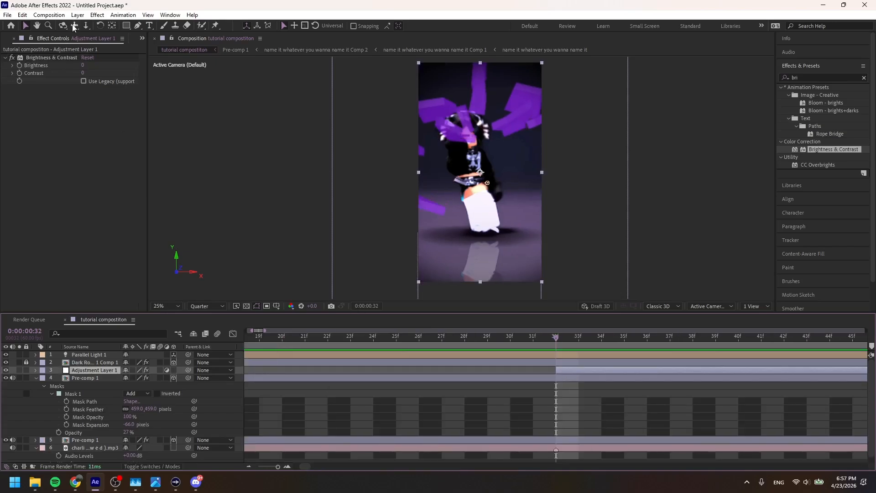
Set the adjustment layer's Brightness to 80
left_click(84, 65)
type("80")
key("Return")
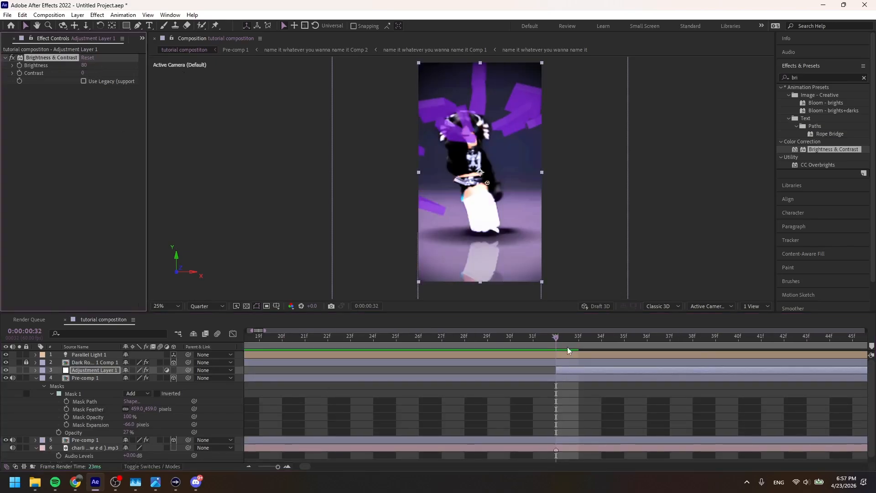
At the second beat marker, 0:00:01:02, reset the Brightness & Contrast effect, then split the adjustment layer and delete the part after it
left_click(273, 466)
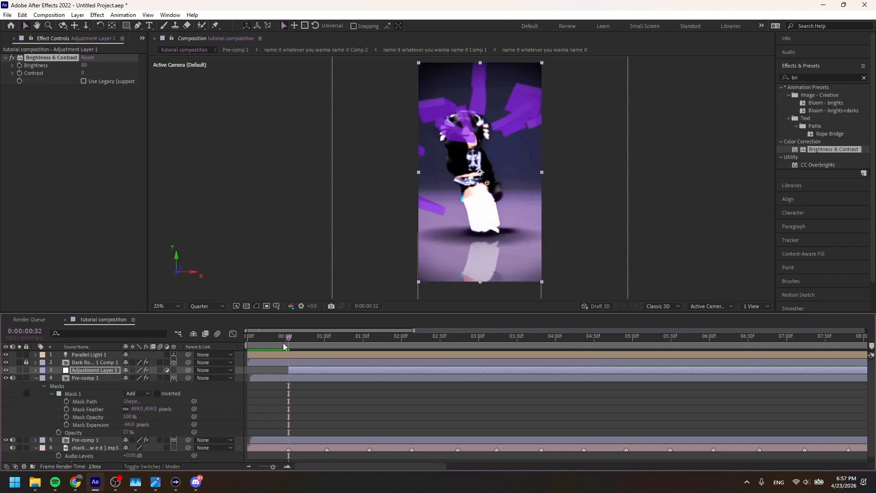
left_click_drag(283, 343, 327, 340)
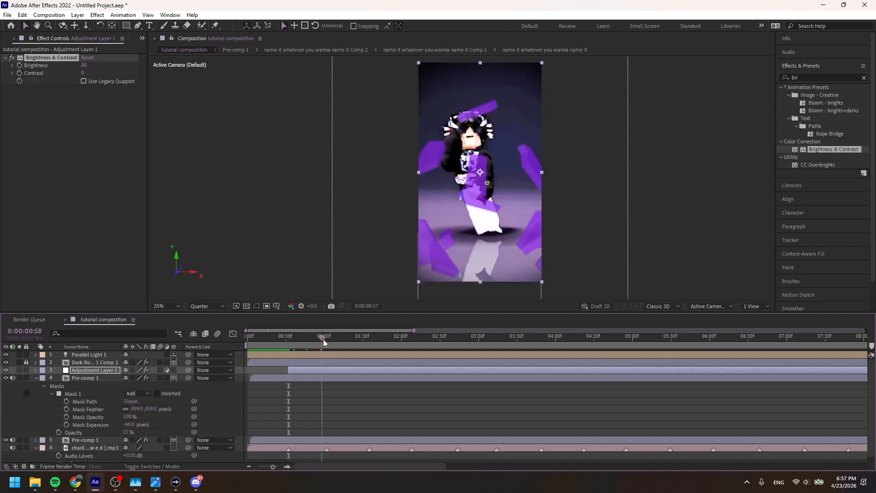
left_click(87, 57)
key("ctrl+shift+d")
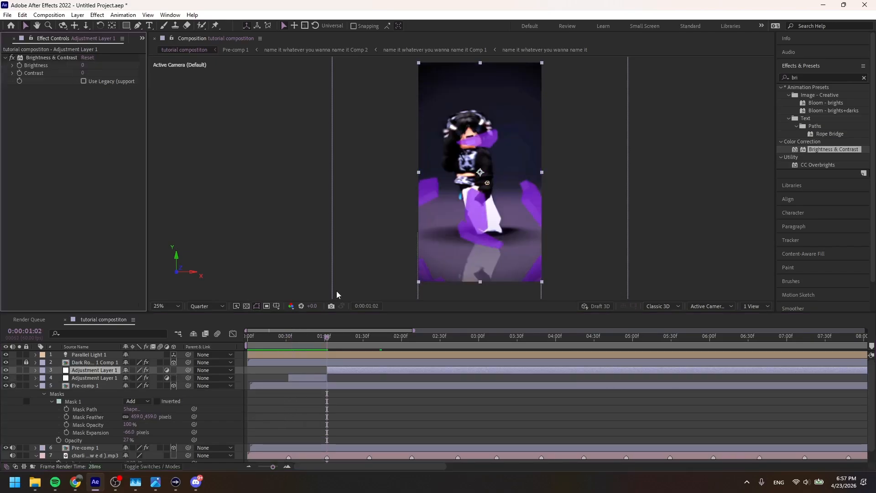
left_click(356, 370)
key("Delete")
Duplicate the trimmed adjustment layer, start the copy at 0:00:01:02, and extend its end to the third beat marker, 0:00:01:35
left_click(318, 370)
key("ctrl+d")
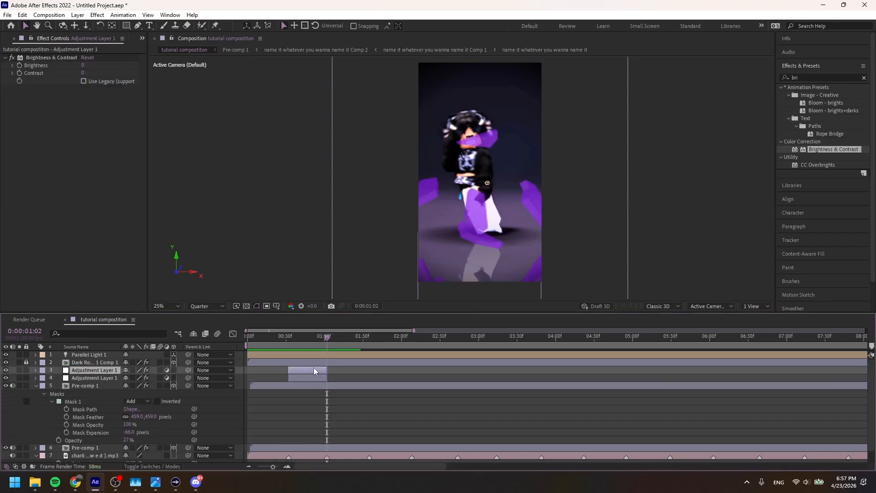
left_click_drag(314, 370, 350, 371)
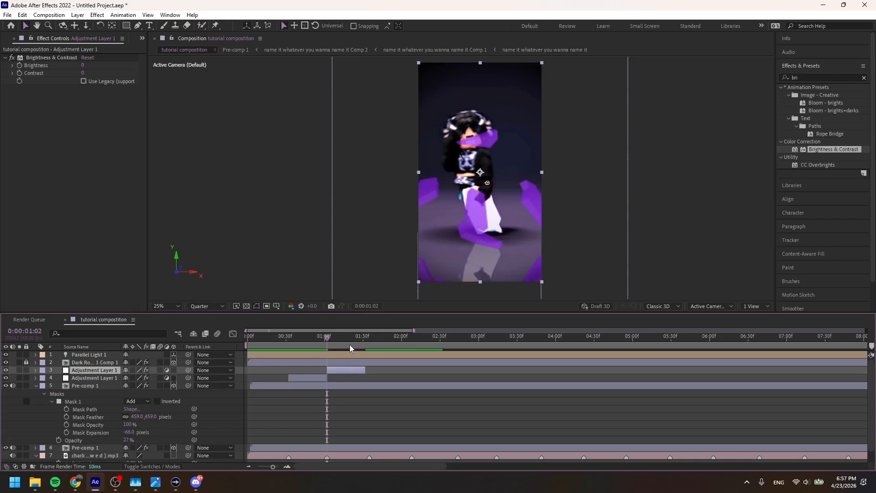
left_click_drag(335, 338, 369, 334)
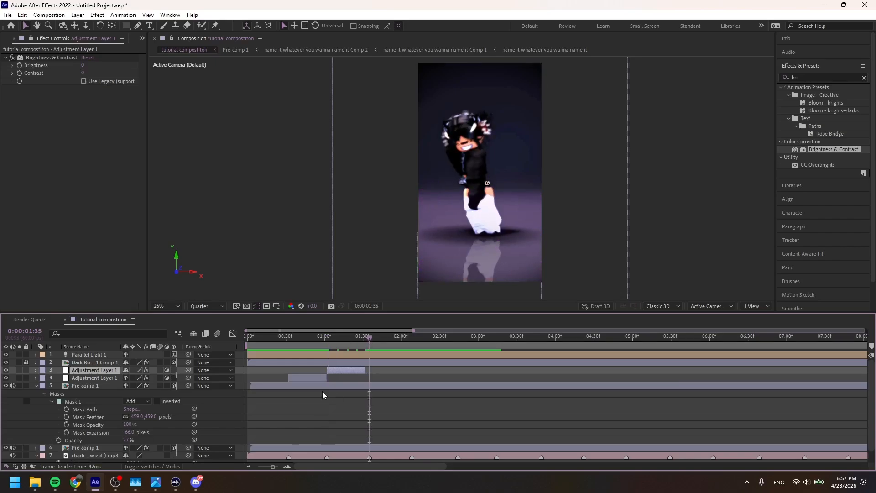
left_click_drag(267, 464, 277, 464)
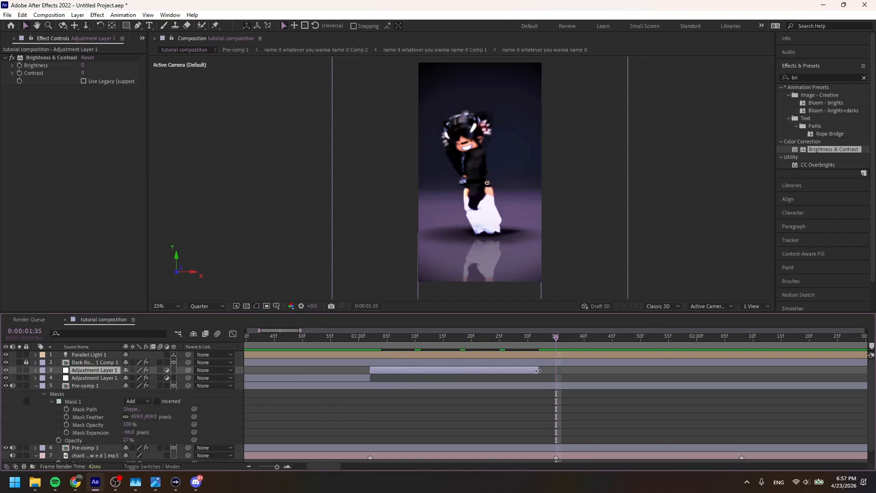
left_click_drag(544, 370, 556, 370)
Keyframe the copied adjustment layer's Brightness from 80 at 0:00:01:02 to 0 at 0:00:01:35
left_click_drag(388, 346, 557, 346)
left_click(21, 65)
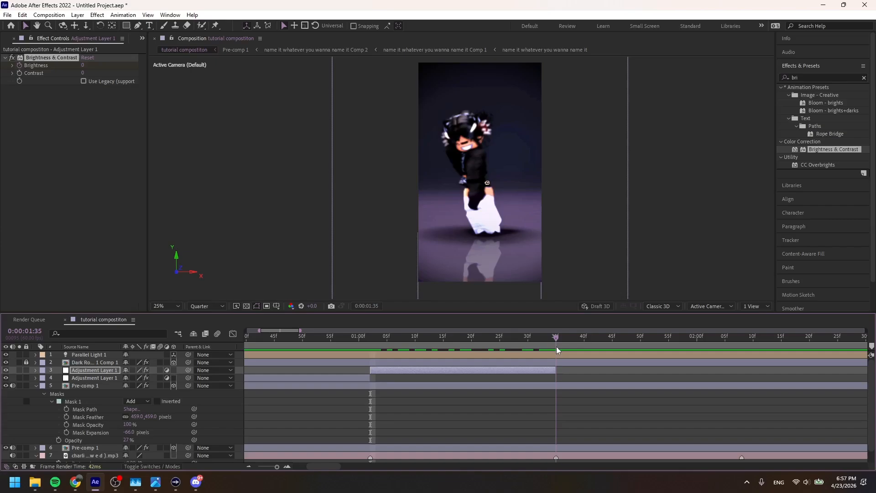
left_click(85, 64)
left_click(303, 371)
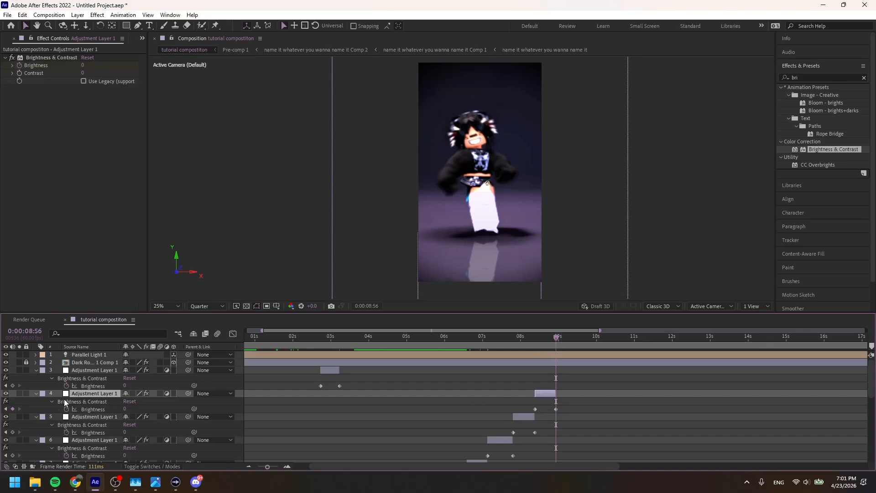
Collapse the expanded Brightness & Contrast properties of the top three adjustment layers
left_click(35, 393)
left_click(35, 370)
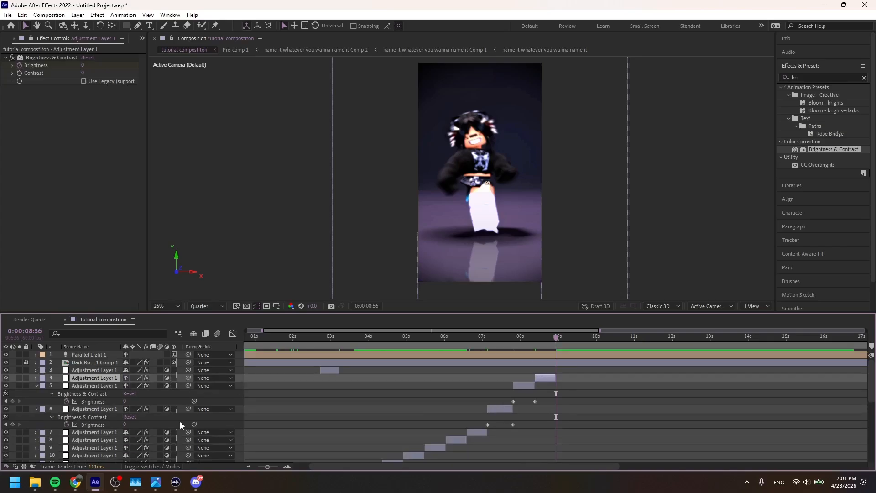
left_click(31, 385)
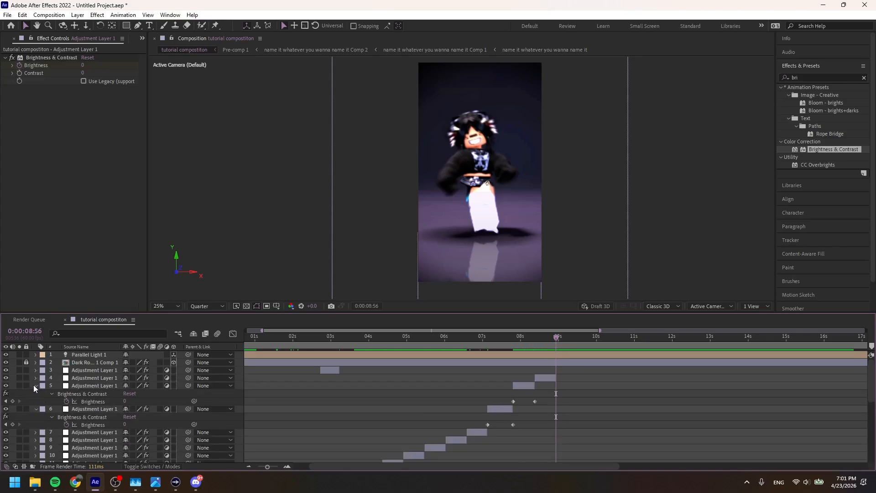
left_click(34, 385)
Play back the edit from 0:00:03:27 and then from the start to check the beat-timed brightness flashes
left_click(527, 342)
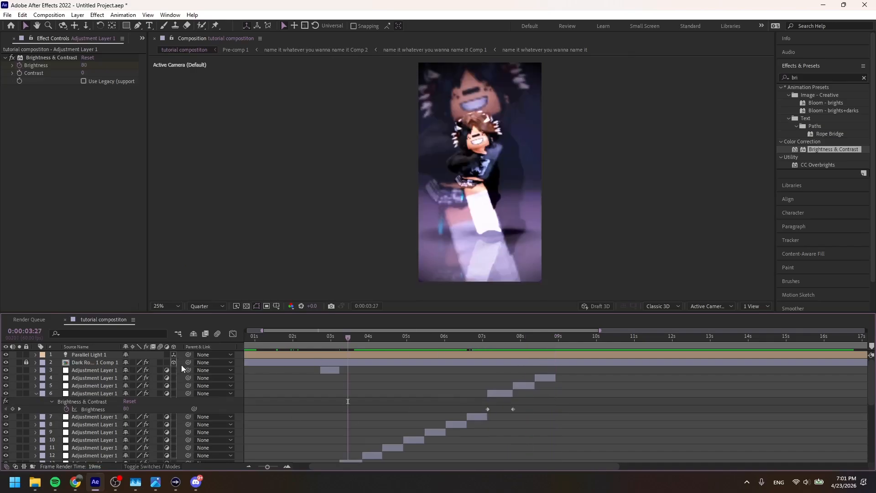
key("space")
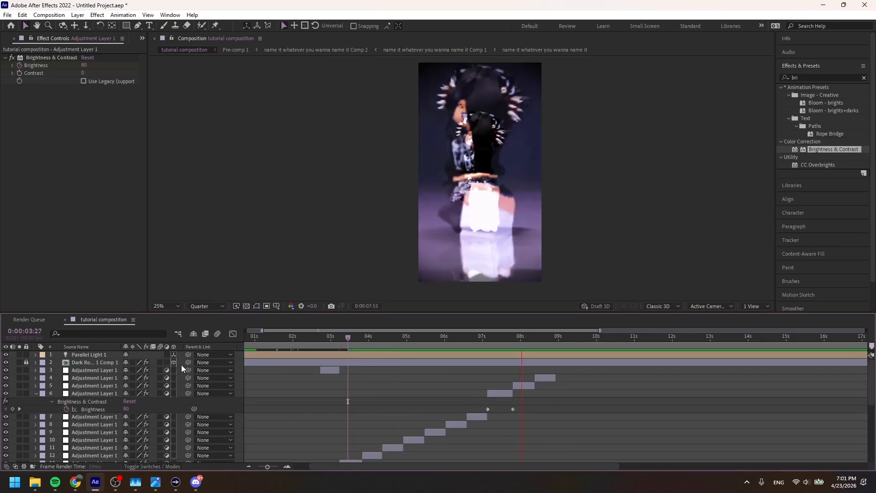
key("space")
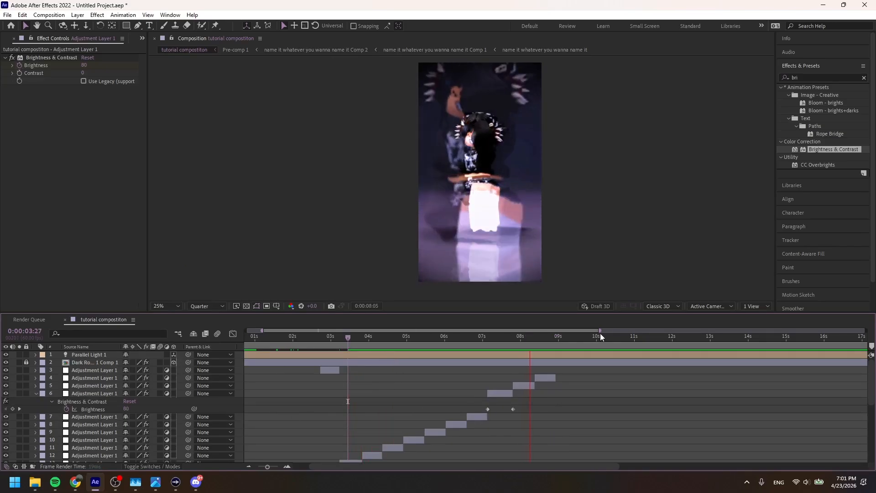
left_click_drag(535, 340, 136, 374)
scroll(367, 376, "down", 3)
key("space")
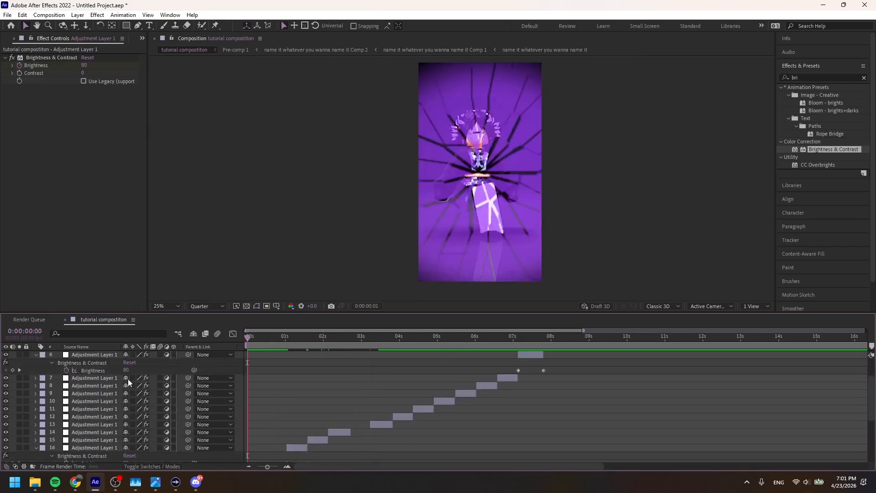
key("space")
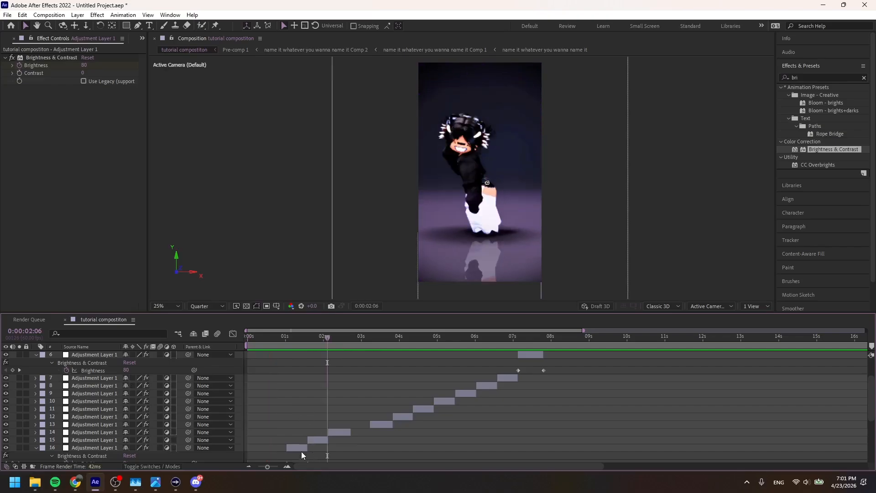
Duplicate the earliest flash adjustment layer and move the copy so it starts at the first beat marker
left_click(302, 448)
scroll(328, 360, "down", 3)
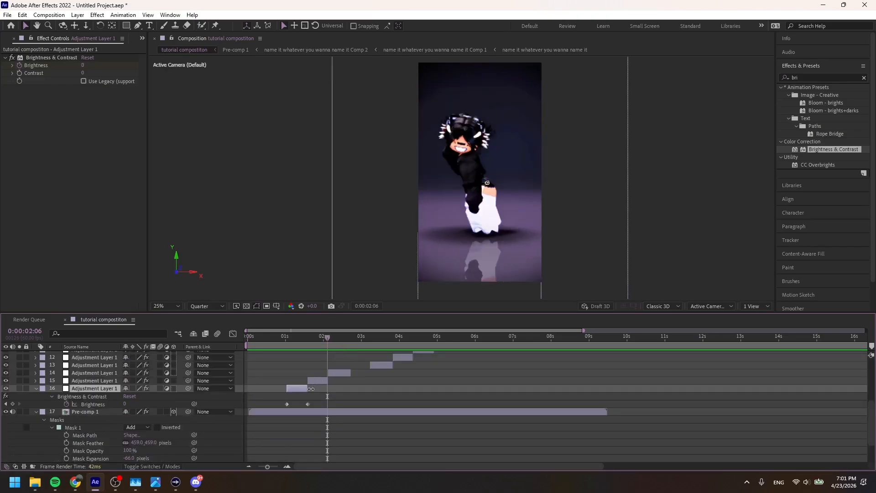
left_click_drag(326, 340, 267, 345)
key("space")
scroll(237, 350, "down", 2)
scroll(289, 399, "up", 3)
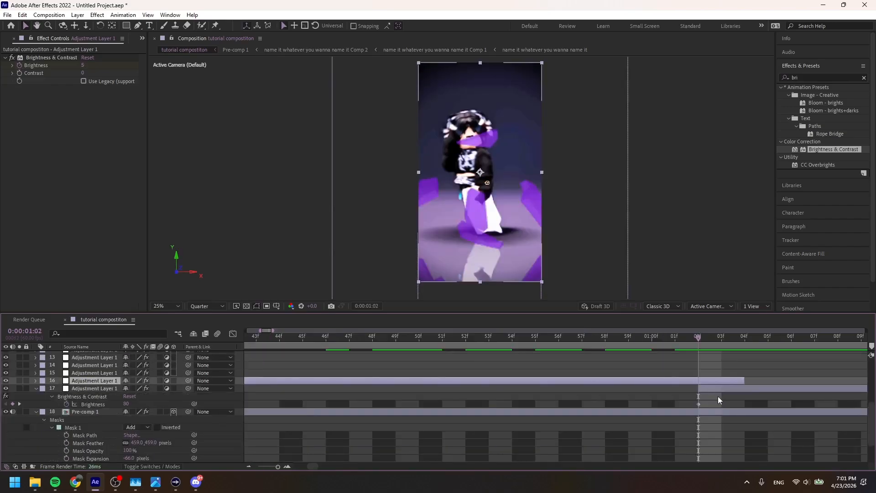
Move the new copy's ending Brightness keyframe to 0:00:01:02 and trim the layer's end to the same frame
key("u")
left_click_drag(743, 396, 694, 398)
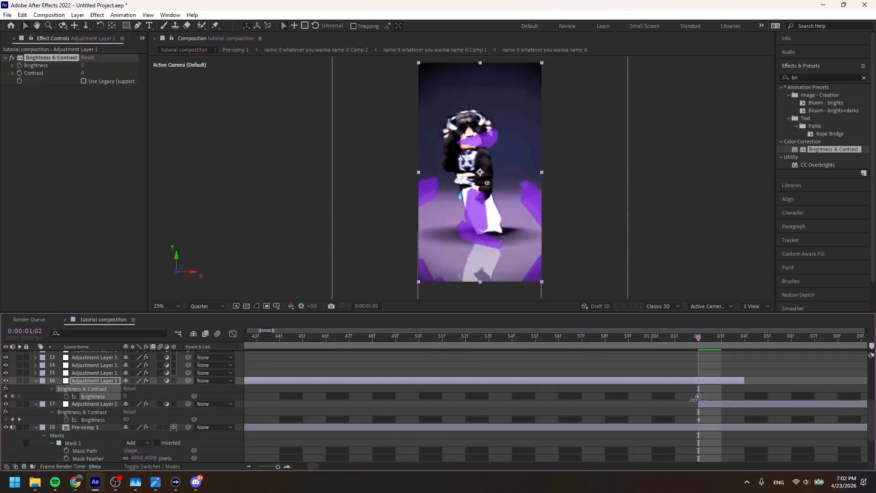
left_click(704, 386)
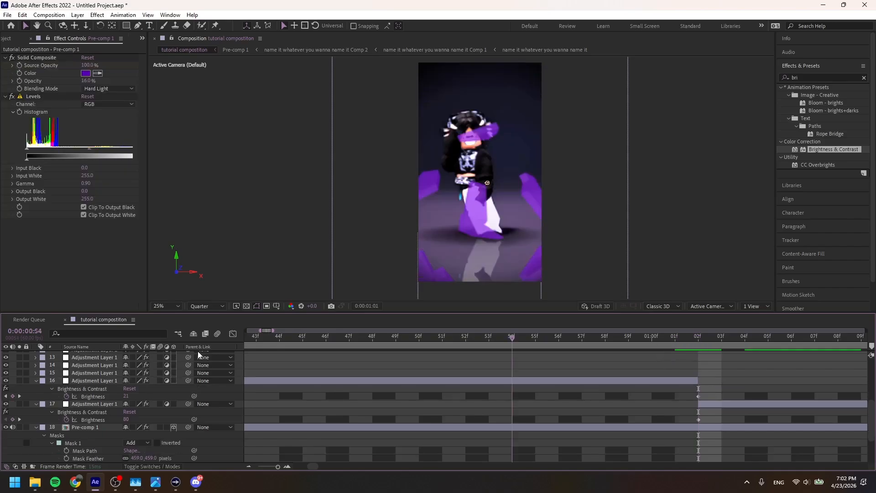
Fit the edit in the timeline and replay it from 0:00:00:00 to check the added first flash
left_click_drag(1, 354, 1, 367)
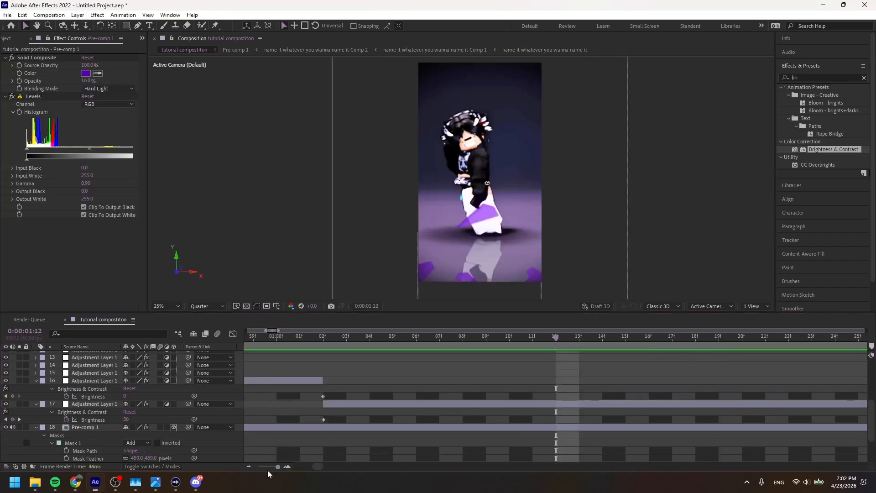
left_click(268, 467)
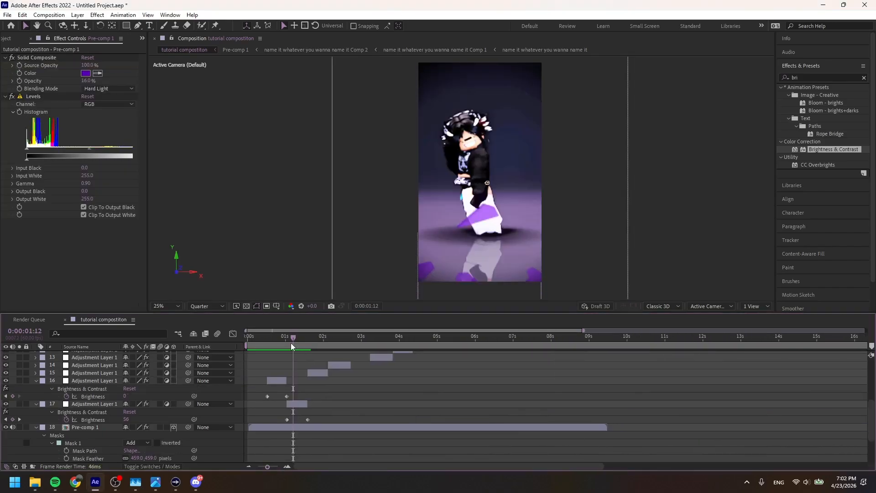
left_click_drag(291, 344, 125, 343)
key("space")
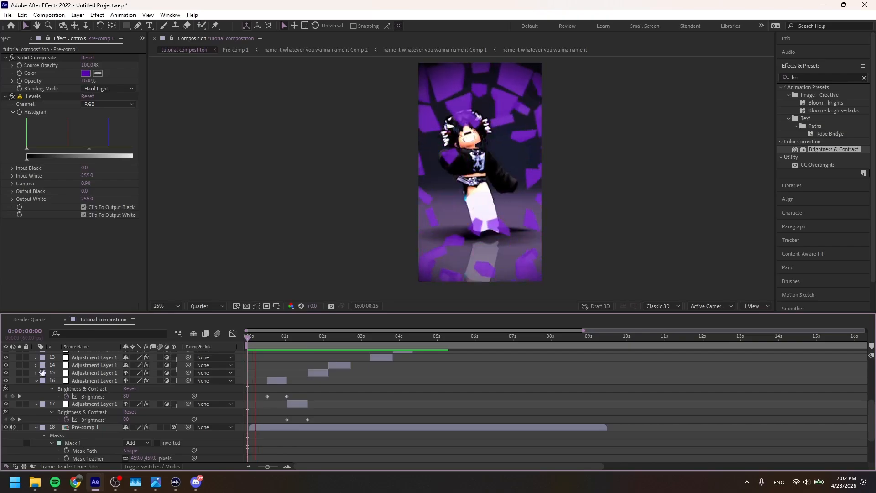
key("space")
key("space")
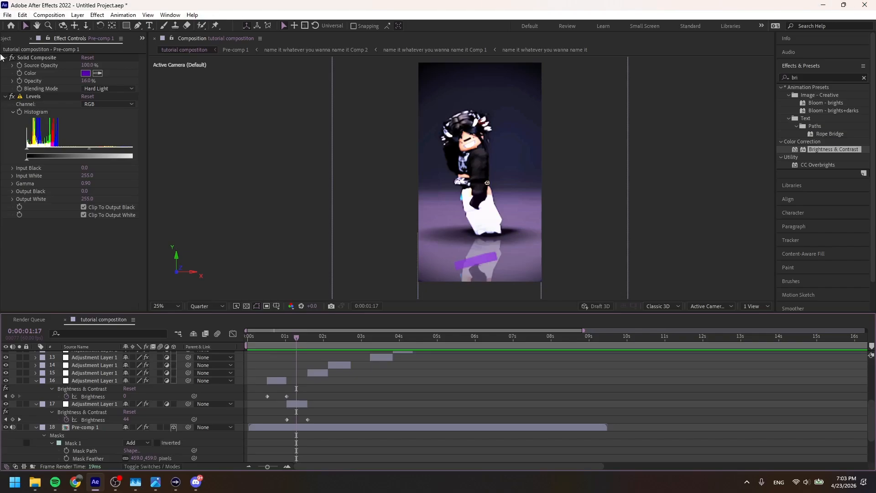
Search the computer for Adobe Media Encoder
key("super")
type("adobe")
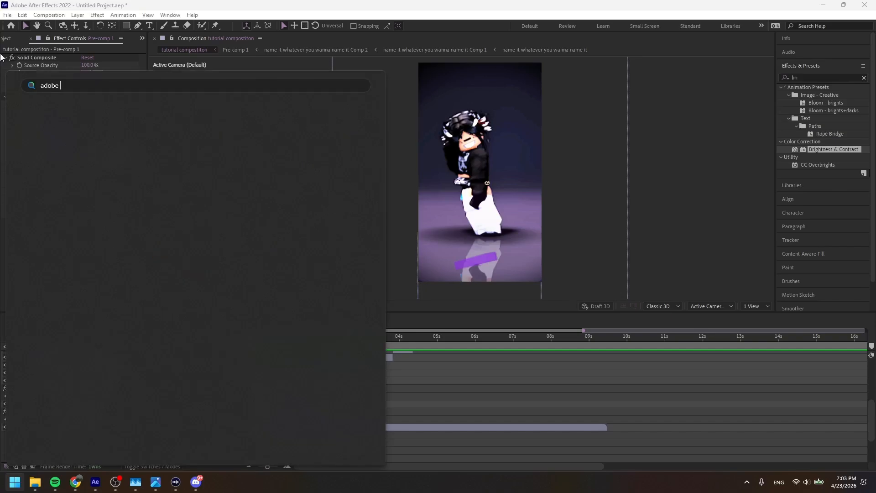
type(" media encoder")
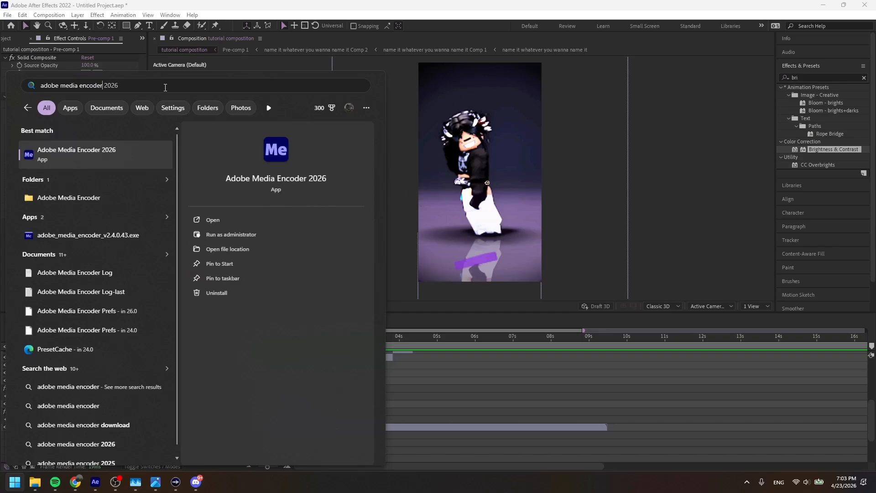
Add the tutorial composition to the Render Queue for export
left_click(7, 14)
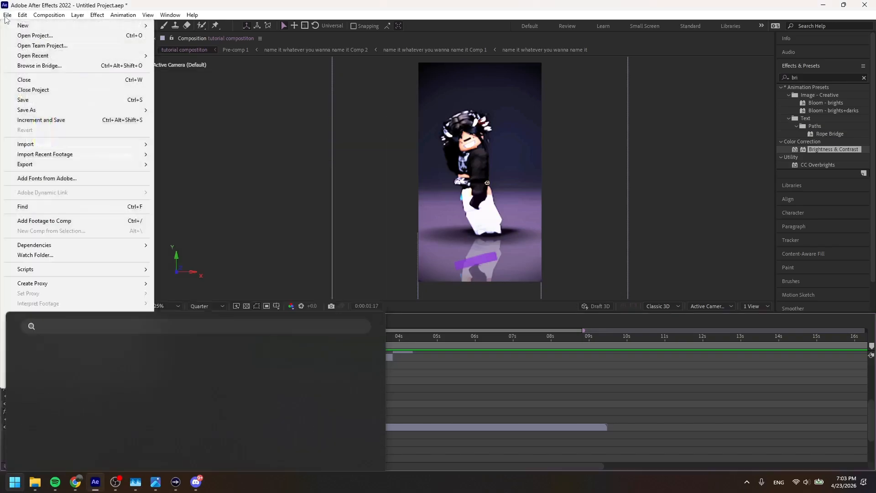
mouse_move(136, 164)
left_click(191, 174)
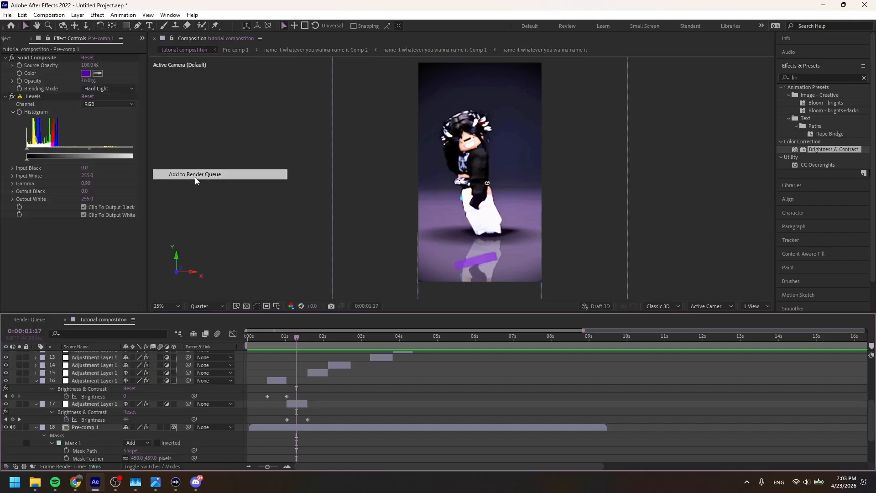
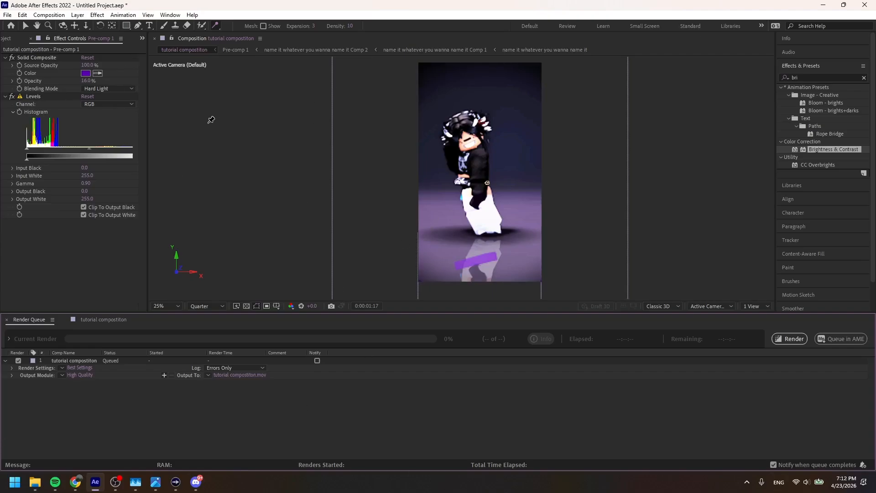
Return to the composition's timeline, play through the edit, and place the time indicator on the last beat marker, 0:00:08:56
left_click(124, 316)
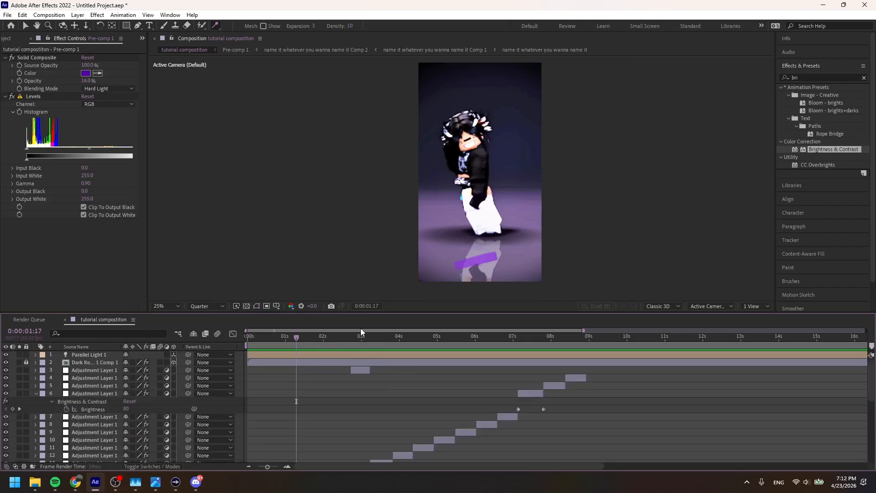
key("space")
scroll(482, 410, "down", 5)
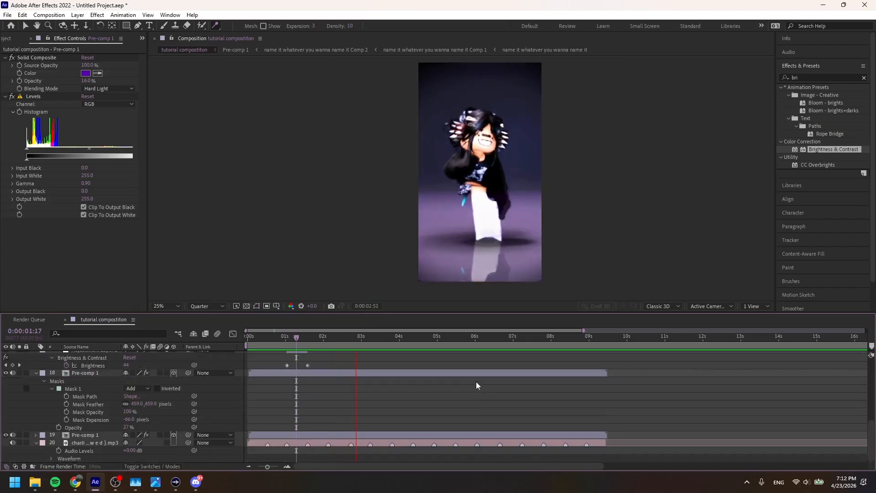
key("space")
left_click_drag(407, 346, 587, 338)
key("space")
left_click(542, 348)
key("space")
scroll(599, 422, "up", 5)
scroll(529, 418, "up", 2)
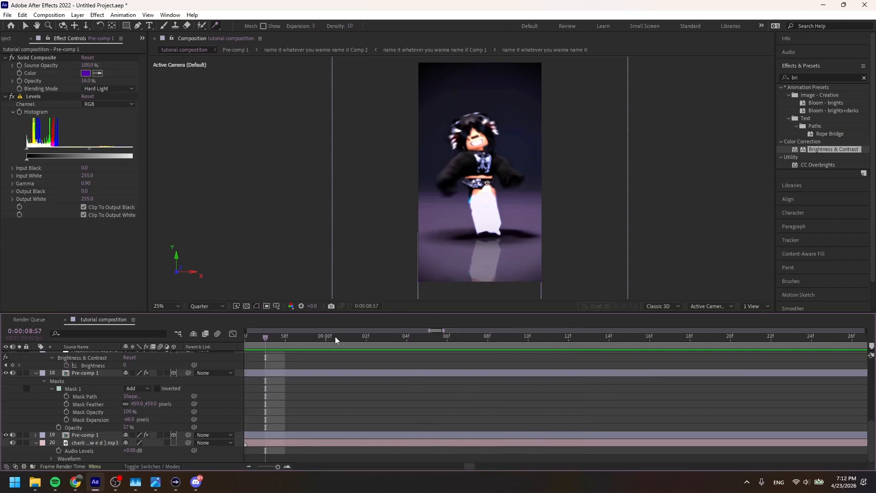
left_click_drag(244, 338, 309, 345)
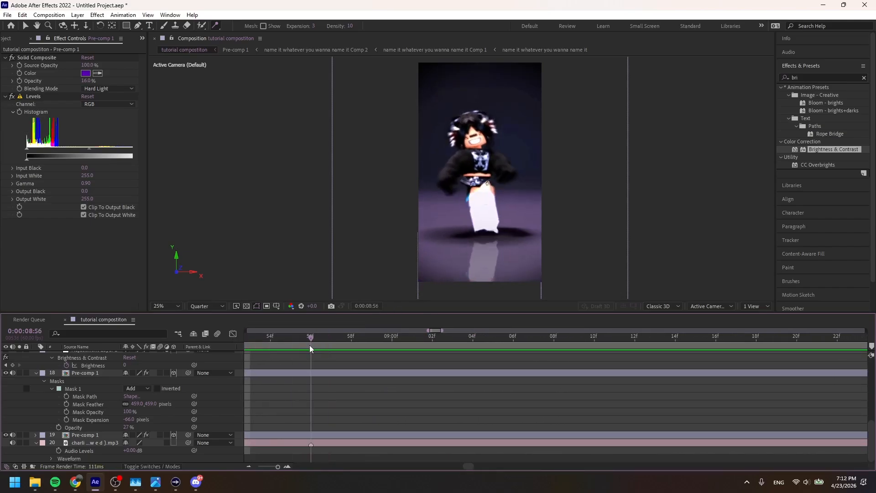
Add an Audio Levels keyframe on the song layer at the last beat marker, 0:00:08:56
left_click(182, 442)
key("End")
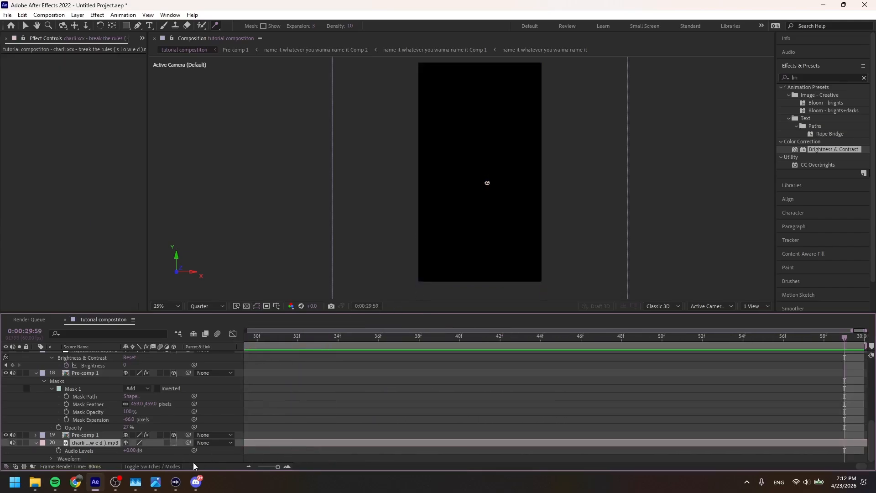
scroll(850, 393, "down", 6)
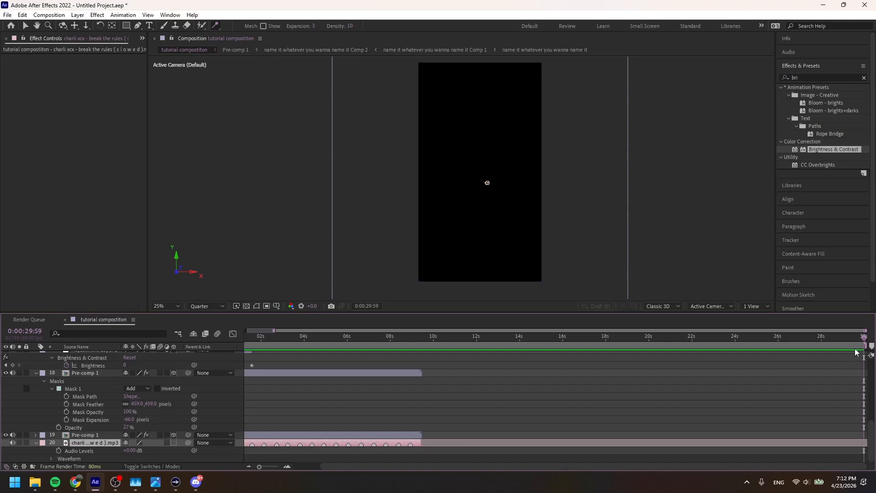
left_click_drag(863, 352, 409, 379)
key("l")
key("alt+shift+l")
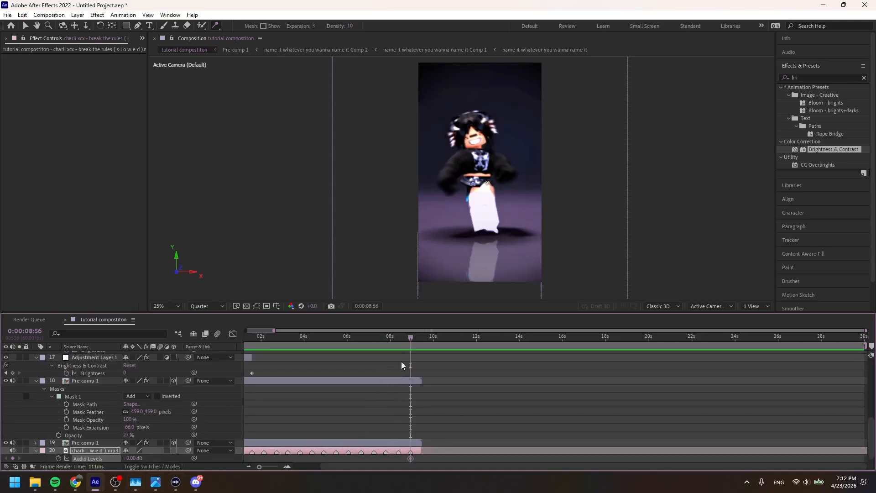
Fade out the song by setting its Audio Levels to -50 dB at the clip's end, 0:00:09:24
left_click_drag(412, 337, 422, 335)
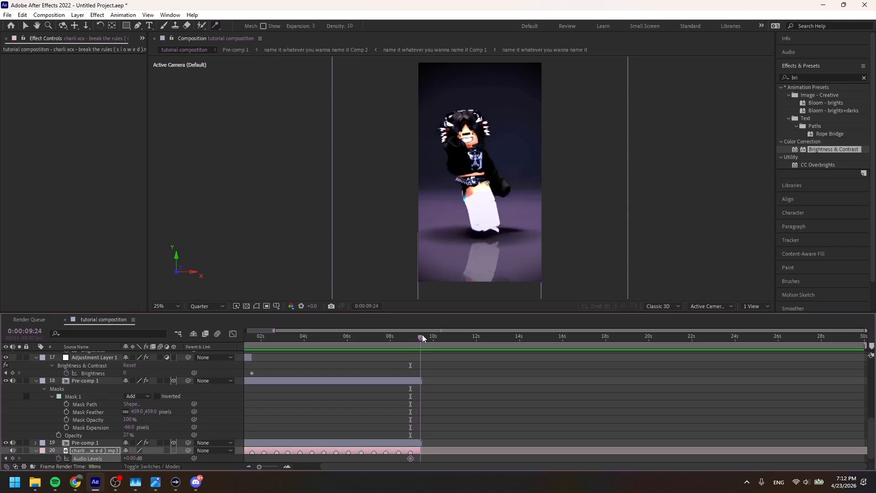
left_click(131, 458)
type("-50")
key("Return")
Create a new adjustment layer in the composition and trim it to start at the last beat marker, 0:00:08:56
left_click(410, 342)
left_click_drag(259, 466, 275, 468)
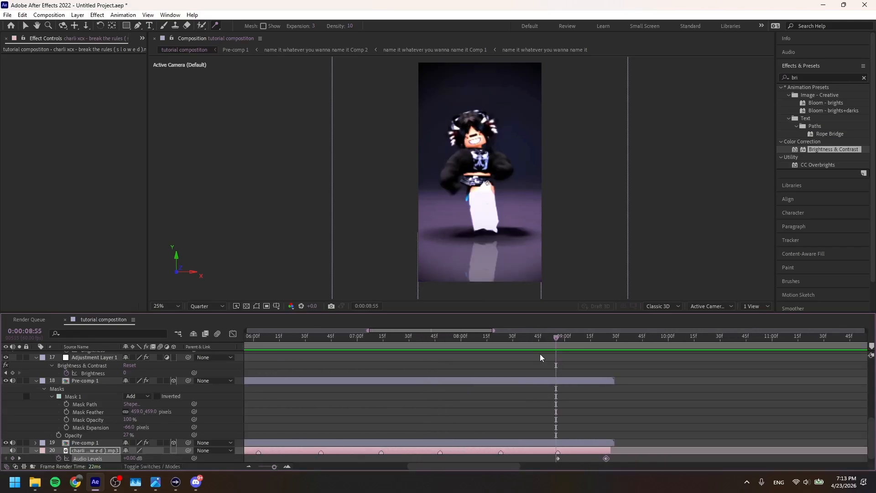
left_click_drag(557, 338, 556, 339)
right_click(555, 280)
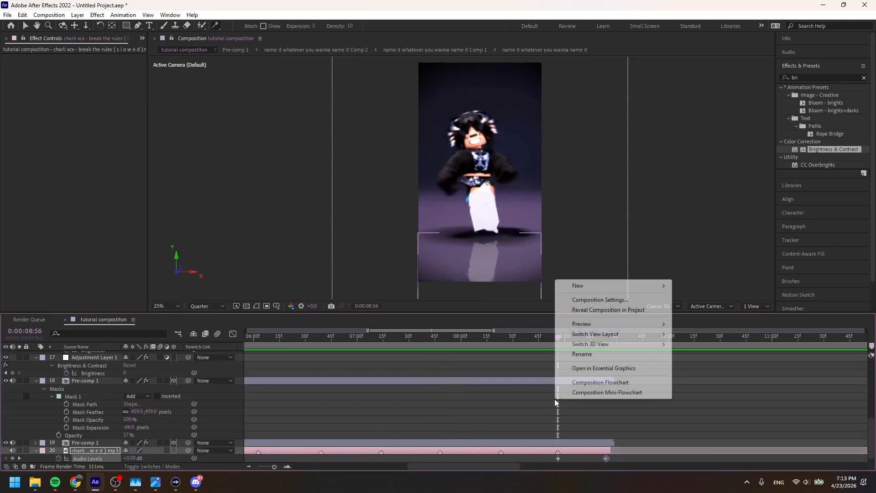
mouse_move(579, 293)
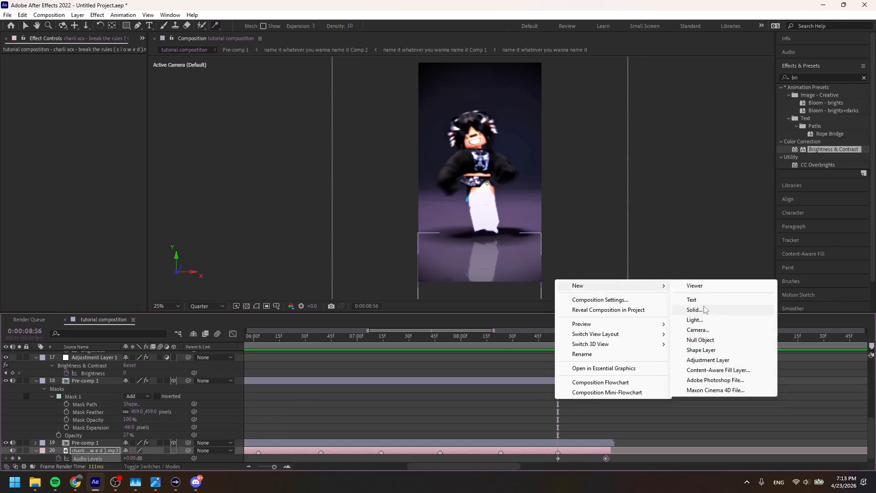
left_click(712, 360)
key("ctrl+shift+d")
left_click(536, 456)
key("Delete")
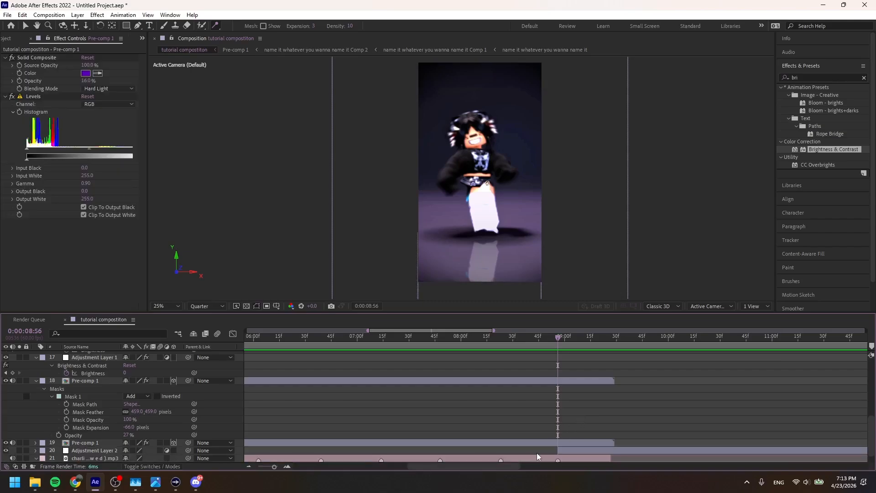
Apply Brightness & Contrast to Adjustment Layer 2, keyframing Brightness at 0:00:08:56 and setting it to 150 at 0:00:09:07
left_click_drag(824, 149, 570, 453)
key("shift+Page_Down")
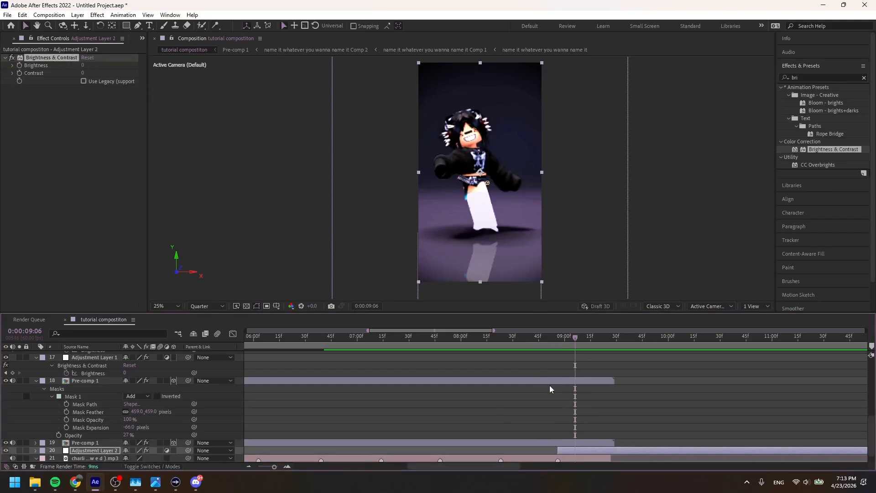
left_click_drag(573, 342, 557, 348)
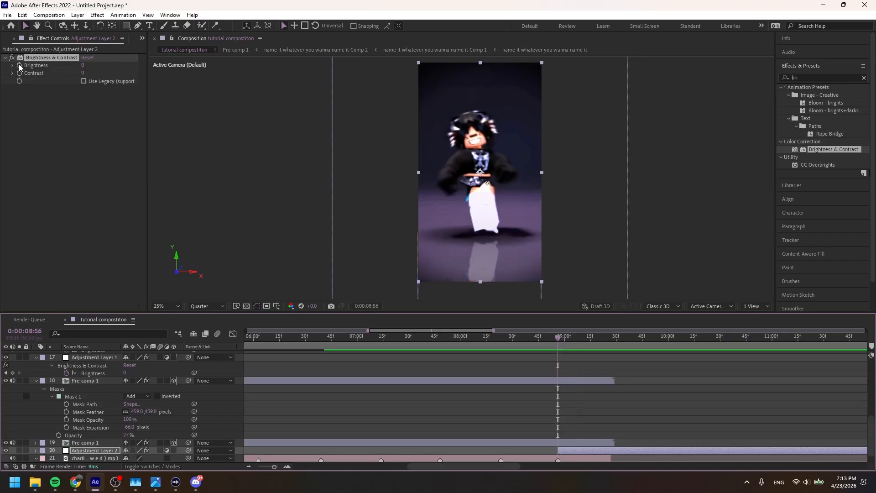
left_click(575, 338)
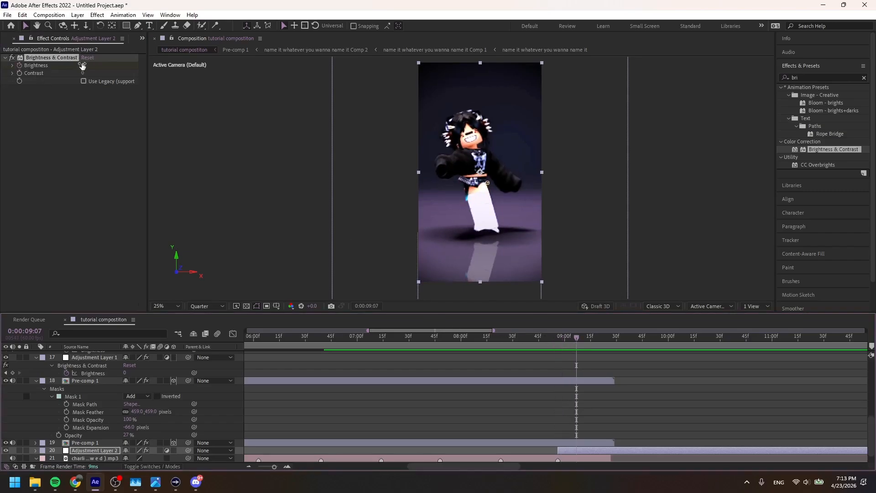
left_click_drag(82, 65, 109, 57)
Create a composition-sized 1080 x 1920 solid with the colour 000000
right_click(559, 286)
mouse_move(606, 290)
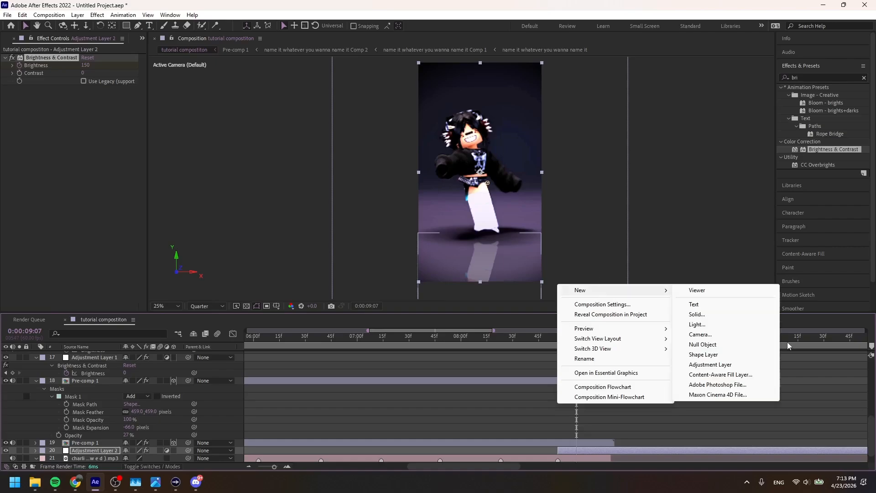
left_click(696, 314)
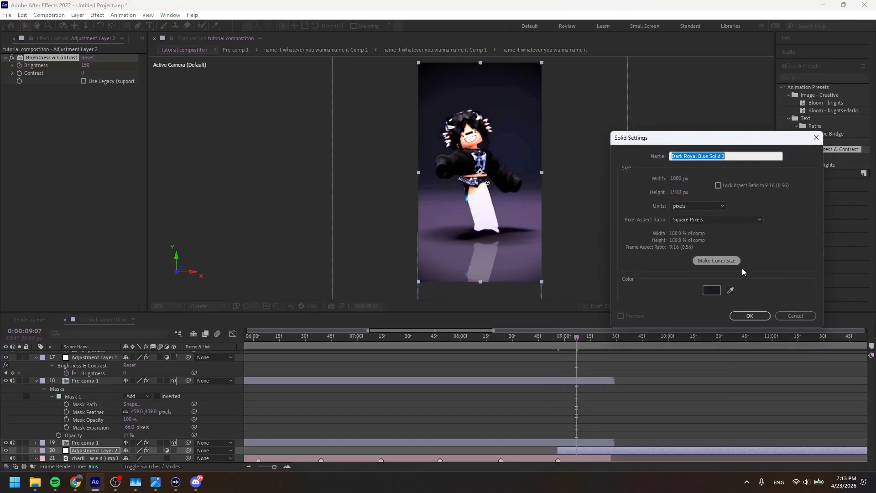
left_click(711, 291)
type("000000")
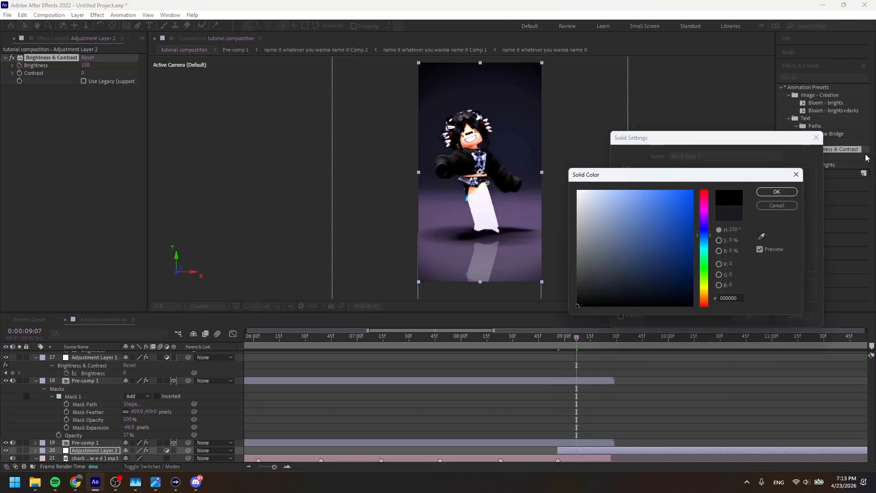
key("Return")
key("Return")
Move Adjustment Layer 2 and Black Solid 1 to the top of the layer stack and check the result around the last beat
scroll(373, 437, "down", 2)
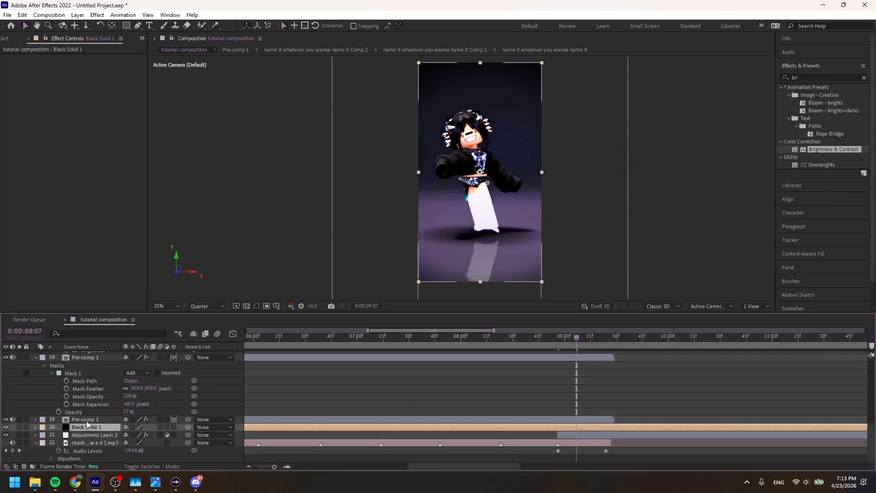
left_click_drag(86, 438, 93, 356)
left_click(98, 428, "shift")
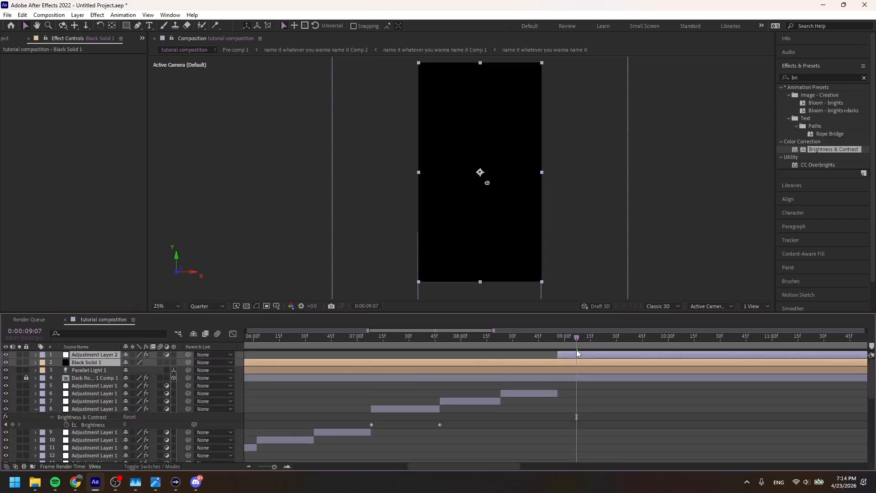
left_click_drag(577, 350, 557, 343)
Transfer the Brightness & Contrast effect from Adjustment Layer 2 to Black Solid 1 and delete the adjustment layer
left_click(97, 357)
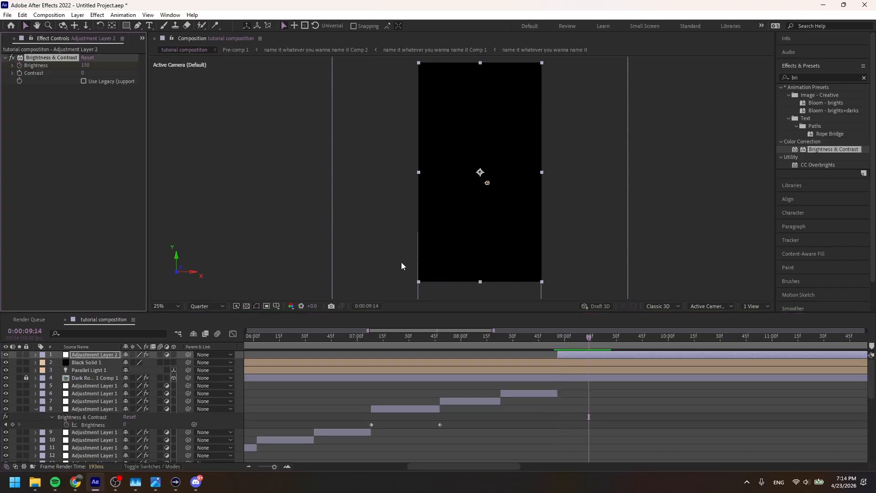
key("Delete")
left_click(596, 356)
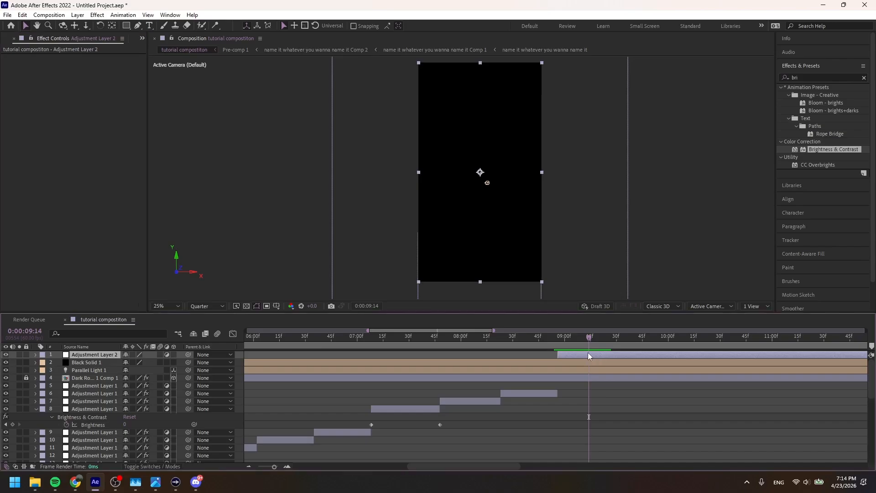
key("Delete")
left_click(590, 355)
key("ctrl+v")
Trim Black Solid 1 so it runs only from 0:00:08:56 to 0:00:09:24
left_click_drag(576, 337, 557, 337)
scroll(566, 365, "down", 10)
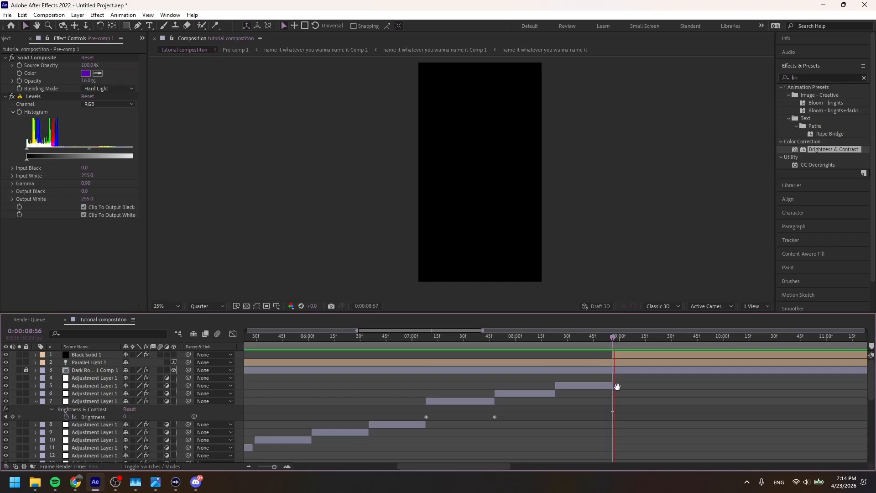
scroll(616, 385, "down", 8)
left_click(626, 337)
left_click_drag(626, 334, 661, 334)
scroll(670, 406, "up", 10)
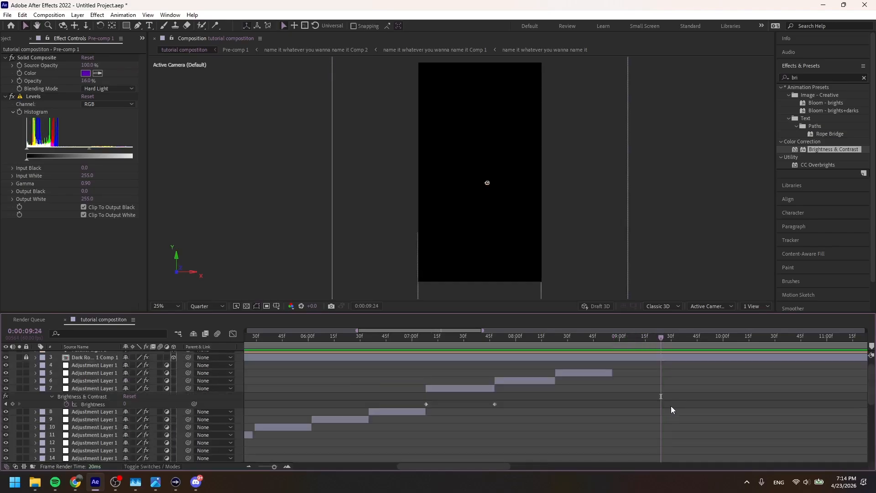
left_click(669, 355)
key("ctrl+shift+d")
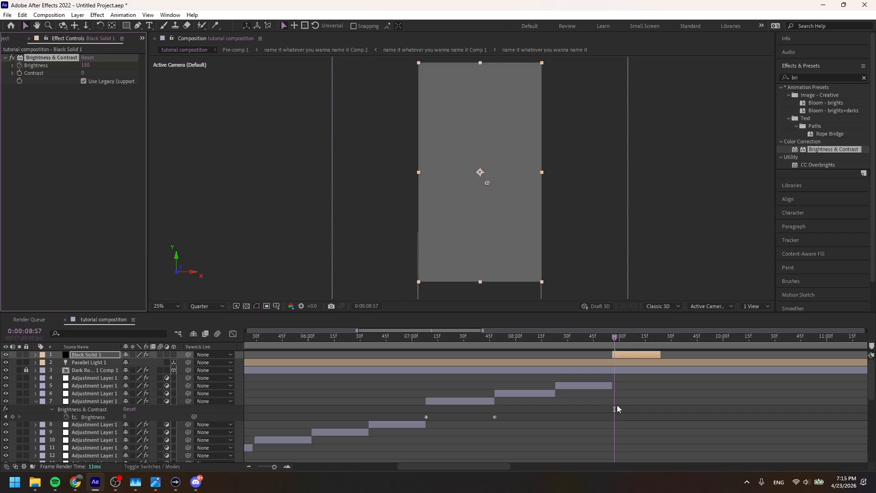
Rekey Black Solid 1 with Brightness 150 and a Contrast keyframe at 0:00:08:56, fading Brightness to 0, and preview it
key("Page_Up")
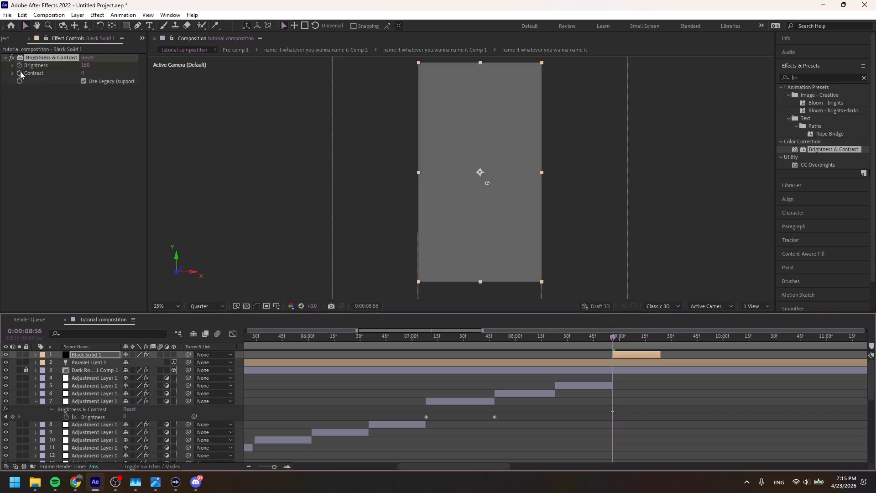
key("u")
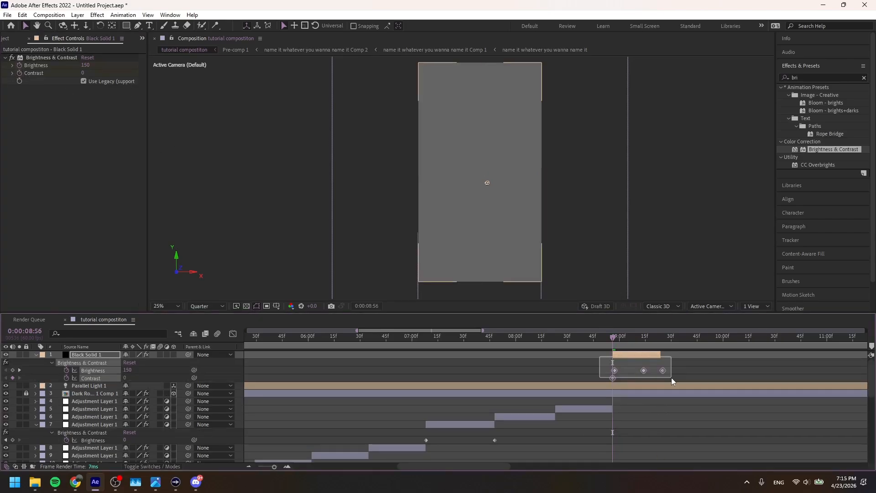
left_click(19, 73)
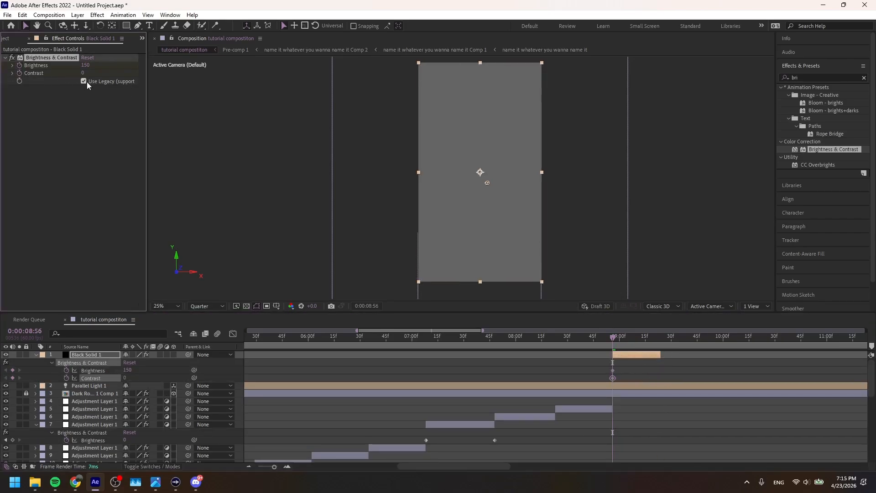
key("space")
key("space")
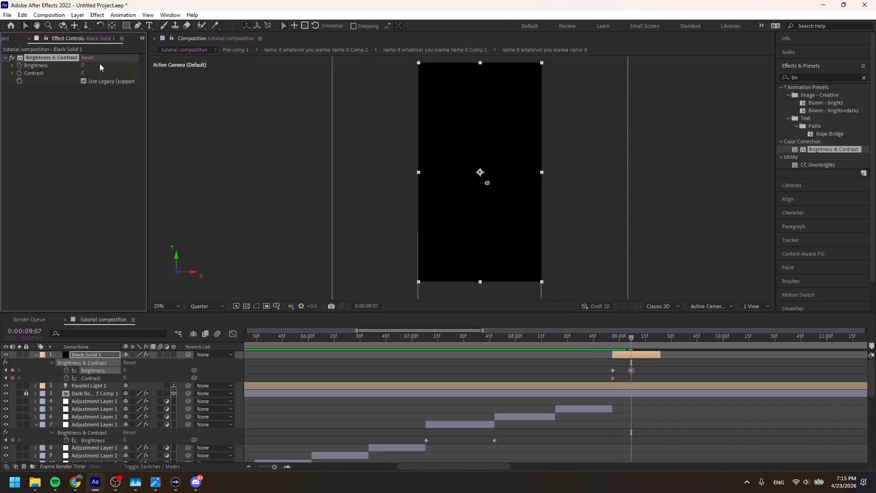
left_click_drag(681, 346, 611, 343)
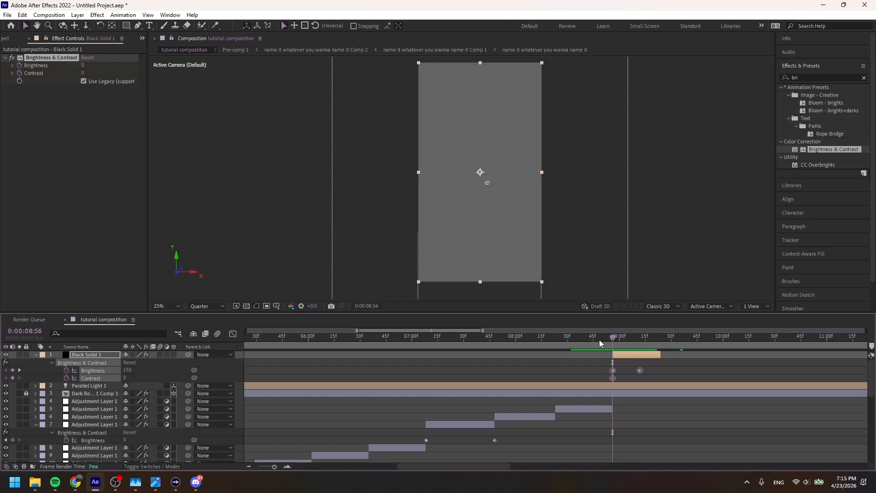
Set Black Solid 1's Contrast to -100 at the first keyframe and key Brightness -150 and Contrast 100 at the second, then replay
left_click_drag(82, 73, 59, 78)
left_click_drag(613, 337, 638, 335)
left_click_drag(638, 340, 554, 345)
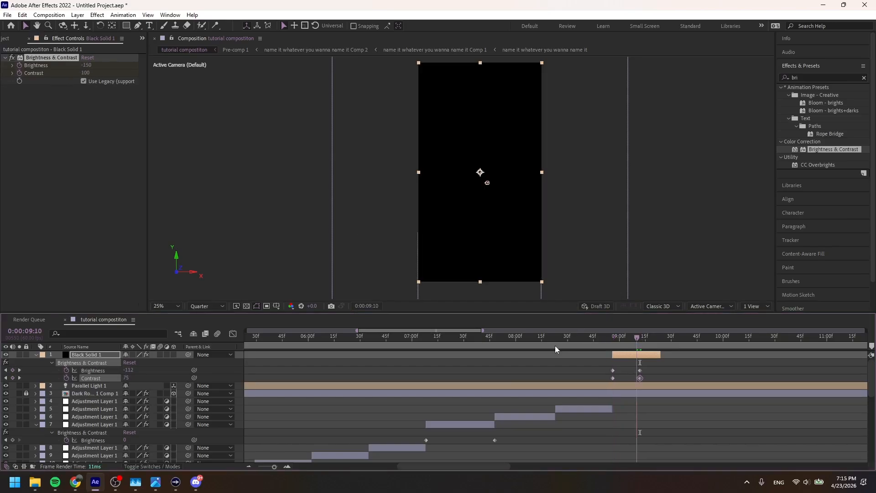
key("space")
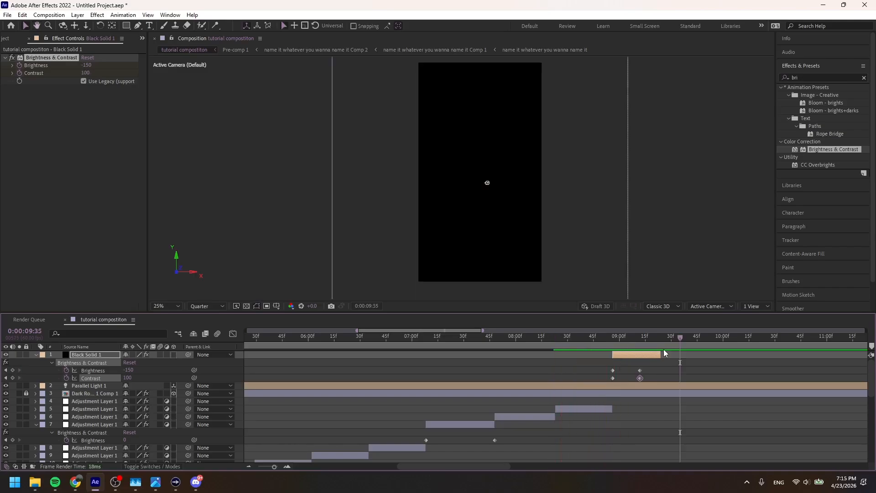
Shift the closing Brightness and Contrast keyframes to the end of Black Solid 1 and apply Easy Ease to all its keyframes
left_click_drag(639, 370, 660, 368)
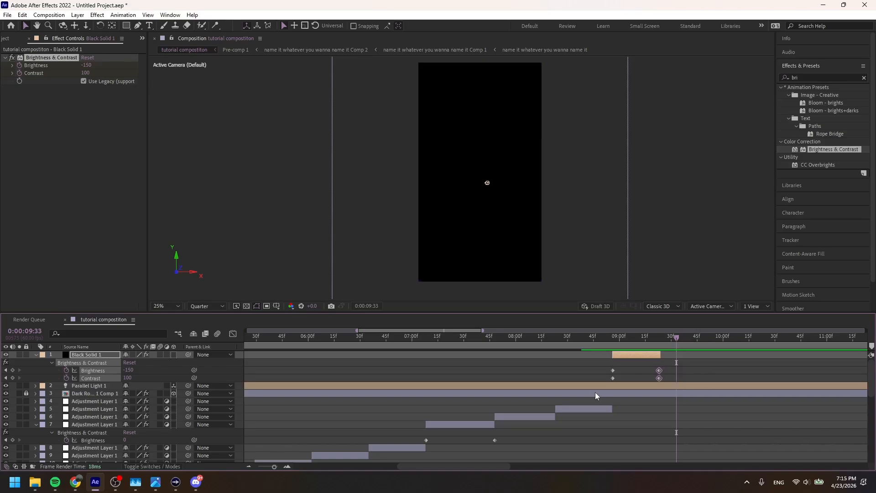
left_click_drag(607, 372, 683, 384)
key("F9")
left_click(542, 379)
Reshape the Brightness speed graph on Black Solid 1 so the change starts fast and eases out
left_click_drag(673, 337, 612, 336)
left_click(613, 369)
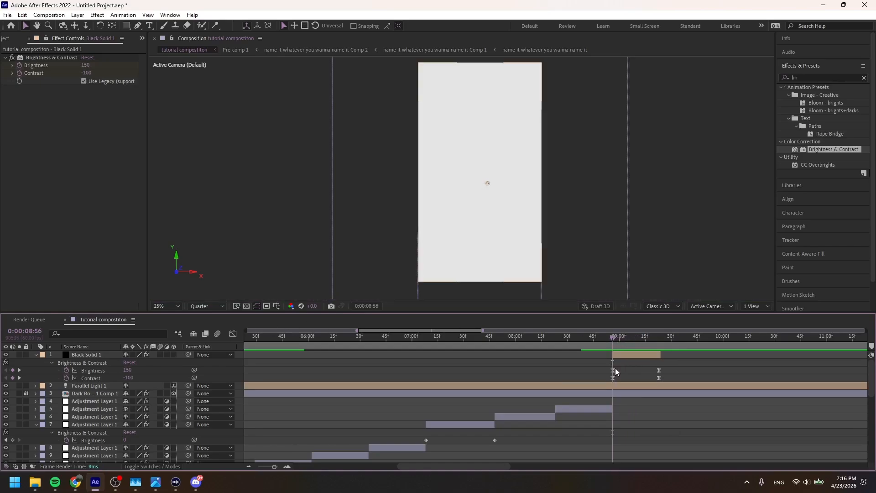
left_click(233, 334)
mouse_move(627, 358)
left_mouse_down()
mouse_move(588, 362)
mouse_move(571, 386)
mouse_move(621, 362)
left_mouse_up()
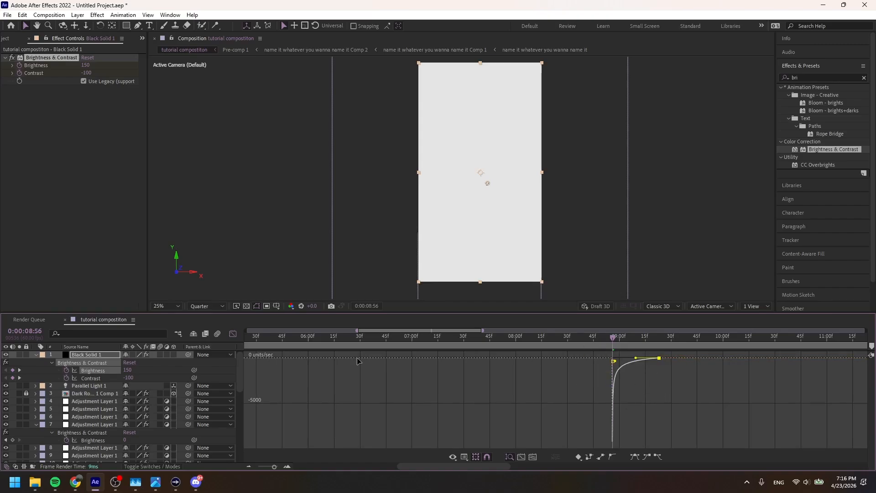
left_click(233, 334)
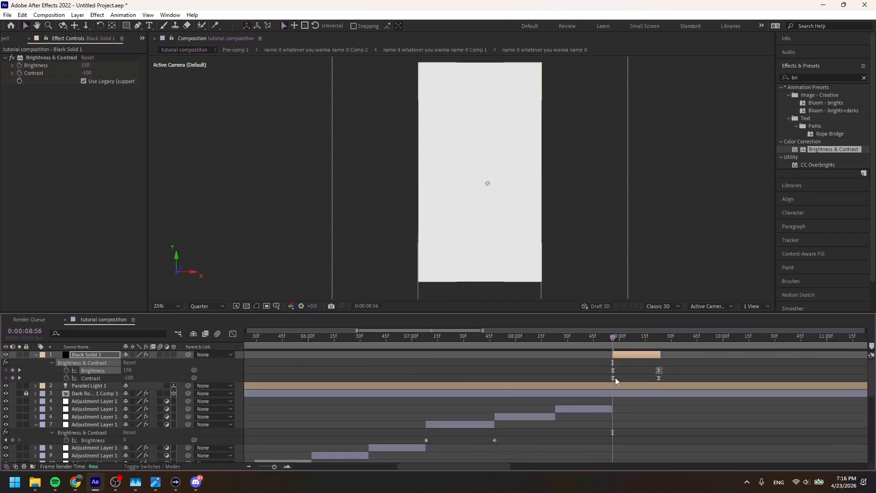
Reshape the Contrast speed graph to start fast and ease out, with the final keyframe's influence at 100%
left_click(612, 377)
left_click(233, 335)
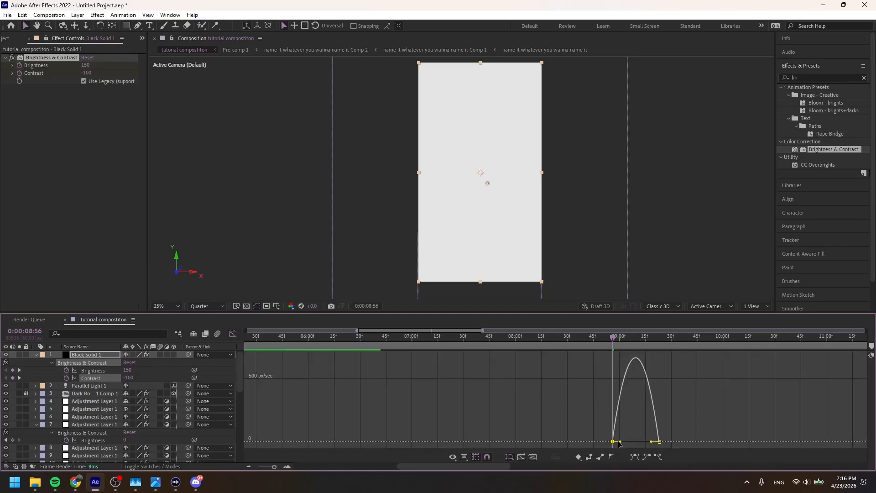
left_click_drag(618, 442, 596, 446)
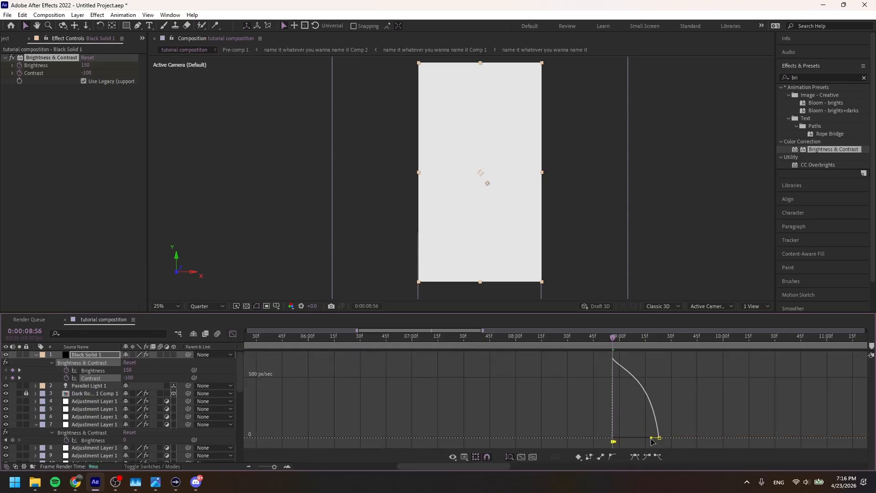
left_click_drag(652, 439, 575, 438)
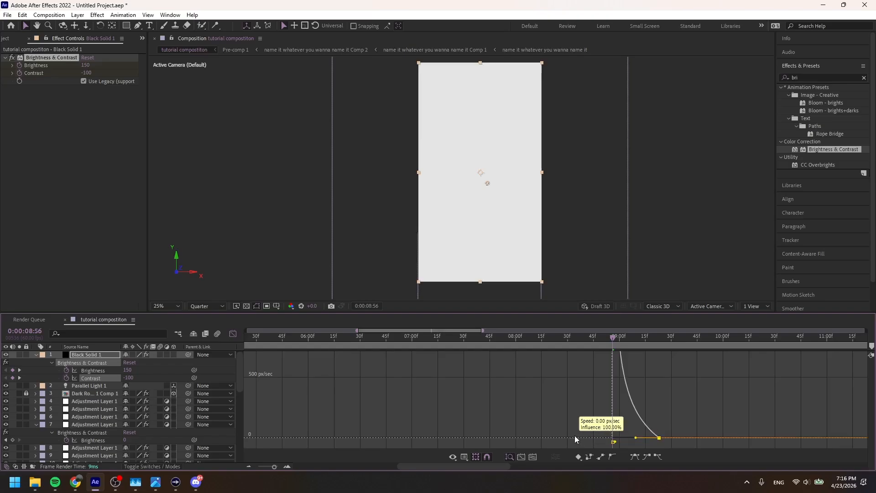
Undo the Brightness and Contrast speed graph changes on Black Solid 1, keeping the shifted Easy Ease keyframes
key("shift+F3")
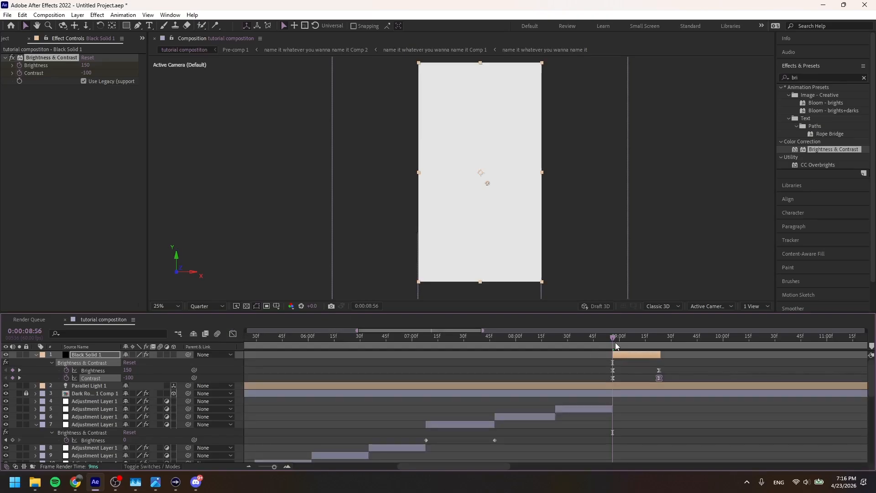
left_click_drag(615, 343, 636, 334)
left_click(659, 370)
key("ctrl+z")
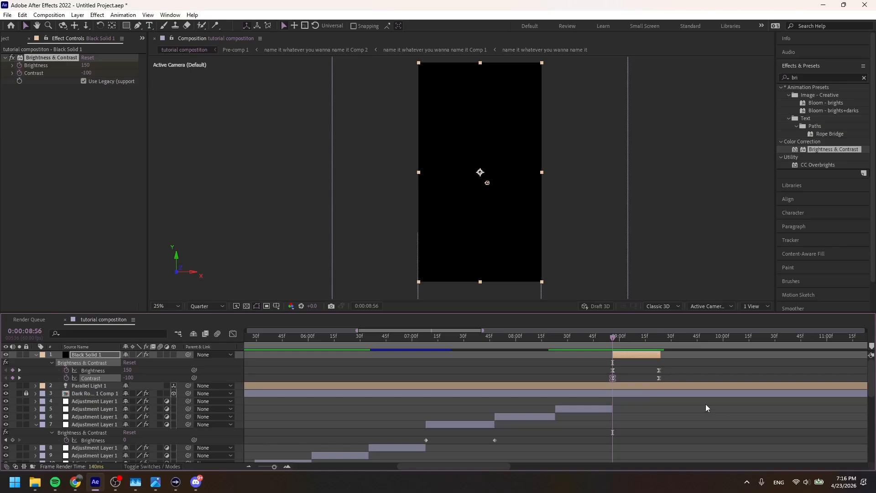
key("ctrl+z")
key("ctrl+z")
key("ctrl+z")
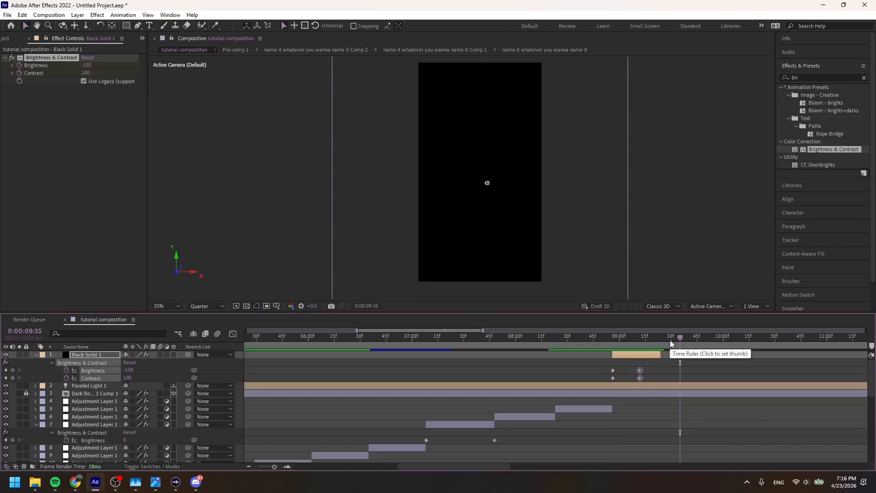
key("ctrl+shift+z")
key("ctrl+shift+z")
key("ctrl+shift+z")
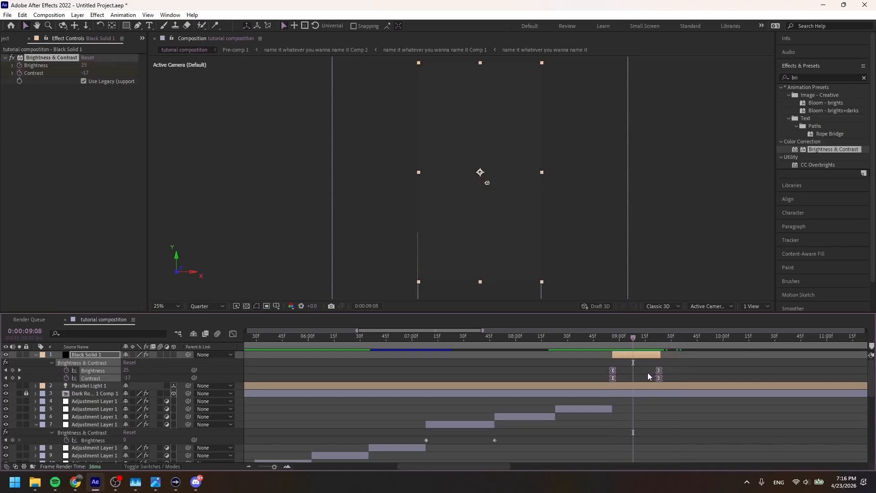
Reshape the Brightness speed graph on Black Solid 1 into a narrow, sharp peak midway between its two keyframes
left_click_drag(628, 334, 636, 335)
left_click(658, 370)
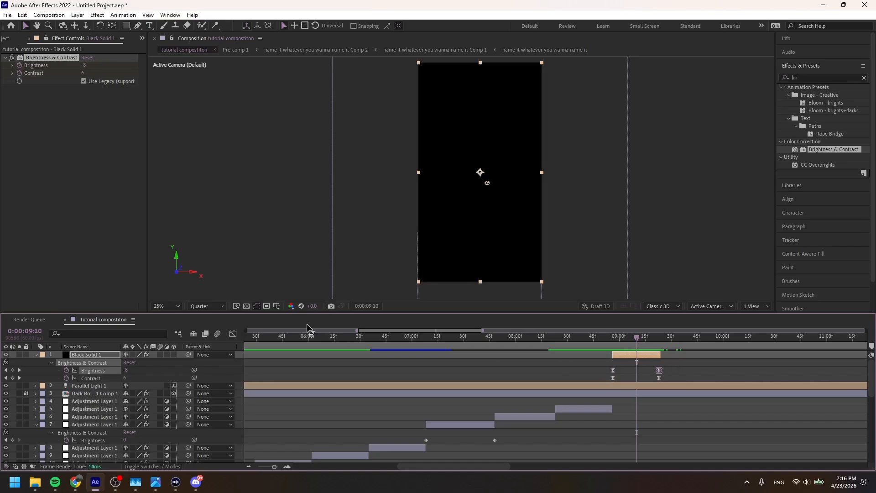
left_click(232, 335)
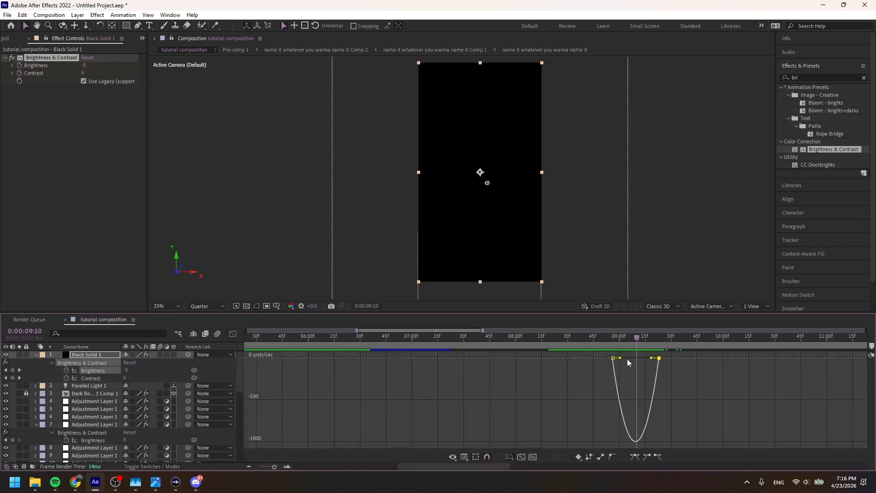
left_click_drag(620, 358, 641, 357)
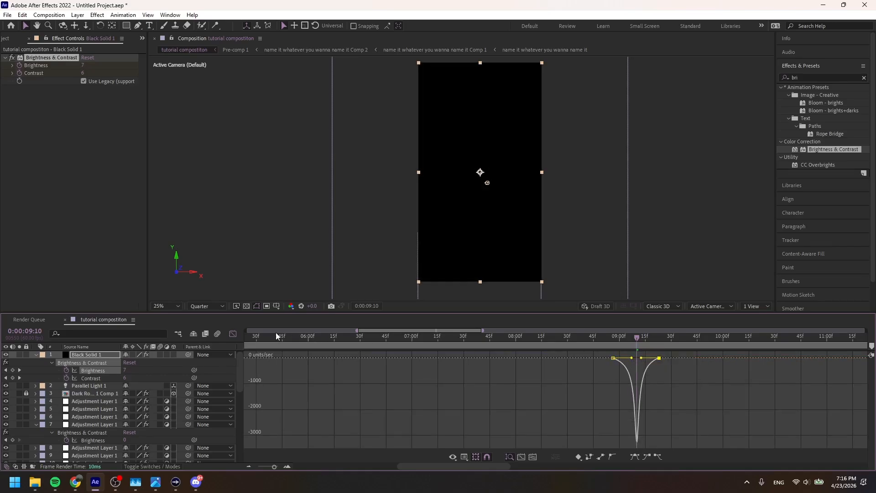
Reshape the Contrast speed graph on Black Solid 1 into a matching narrow peak midway between its keyframes
left_click(233, 333)
left_click_drag(598, 381, 668, 375)
left_click(232, 333)
left_click_drag(621, 441, 643, 441)
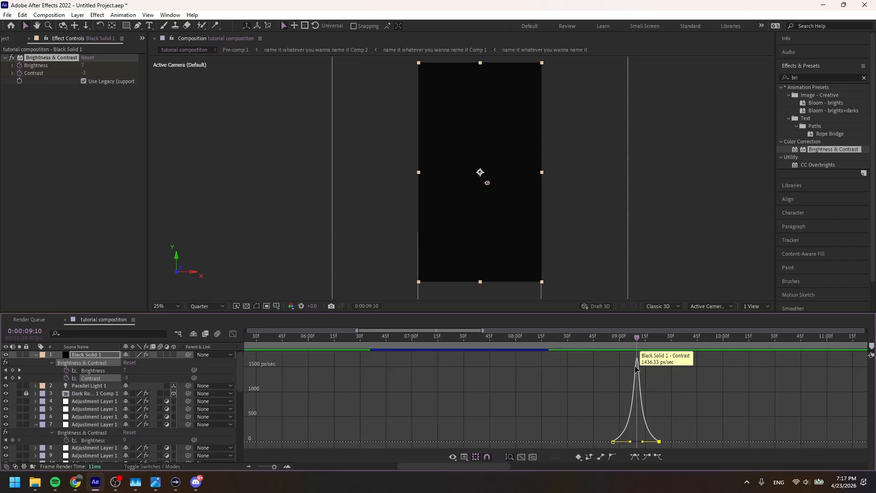
left_click(233, 334)
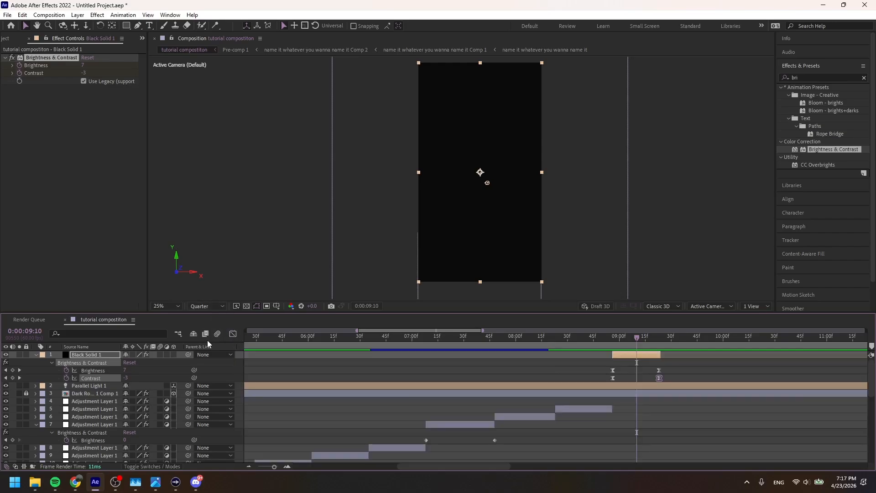
Try to enable motion blur for the composition and switch it on for its layers
left_click(211, 334)
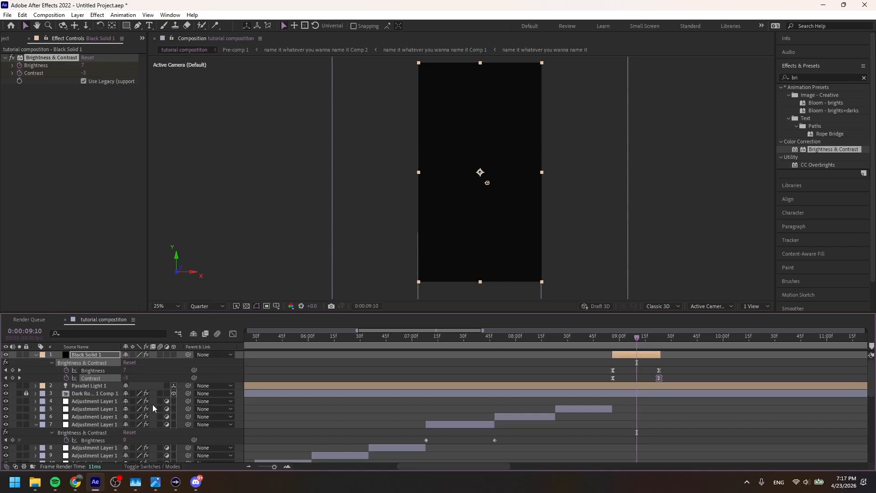
left_click_drag(160, 401, 160, 424)
left_click(159, 394)
scroll(159, 352, "down", 8)
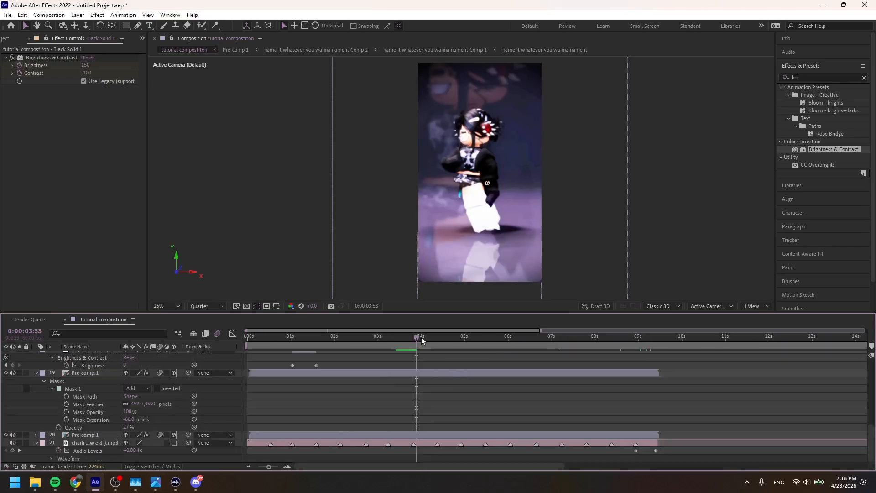
Preview the end of the edit with motion blur and undo the layers' motion blur switches
left_click_drag(420, 337, 586, 341)
scroll(583, 393, "up", 4)
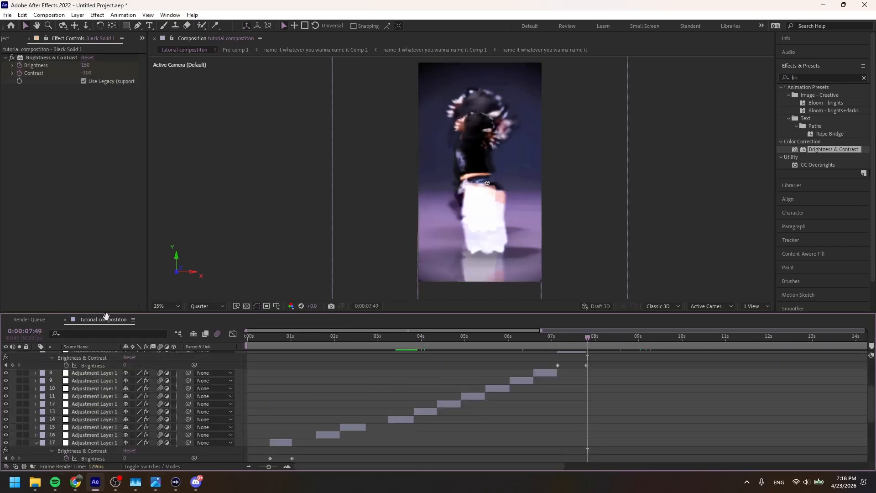
left_click(446, 404)
scroll(446, 404, "up", 3)
key("space")
left_click(647, 338)
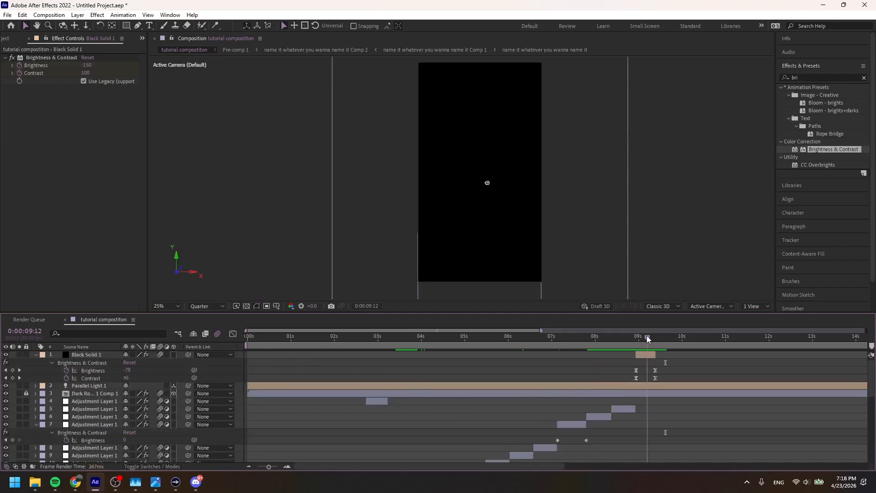
key("ctrl+z")
key("ctrl+z")
Set Black Solid 1's Brightness and Contrast to 0 at the closing keyframes and check the ending
mouse_move(646, 341)
left_mouse_down()
mouse_move(637, 343)
mouse_move(655, 342)
left_mouse_up()
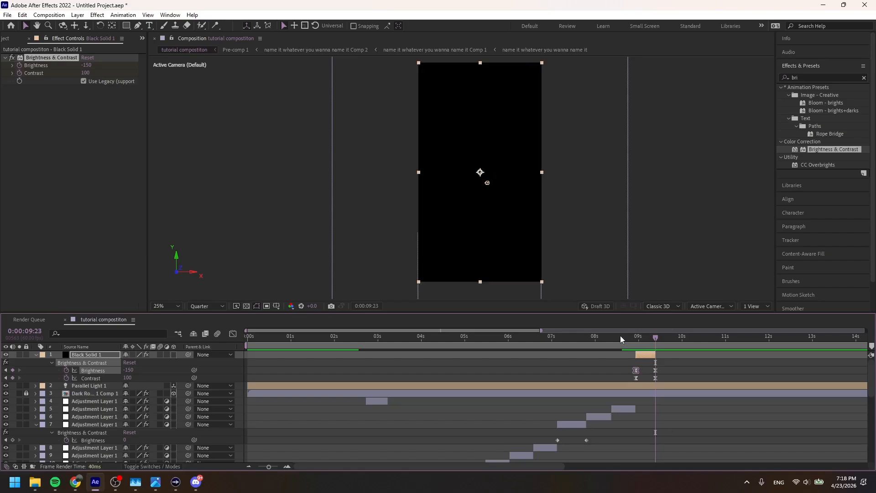
left_click(85, 66)
type("0")
key("Return")
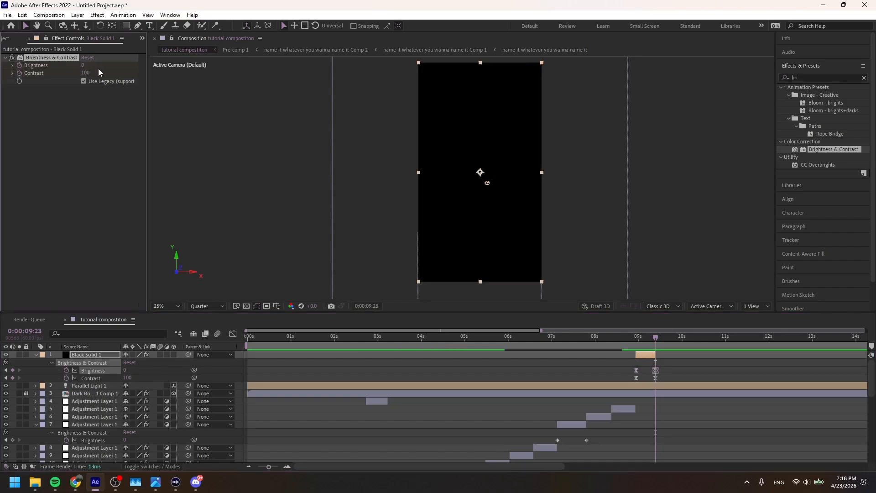
left_click(88, 73)
type("0")
key("Return")
left_click_drag(639, 335, 657, 338)
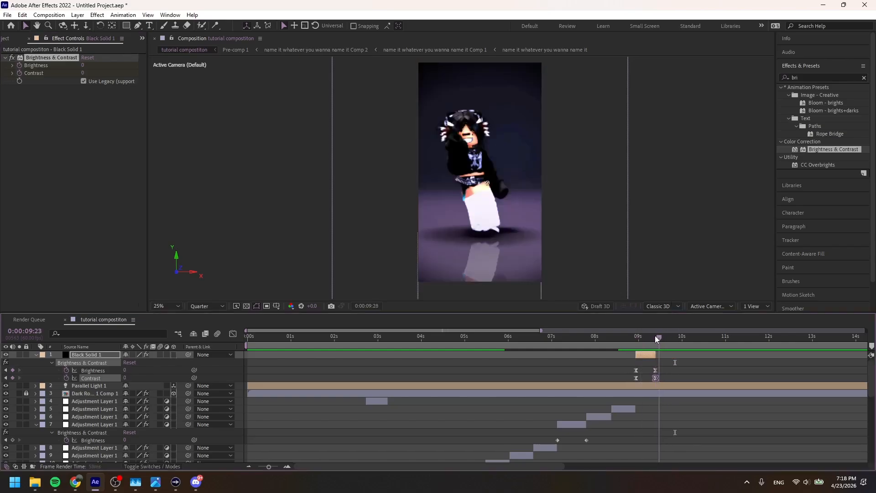
Trim the work area's end to the end of Black Solid 1 and return to the composition's first frame
left_click_drag(268, 467, 256, 467)
left_click_drag(870, 346, 443, 364)
key("Home")
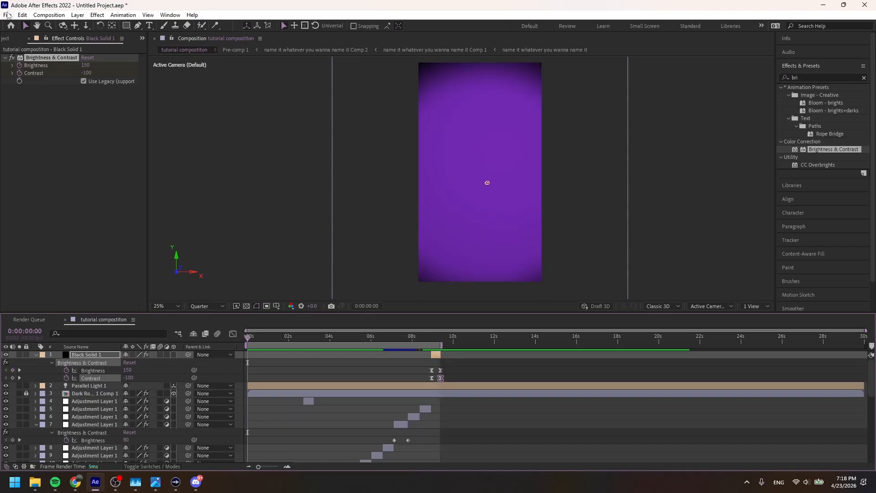
Add the composition to the render queue, keep the output name tutorial compostiton_1.mov, and start rendering the queue
left_click(7, 15)
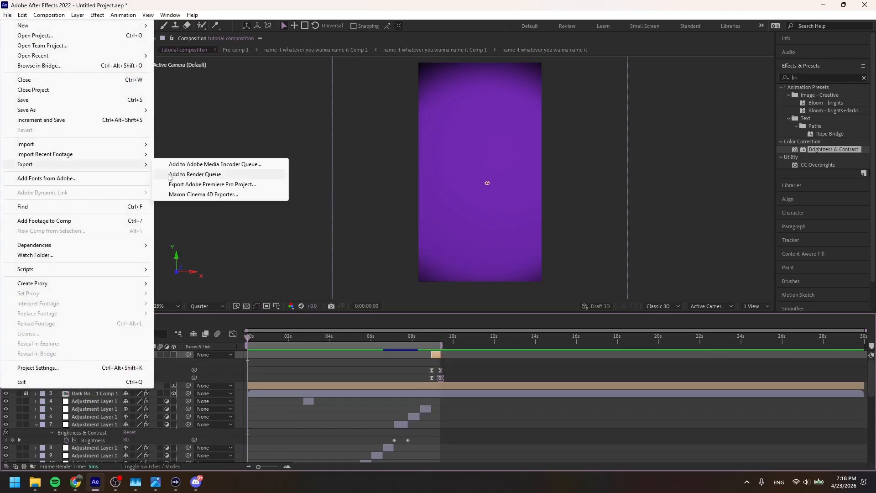
left_click(195, 174)
left_click(213, 397)
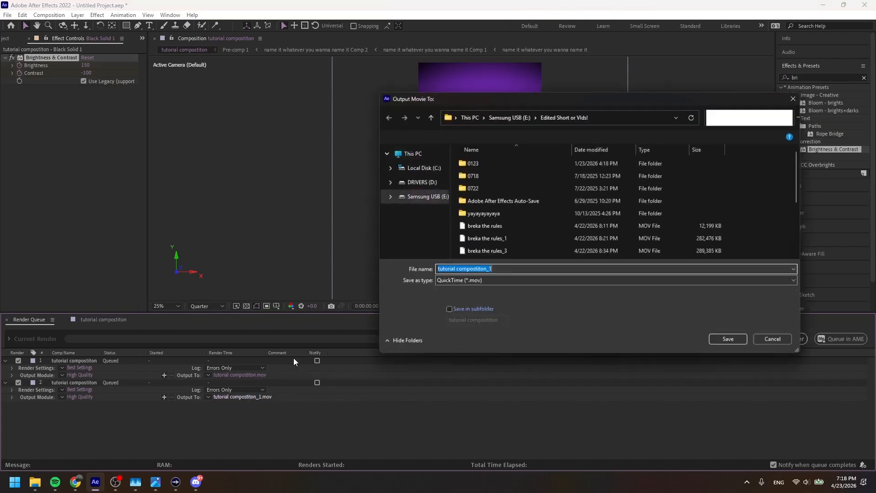
left_click(786, 345)
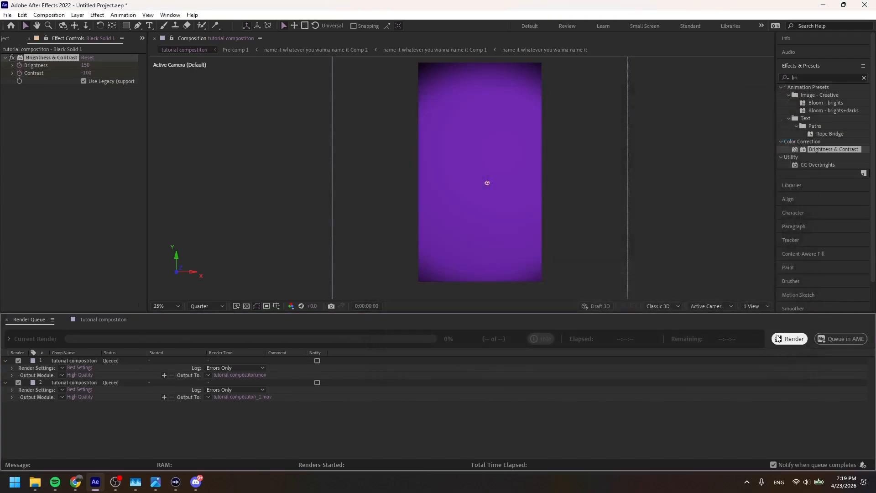
left_click(786, 338)
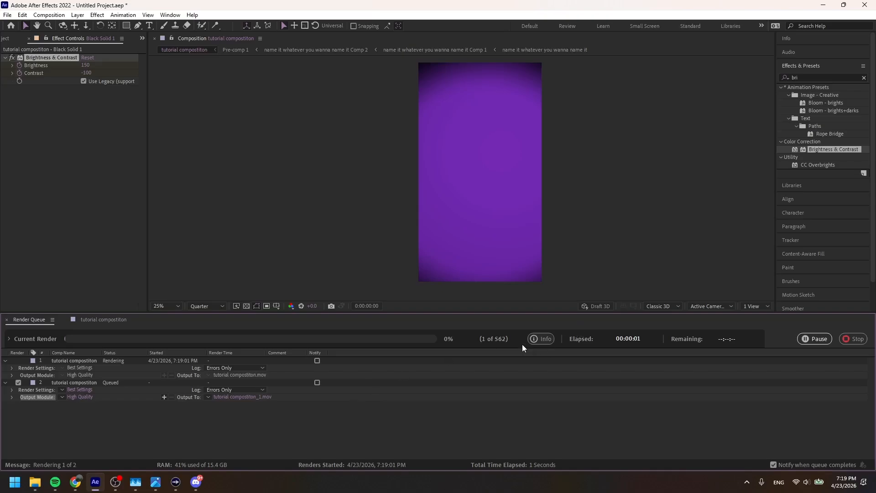